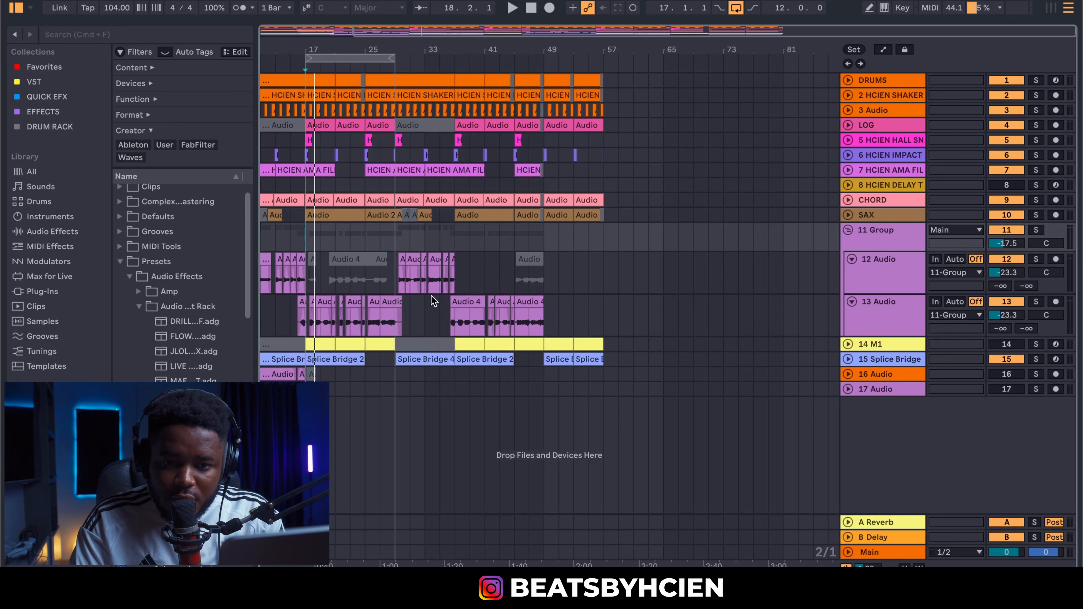
Step: Solo the 11 Group vocals, bring up the group's device chain and listen to the section from bar 17
{"action": "left_click", "coordinate": [1035, 230]}
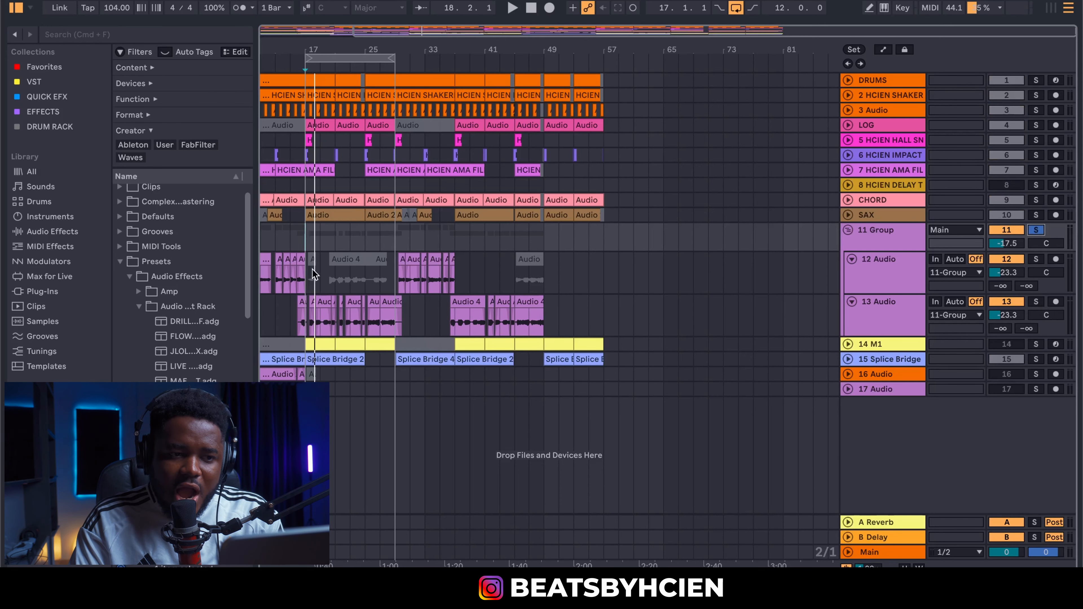
{"action": "left_click_drag", "start_coordinate": [300, 50], "coordinate": [344, 88]}
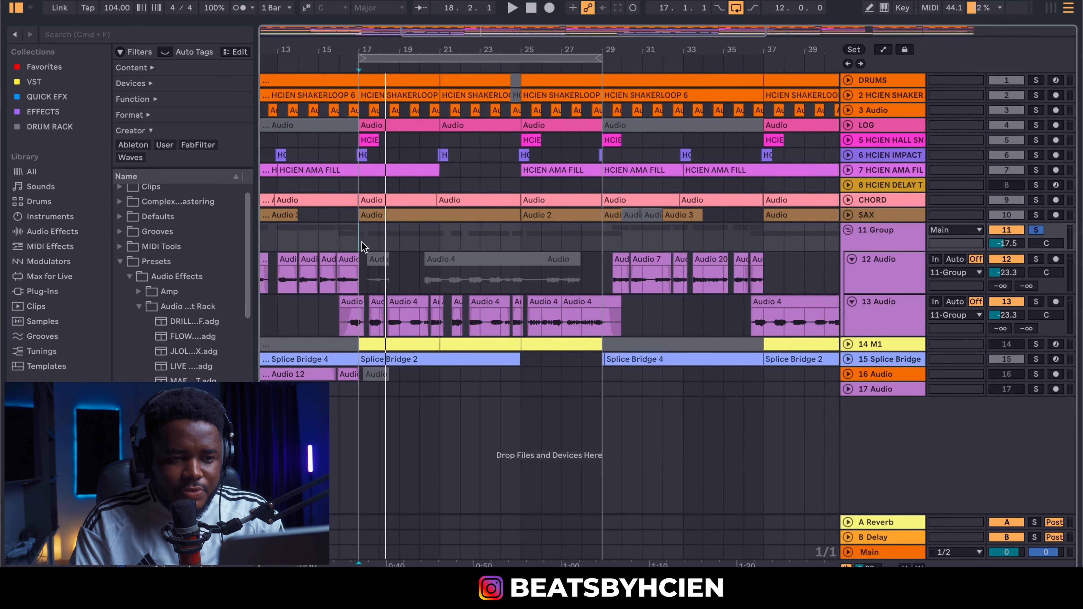
{"action": "double_click", "coordinate": [906, 239]}
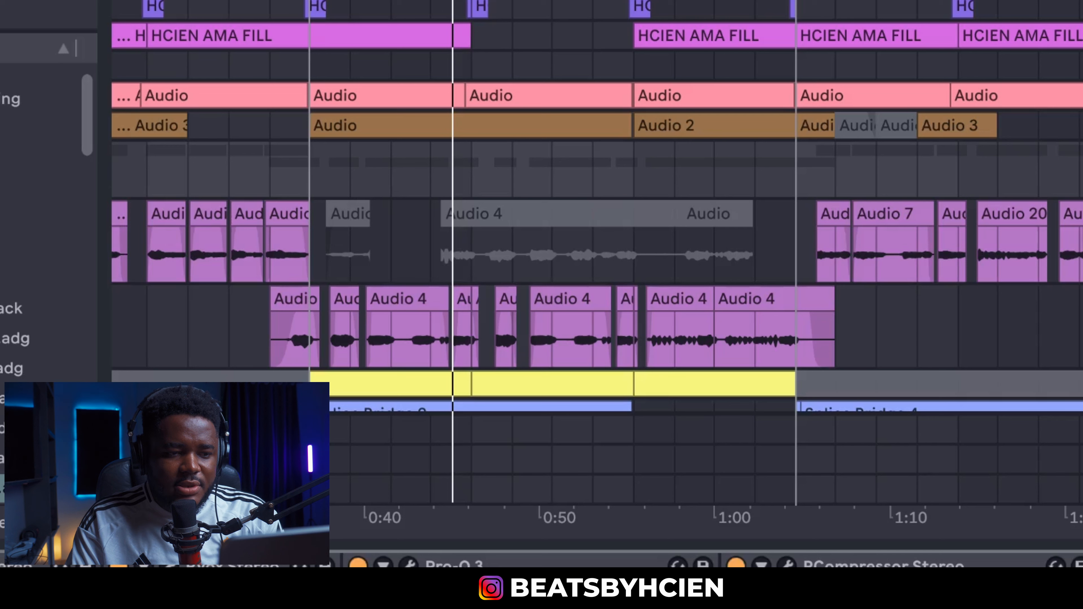
{"action": "key", "text": "space"}
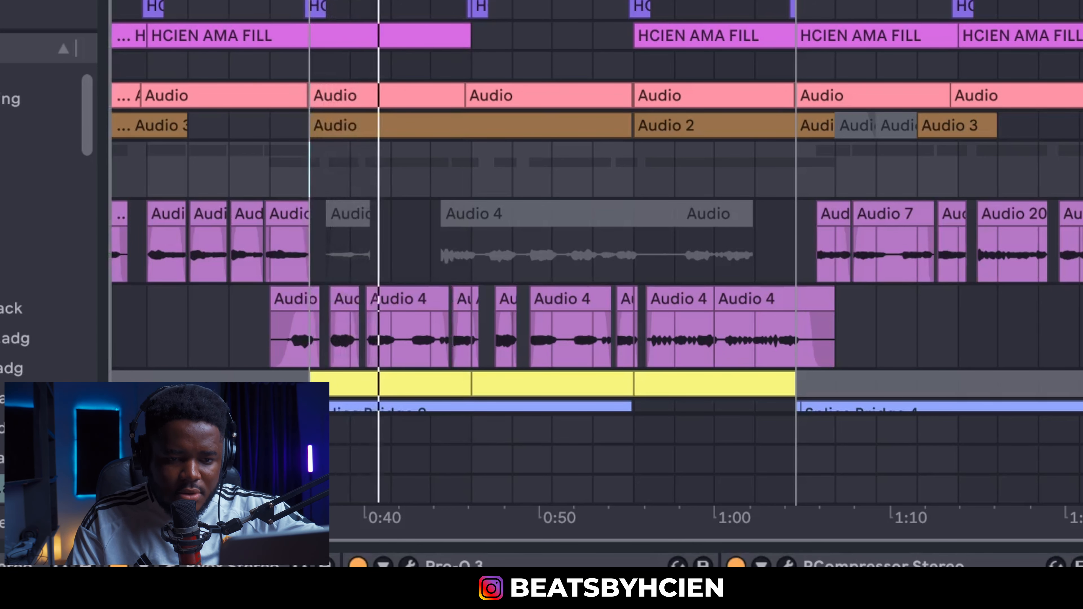
{"action": "key", "text": "super+alt+l"}
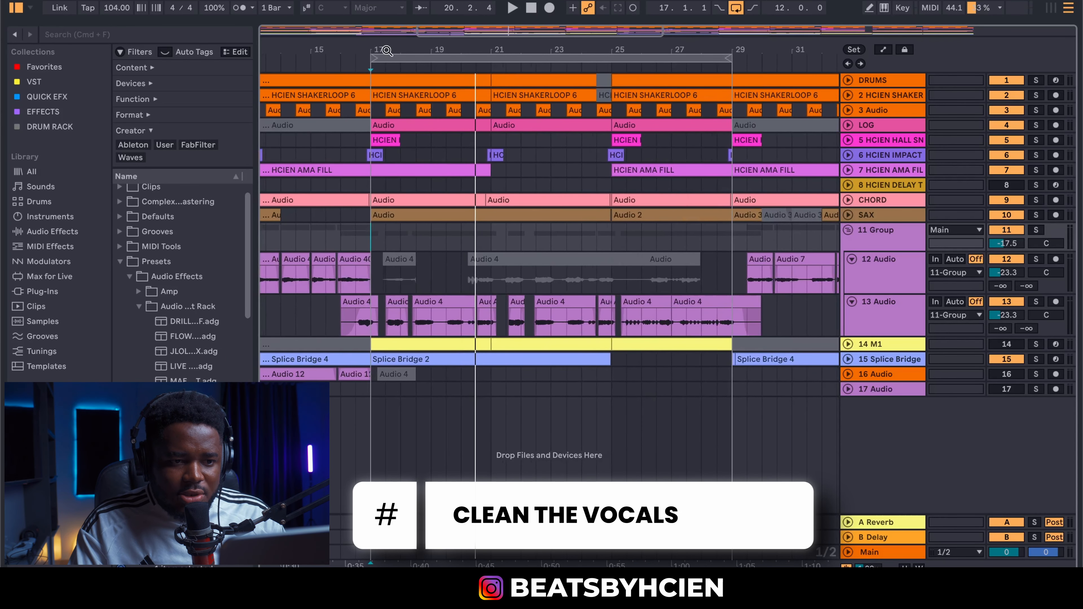
Step: Extend the Audio 4 clip on track 13 Audio across the silent gap after beat 17.2 up to the next clip
{"action": "left_click_drag", "start_coordinate": [388, 51], "coordinate": [389, 51]}
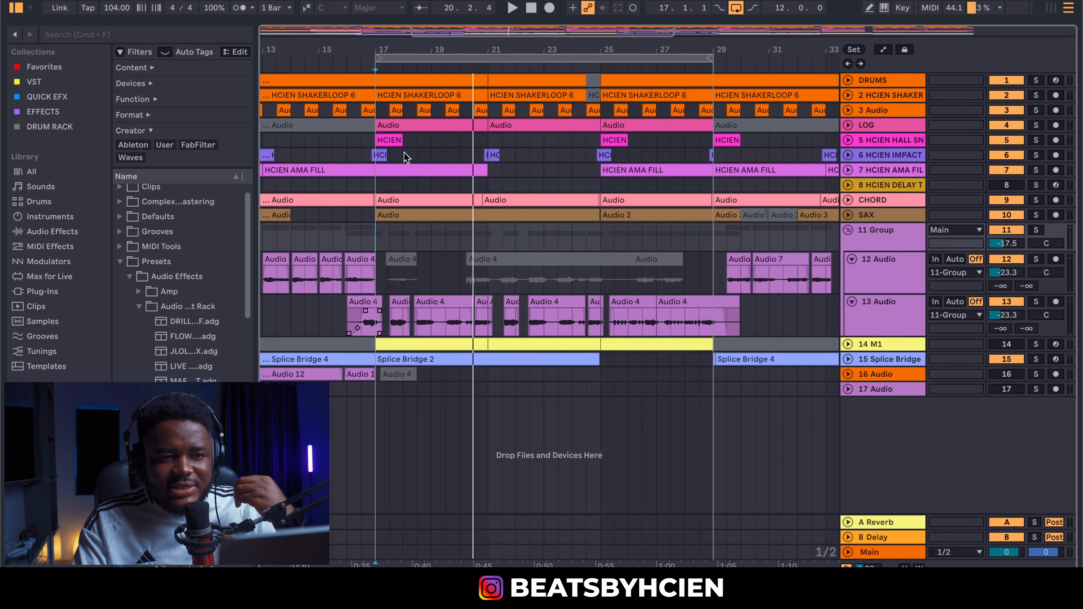
{"action": "left_click_drag", "start_coordinate": [393, 59], "coordinate": [408, 231]}
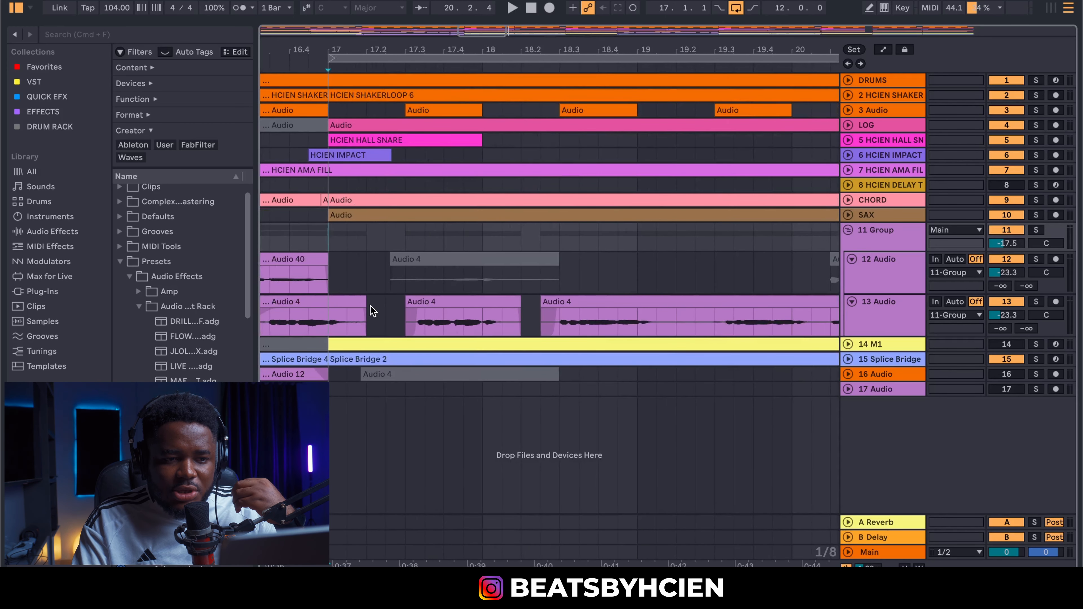
{"action": "left_click_drag", "start_coordinate": [363, 301], "coordinate": [404, 316]}
{"action": "left_click", "coordinate": [404, 318]}
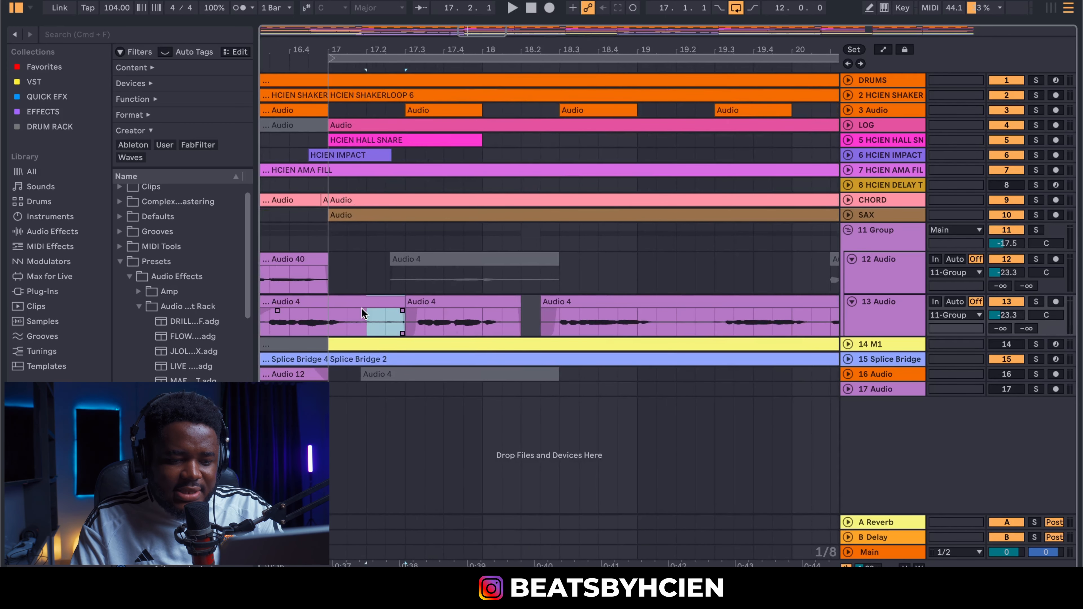
Step: Split off the silent section after beat 17.2 on track 13 Audio, inspect its waveform and delete it
{"action": "key", "text": "super+e"}
{"action": "double_click", "coordinate": [382, 299]}
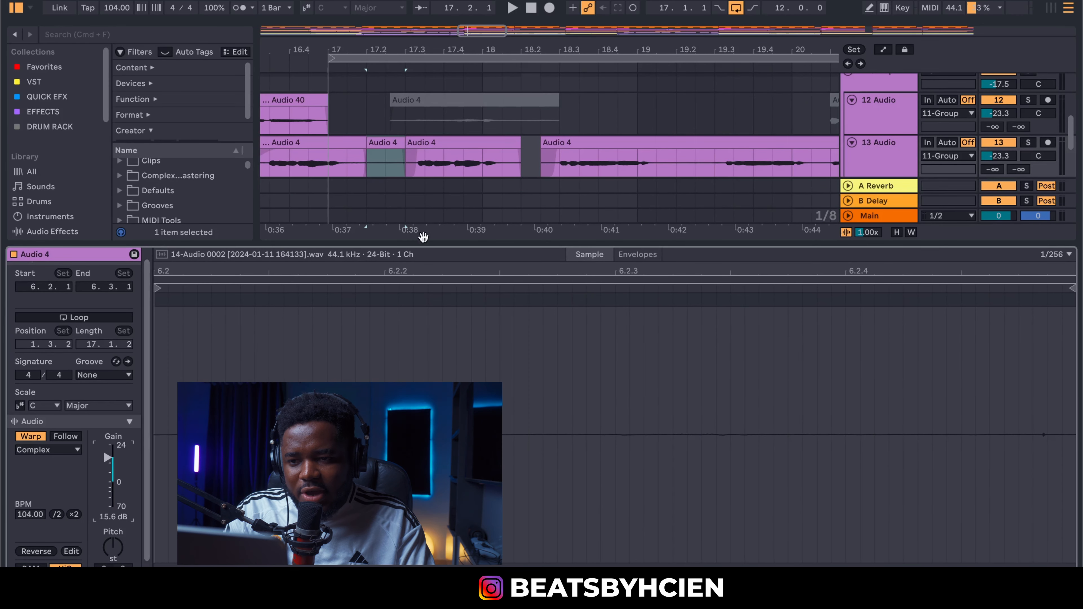
{"action": "double_click", "coordinate": [416, 246]}
{"action": "left_click", "coordinate": [383, 301]}
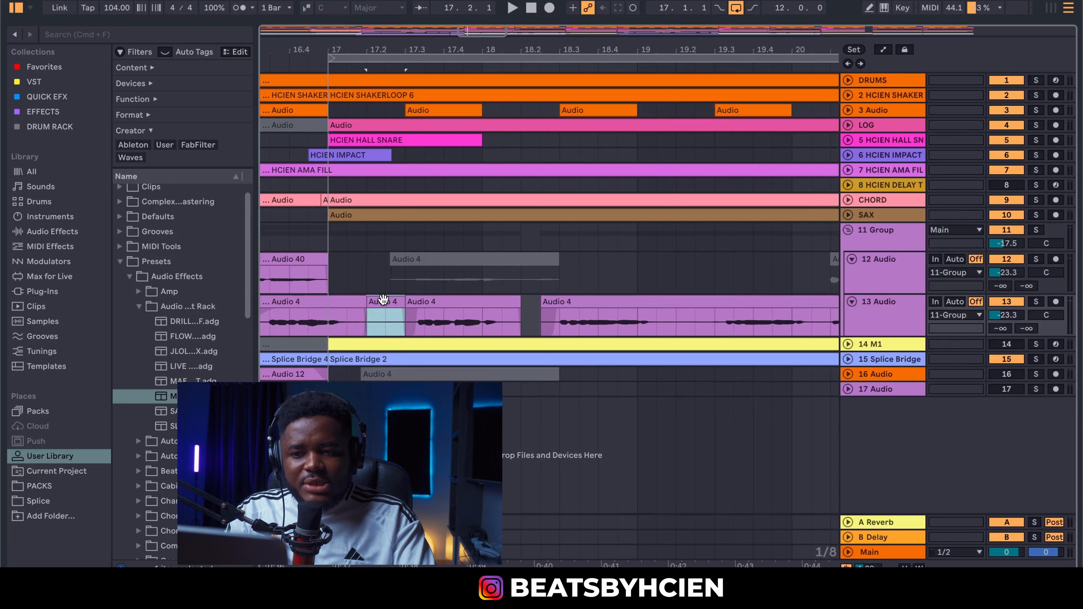
{"action": "key", "text": "Delete"}
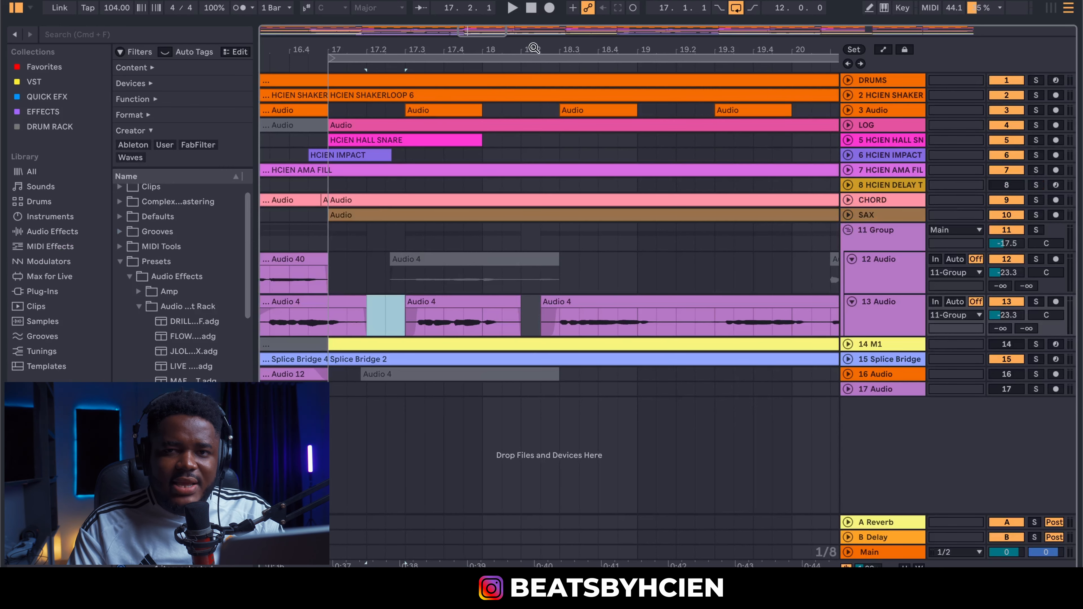
Step: Select all devices in the 11 Group effects chain through Hybrid Reverb and deactivate them together
{"action": "left_click_drag", "start_coordinate": [533, 48], "coordinate": [533, 27]}
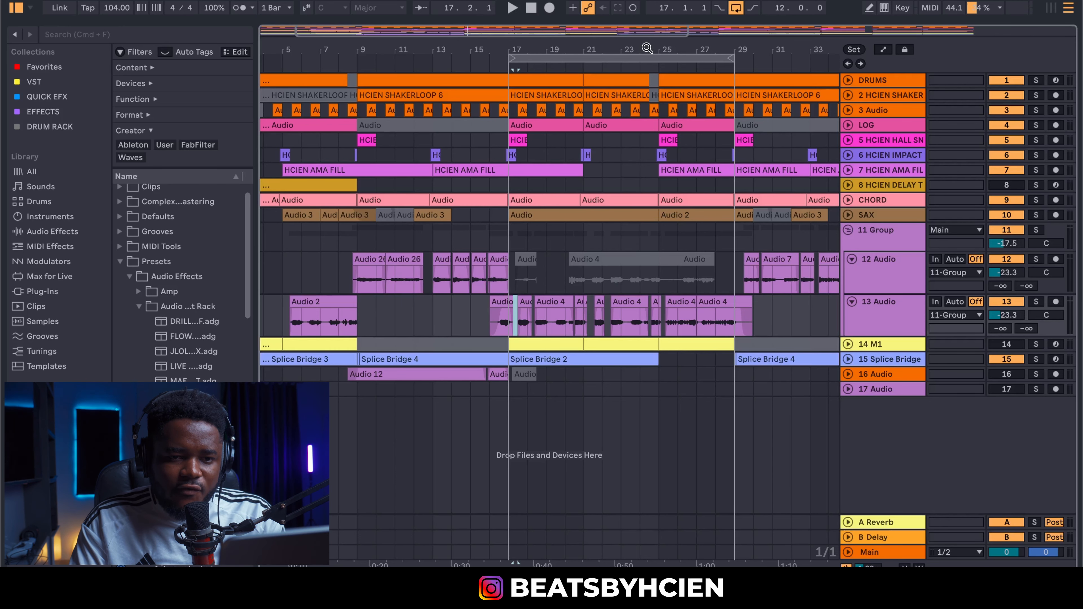
{"action": "left_click_drag", "start_coordinate": [647, 49], "coordinate": [528, 35]}
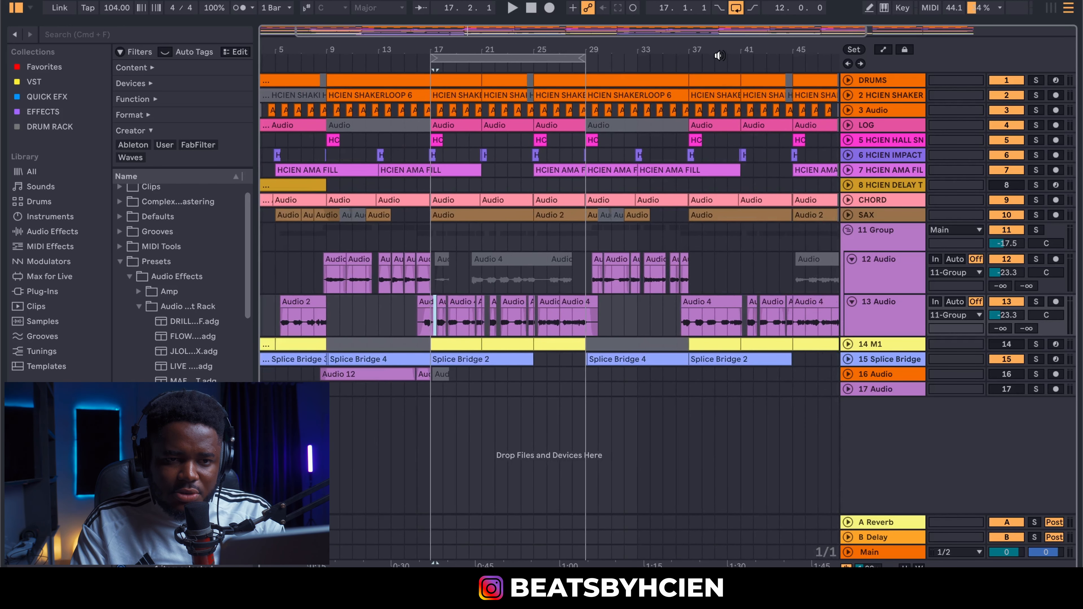
{"action": "scroll", "coordinate": [751, 171], "scroll_direction": "right", "scroll_amount": 5}
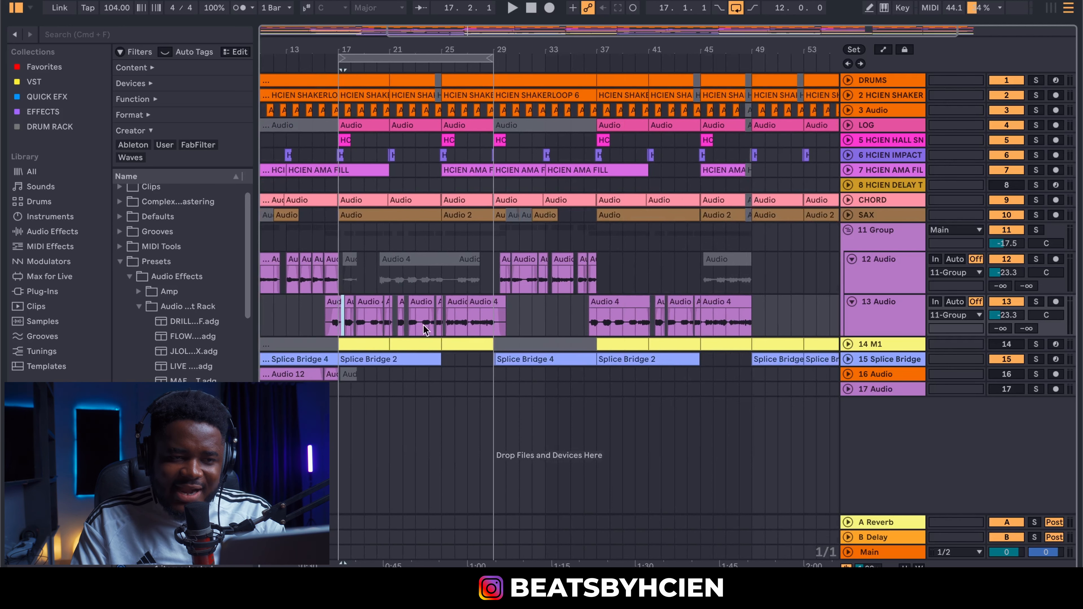
{"action": "scroll", "coordinate": [413, 46], "scroll_direction": "left", "scroll_amount": 3}
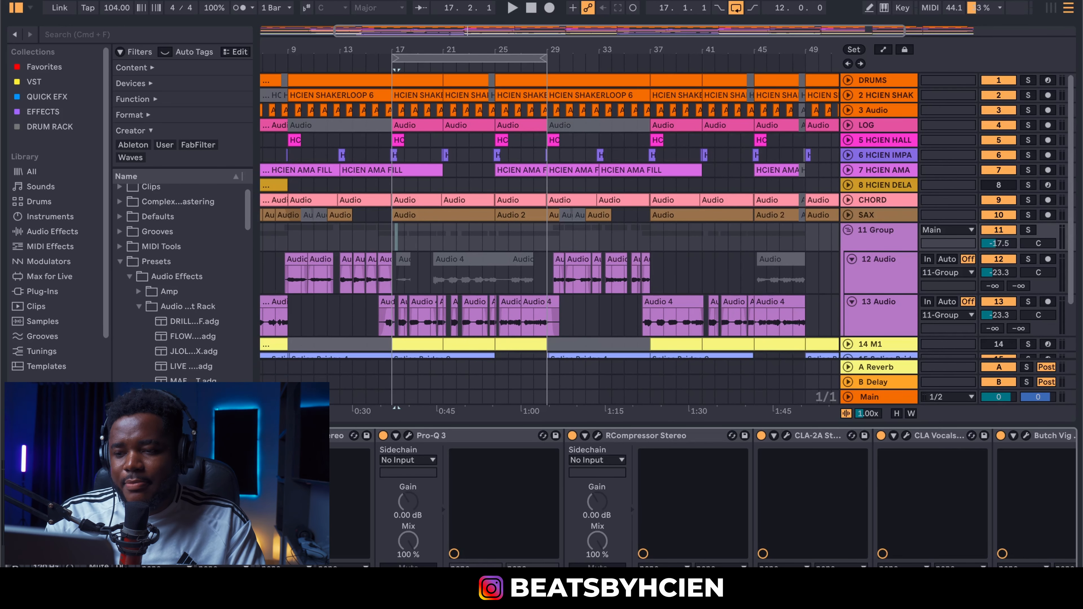
{"action": "scroll", "coordinate": [930, 474], "scroll_direction": "right", "scroll_amount": 10}
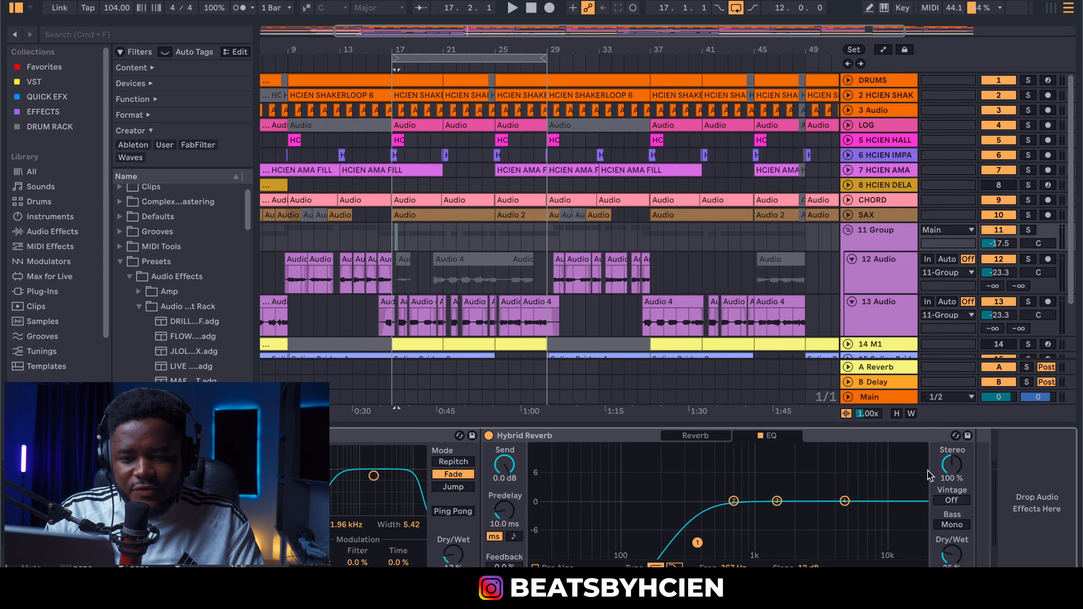
{"action": "left_click", "coordinate": [898, 433], "text": "shift"}
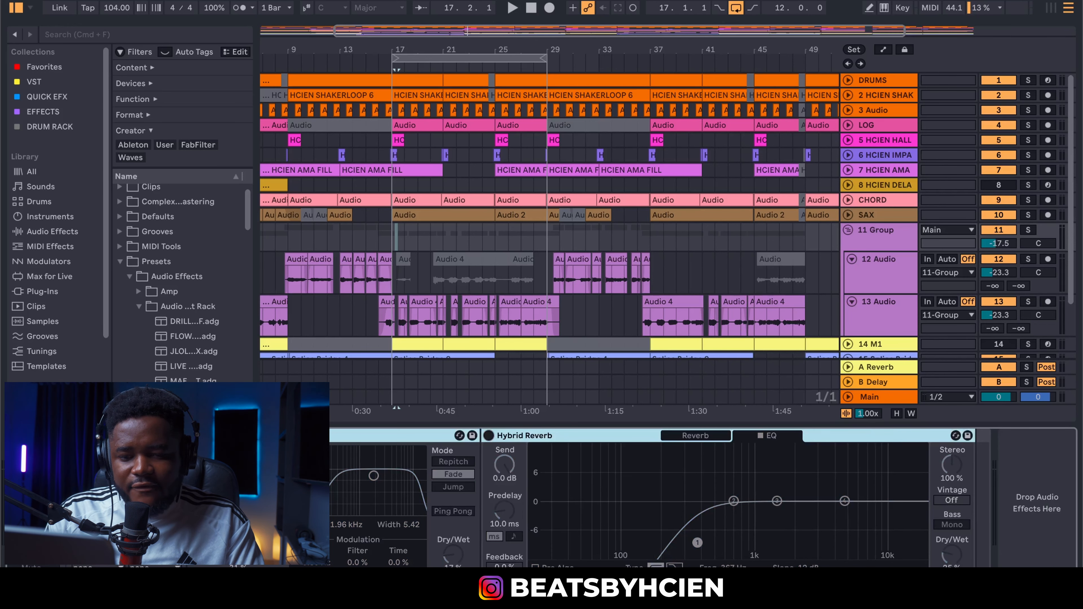
Step: Set the NS1 noise suppressor on 11 Group to 10.2 and close its window
{"action": "scroll", "coordinate": [340, 512], "scroll_direction": "left", "scroll_amount": 10}
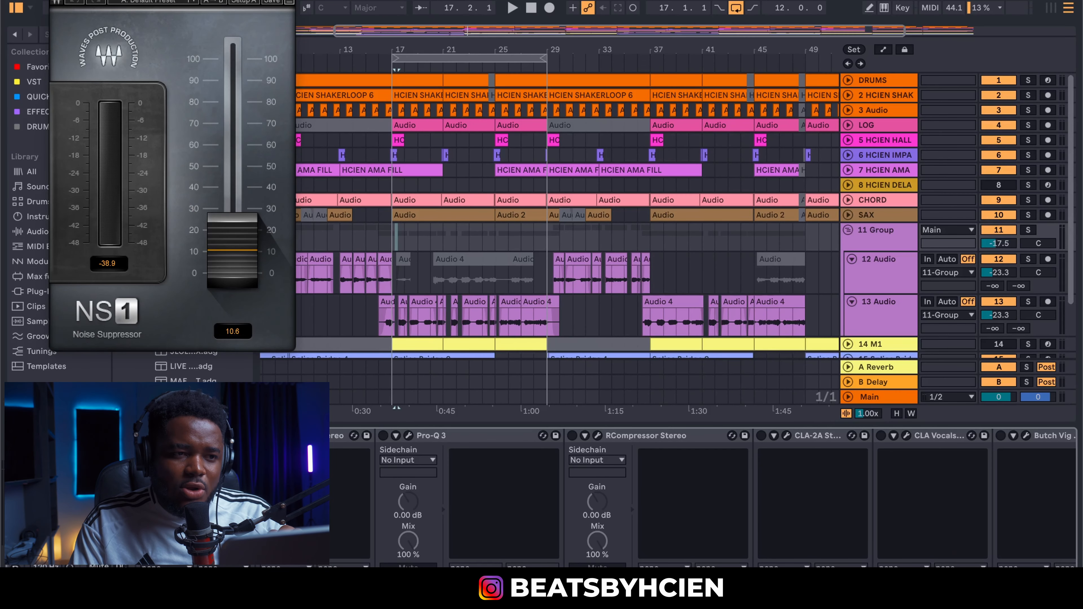
{"action": "left_click_drag", "start_coordinate": [206, 1], "coordinate": [582, 3]}
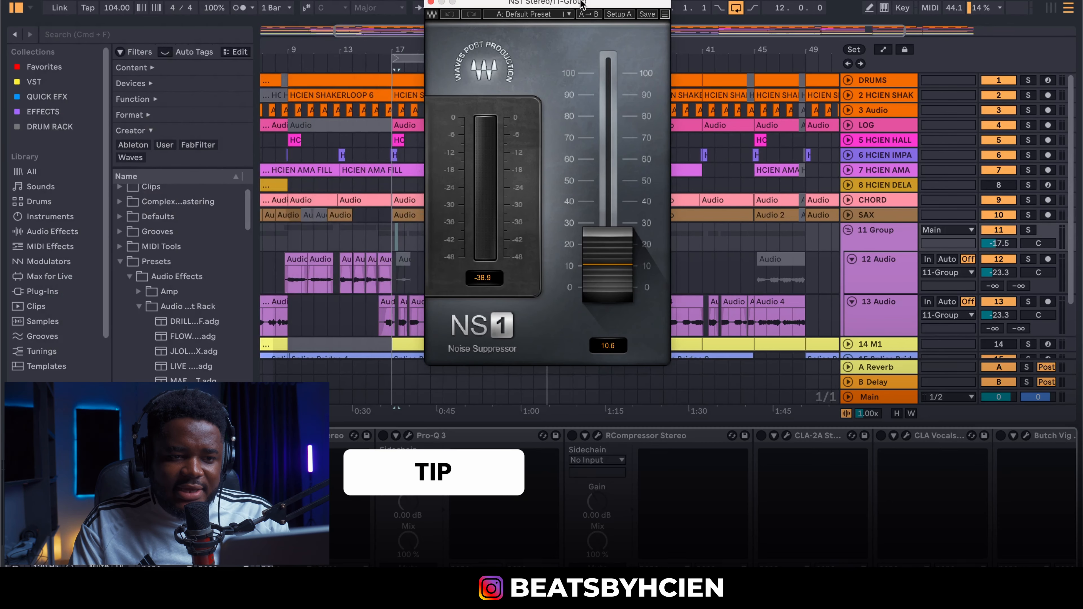
{"action": "left_click_drag", "start_coordinate": [582, 3], "coordinate": [590, 1]}
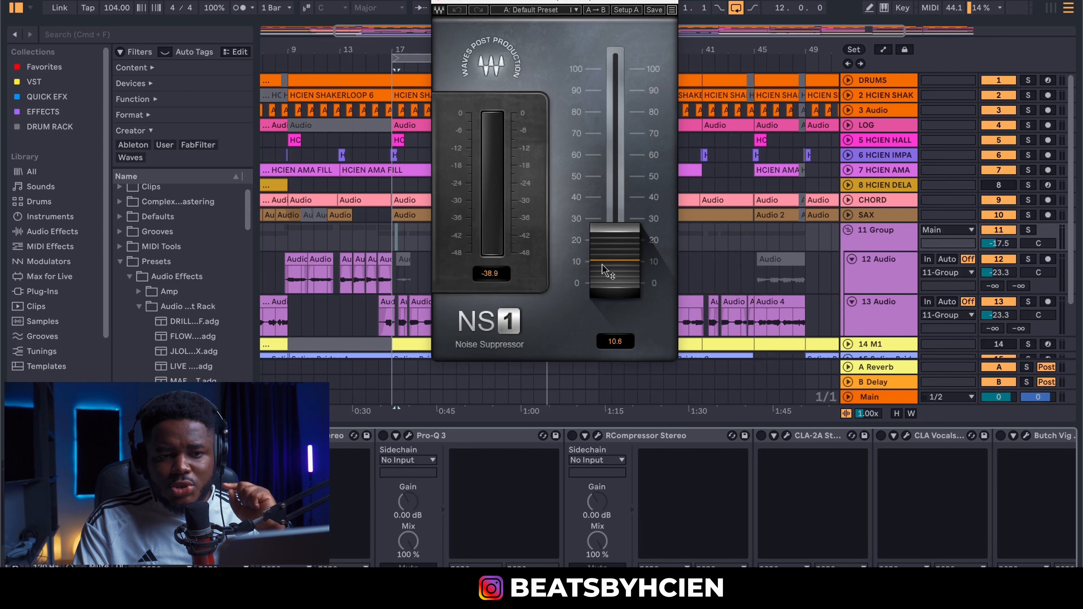
{"action": "left_click_drag", "start_coordinate": [603, 272], "coordinate": [607, 277]}
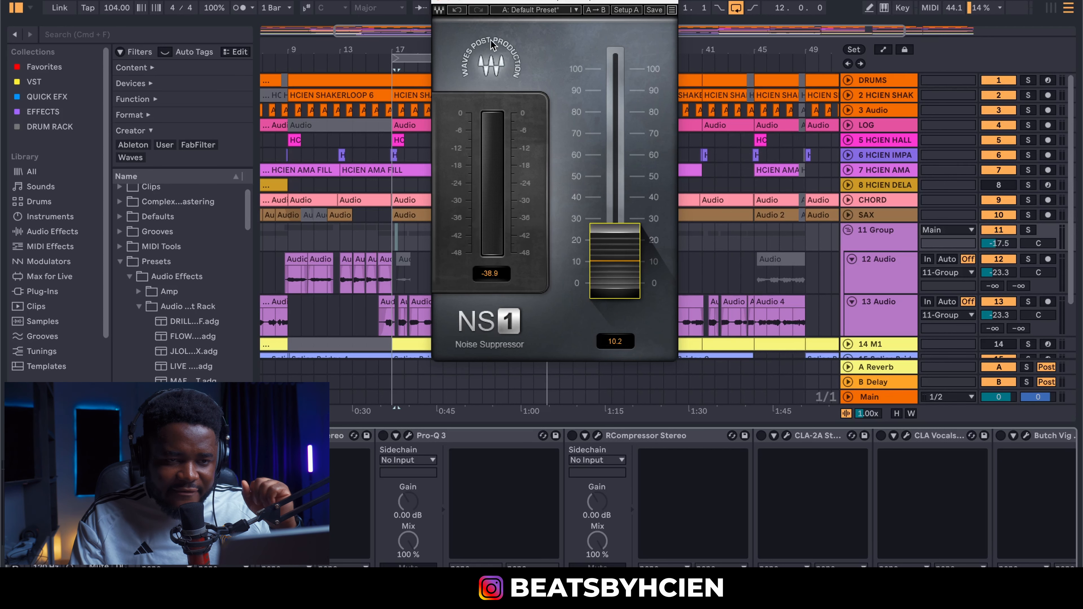
{"action": "left_click", "coordinate": [438, 6]}
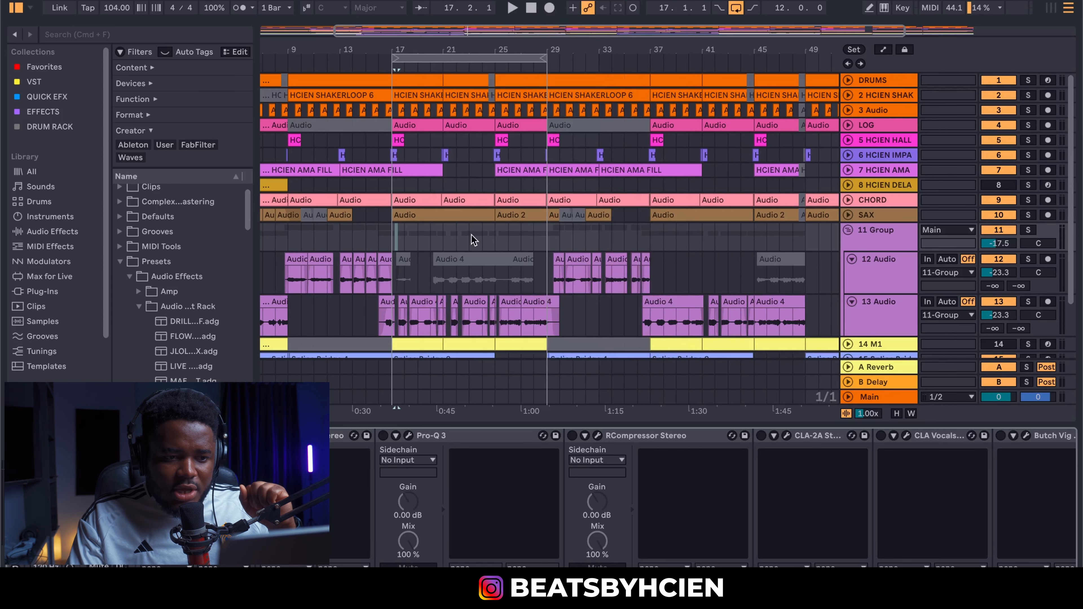
Step: Set the RVox compression on 11 Group to -15.3 and close its window
{"action": "left_click", "coordinate": [336, 451]}
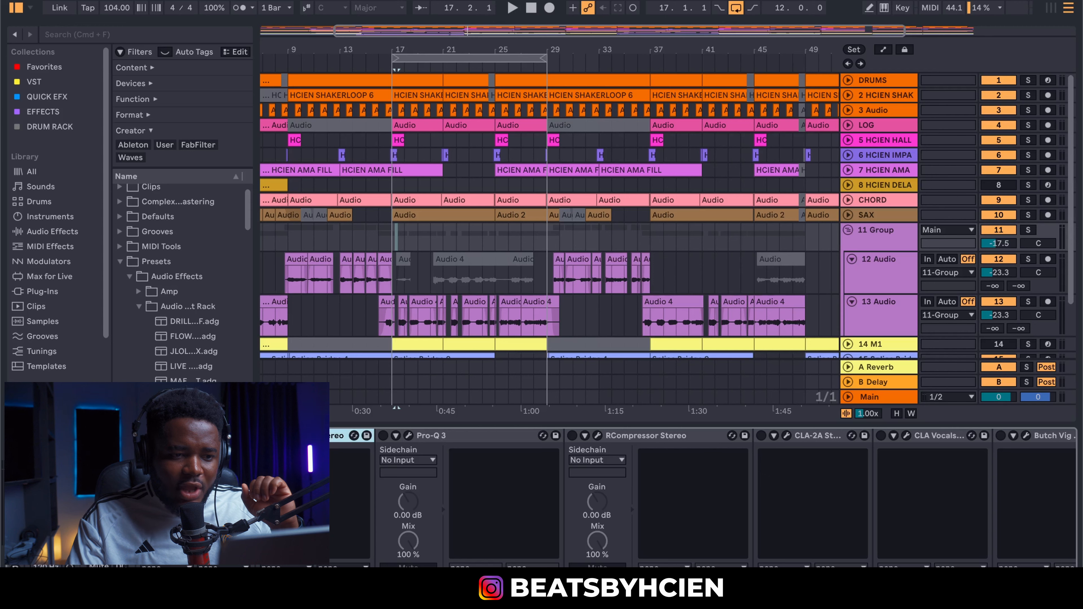
{"action": "left_click_drag", "start_coordinate": [266, 6], "coordinate": [570, 7]}
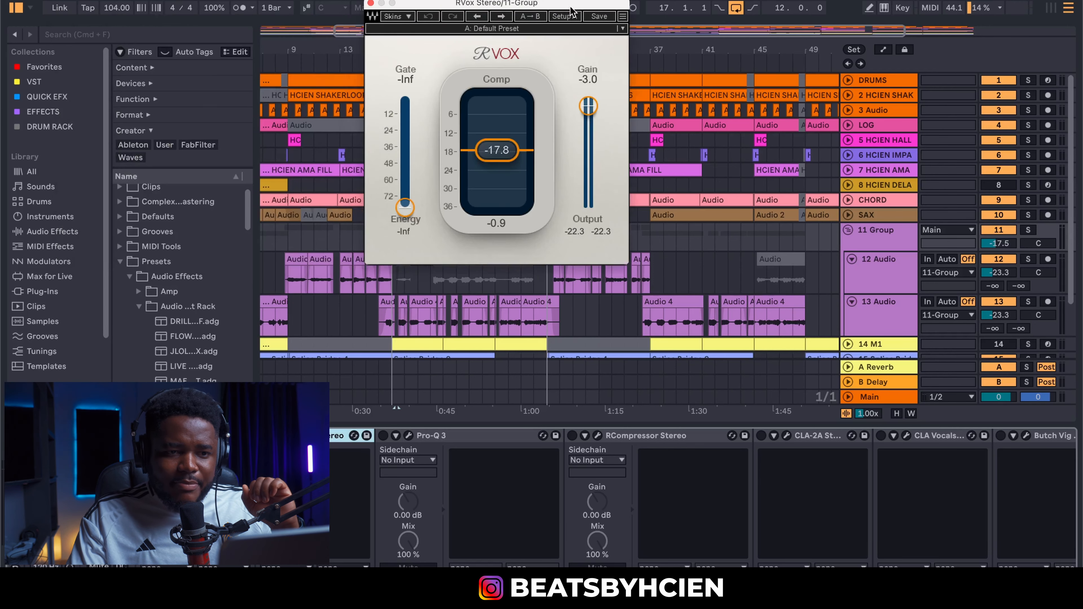
{"action": "left_click_drag", "start_coordinate": [487, 158], "coordinate": [487, 152]}
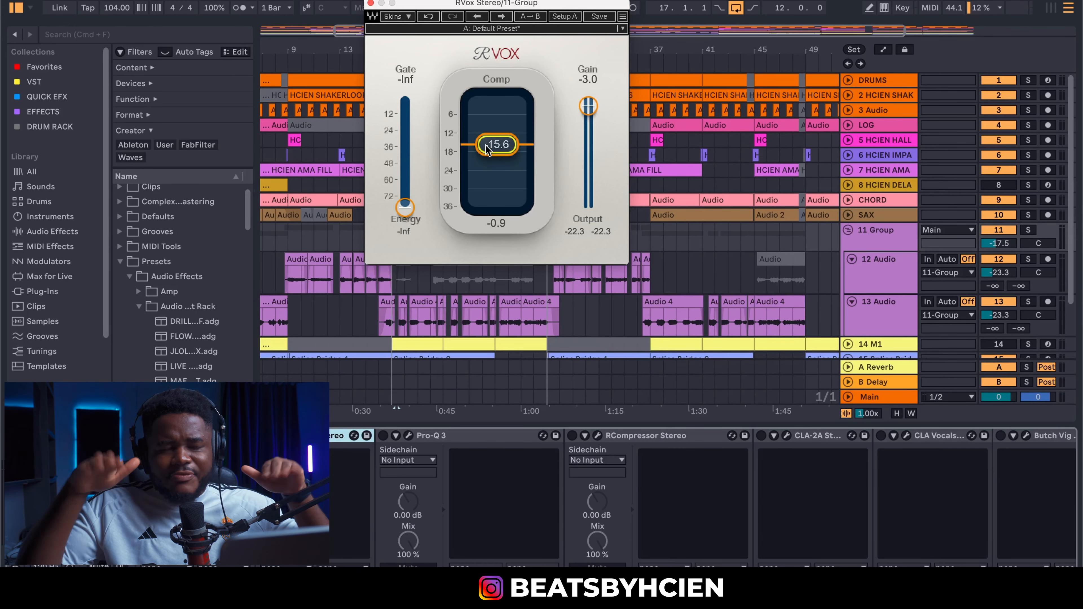
{"action": "left_click_drag", "start_coordinate": [487, 149], "coordinate": [488, 145]}
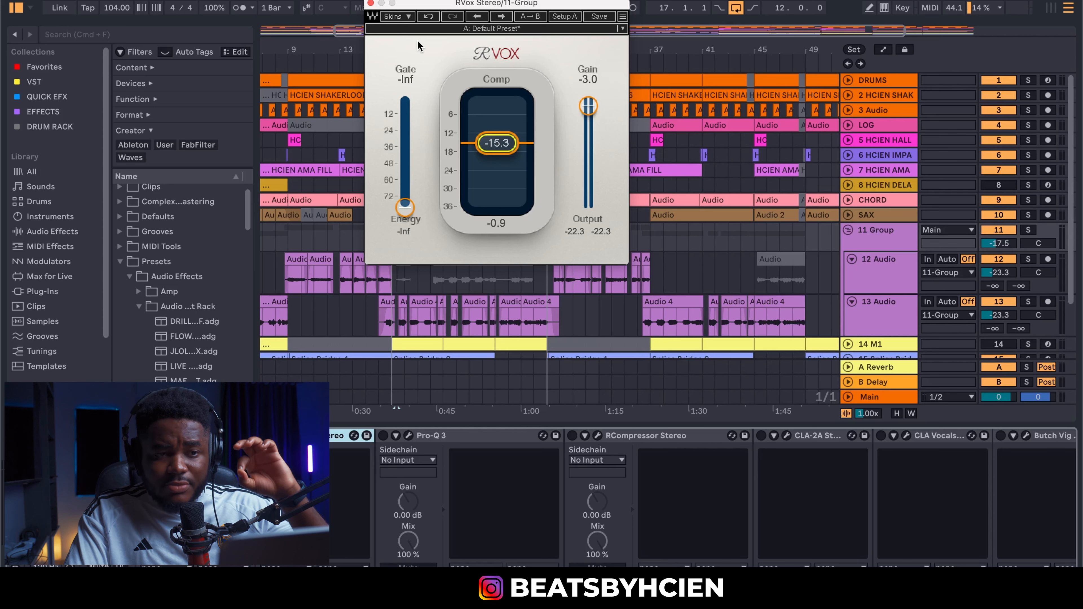
{"action": "left_click", "coordinate": [370, 4]}
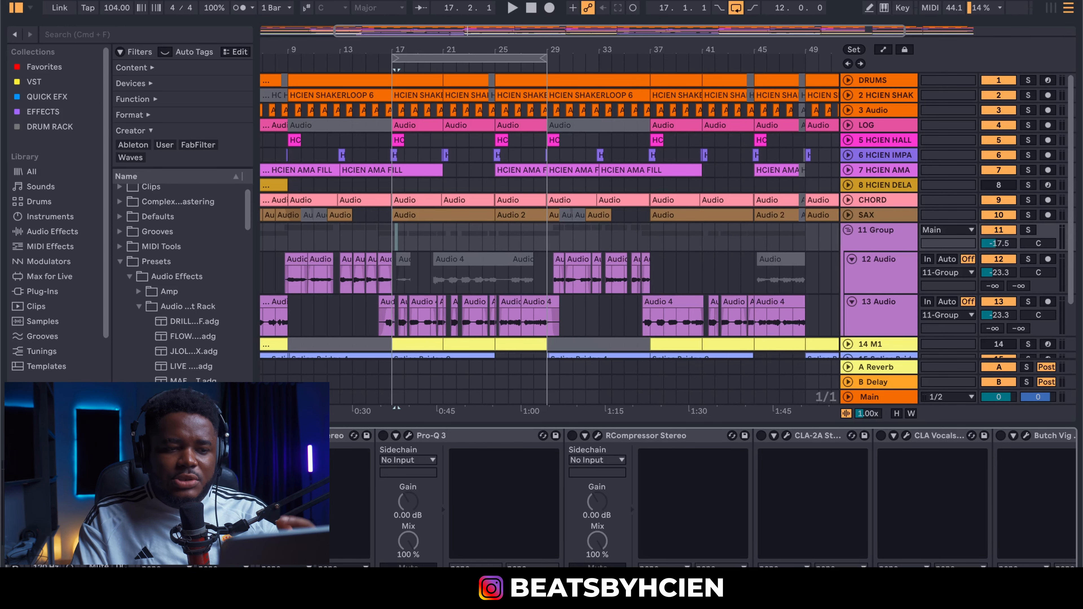
Step: Compare the NS1 and RVox devices on 11 Group with the Waves Tune device on the individual vocal track 12 Audio
{"action": "left_click", "coordinate": [291, 436]}
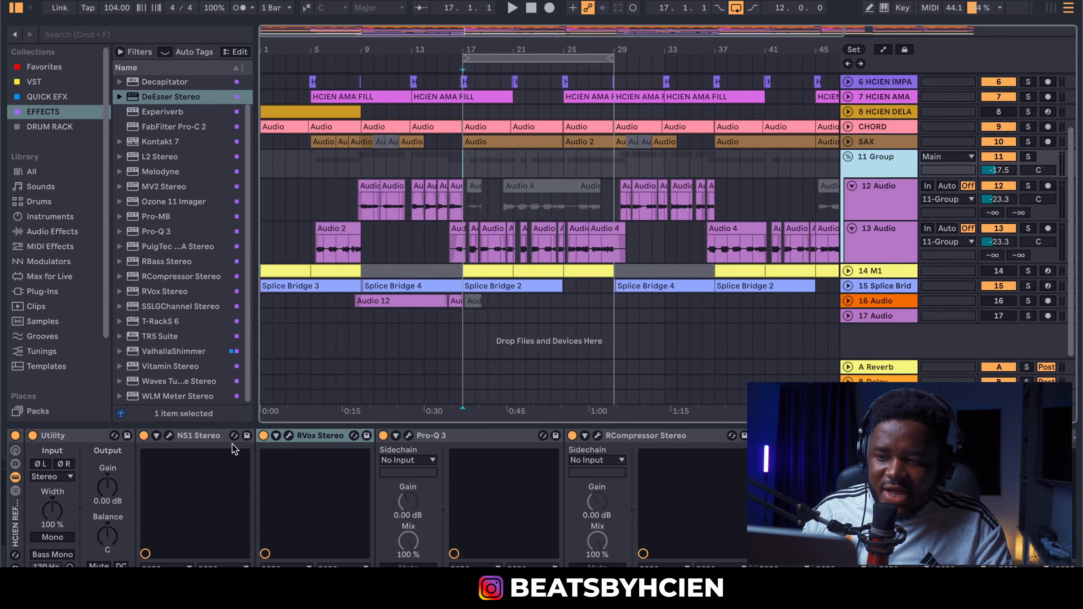
{"action": "left_click", "coordinate": [210, 437]}
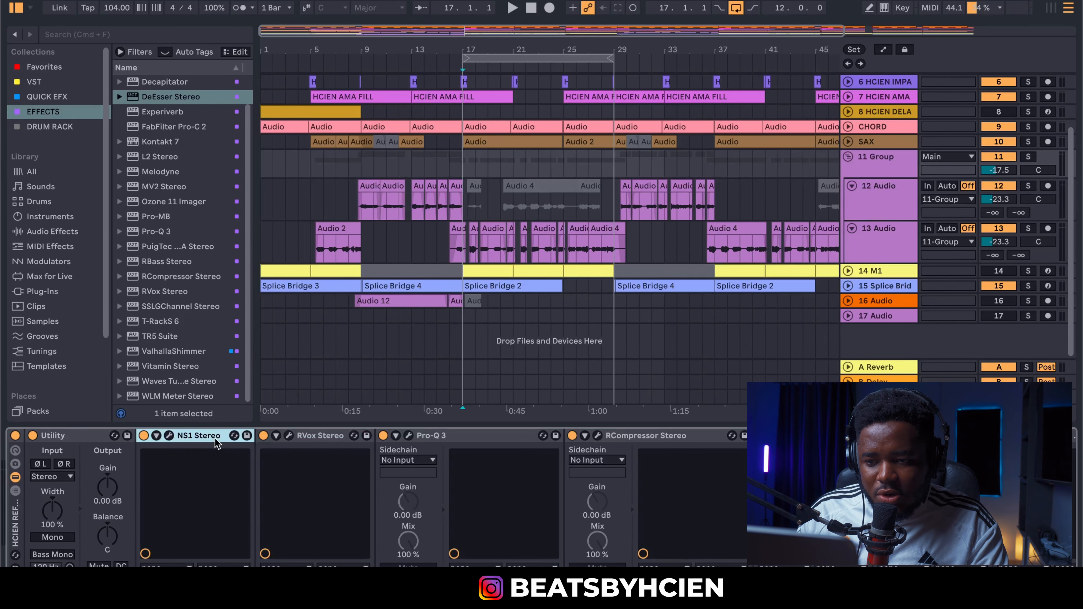
{"action": "left_click", "coordinate": [320, 437]}
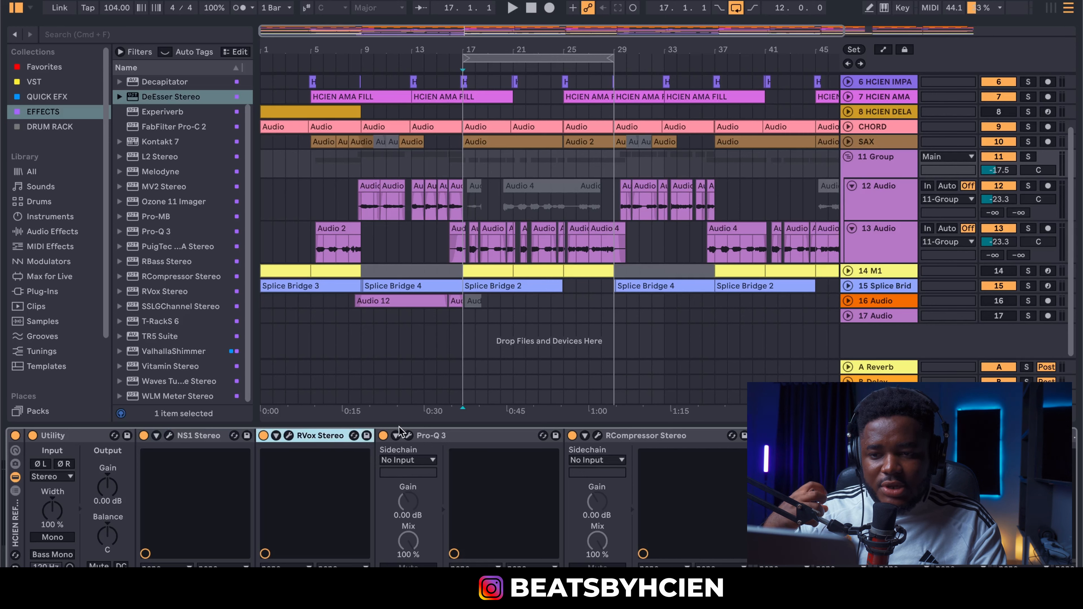
{"action": "left_click", "coordinate": [877, 206]}
{"action": "left_click", "coordinate": [200, 437]}
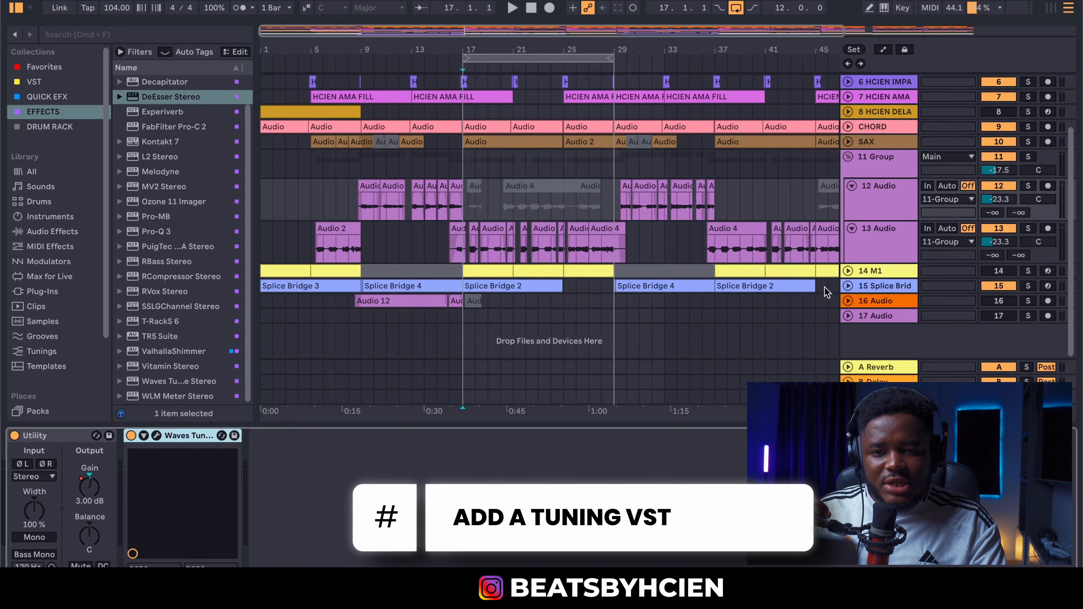
{"action": "left_click", "coordinate": [884, 173]}
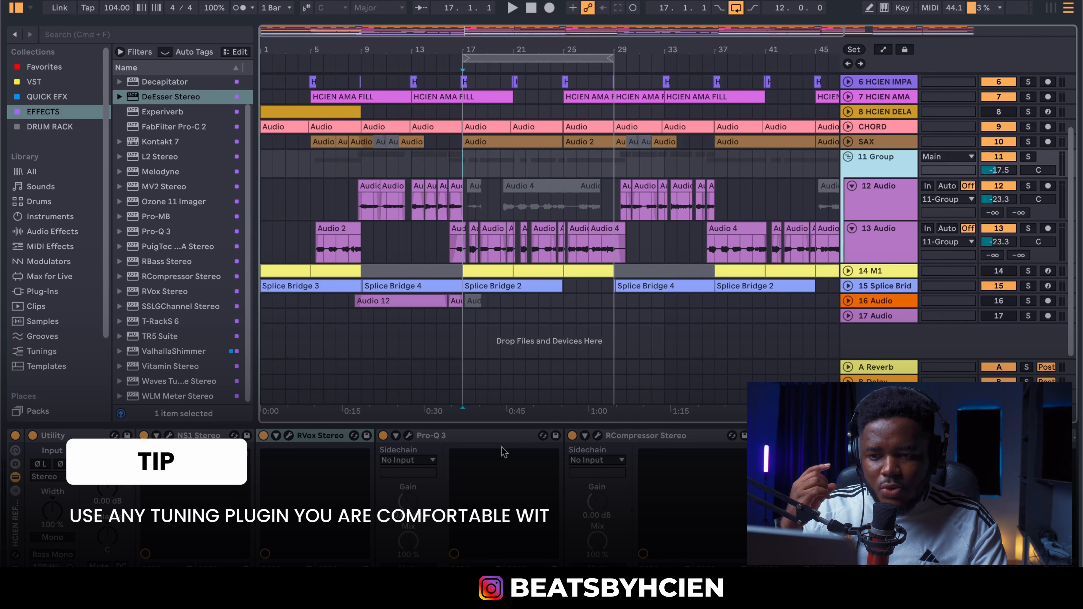
{"action": "left_click", "coordinate": [244, 444]}
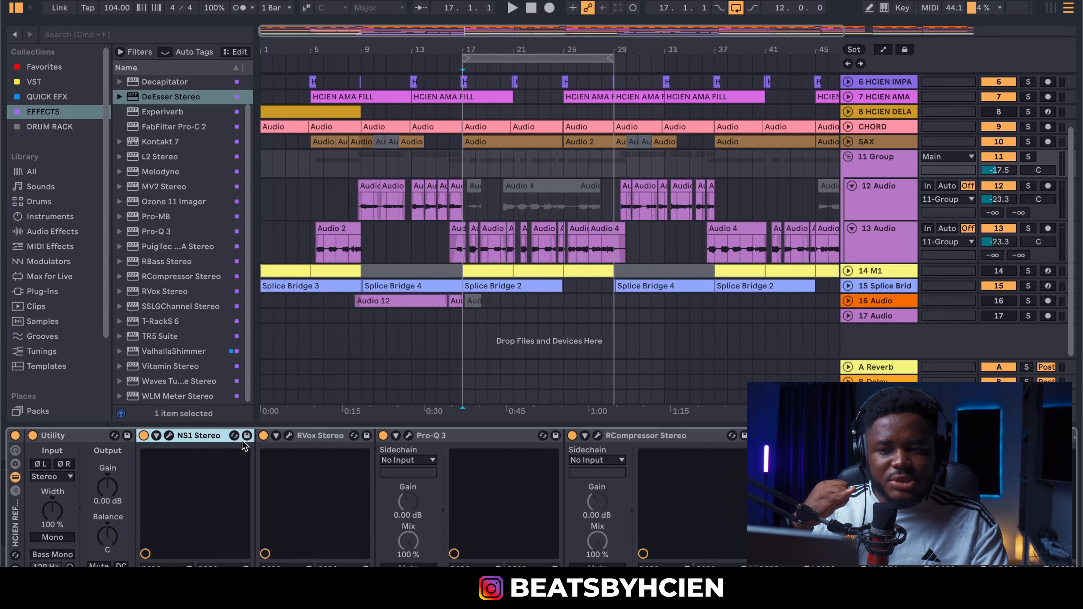
{"action": "left_click", "coordinate": [327, 439]}
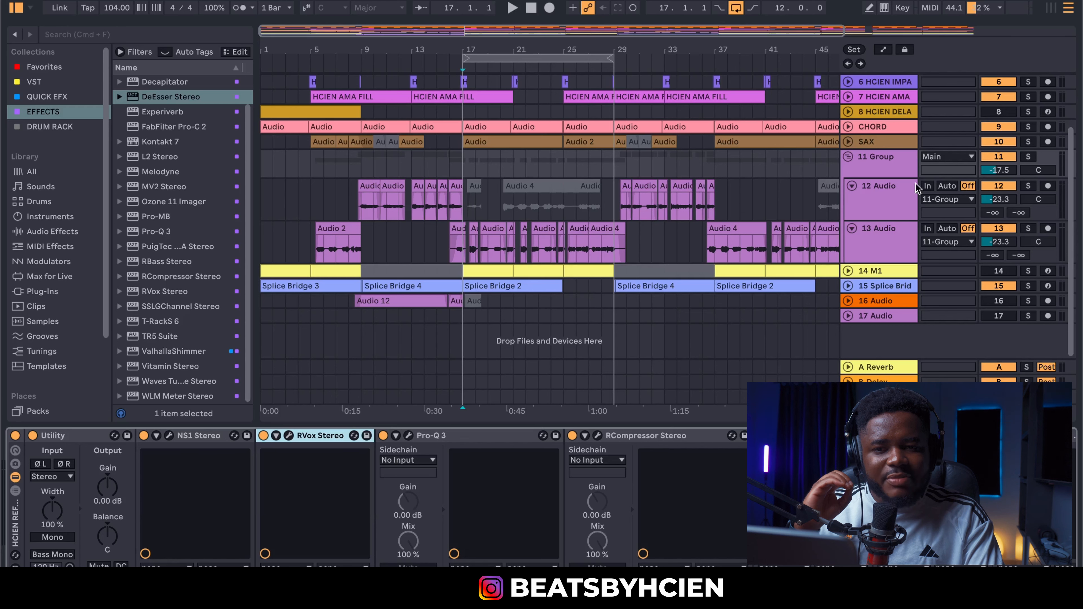
{"action": "left_click", "coordinate": [860, 206]}
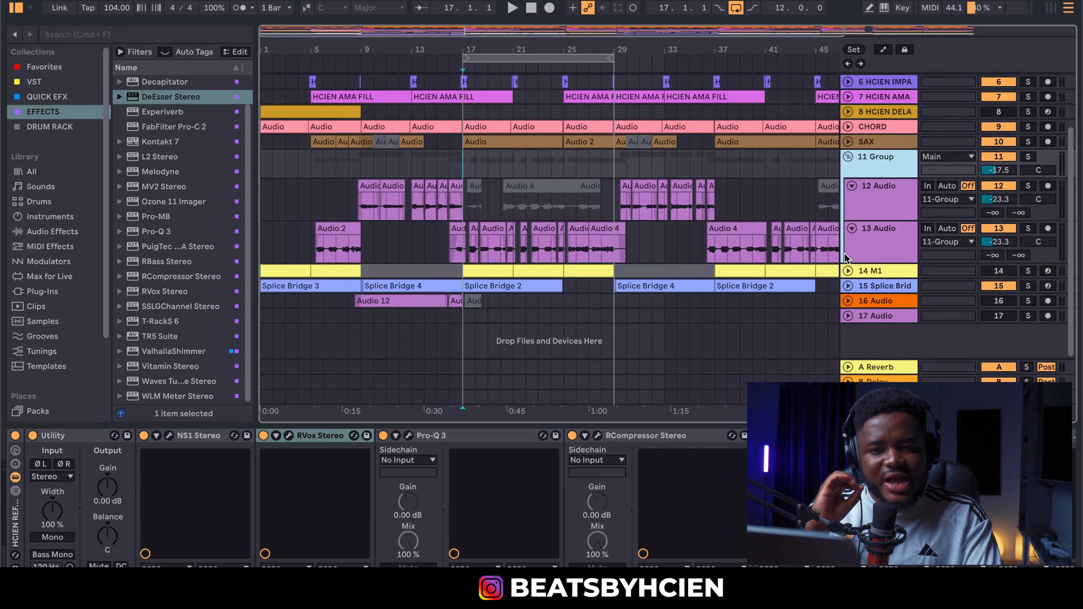
Step: Compare the device chains of the vocal tracks 12 Audio and 13 Audio
{"action": "left_click", "coordinate": [878, 248]}
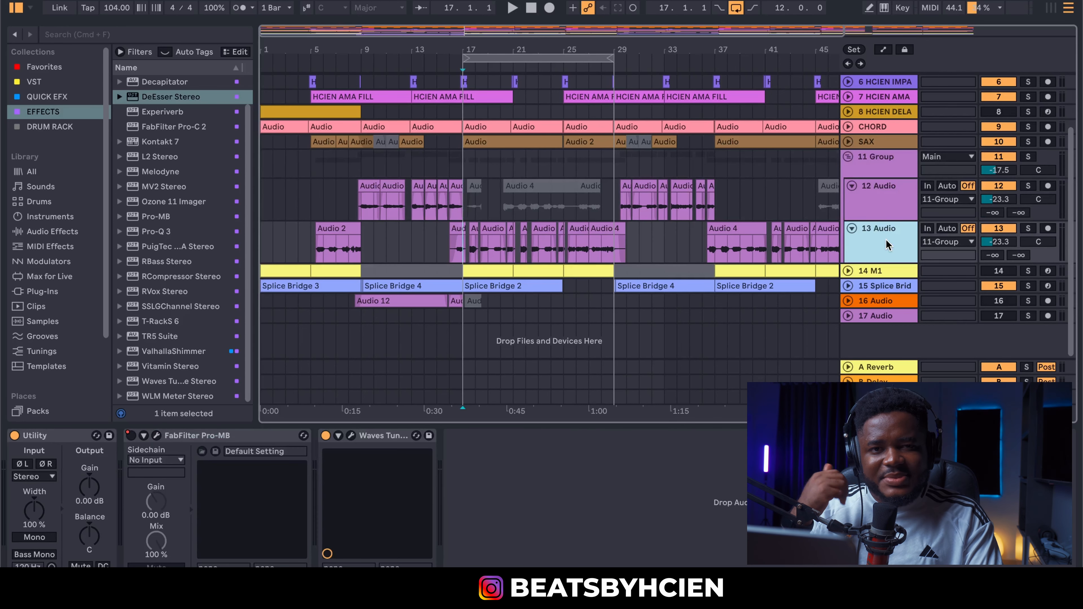
{"action": "left_click", "coordinate": [887, 206]}
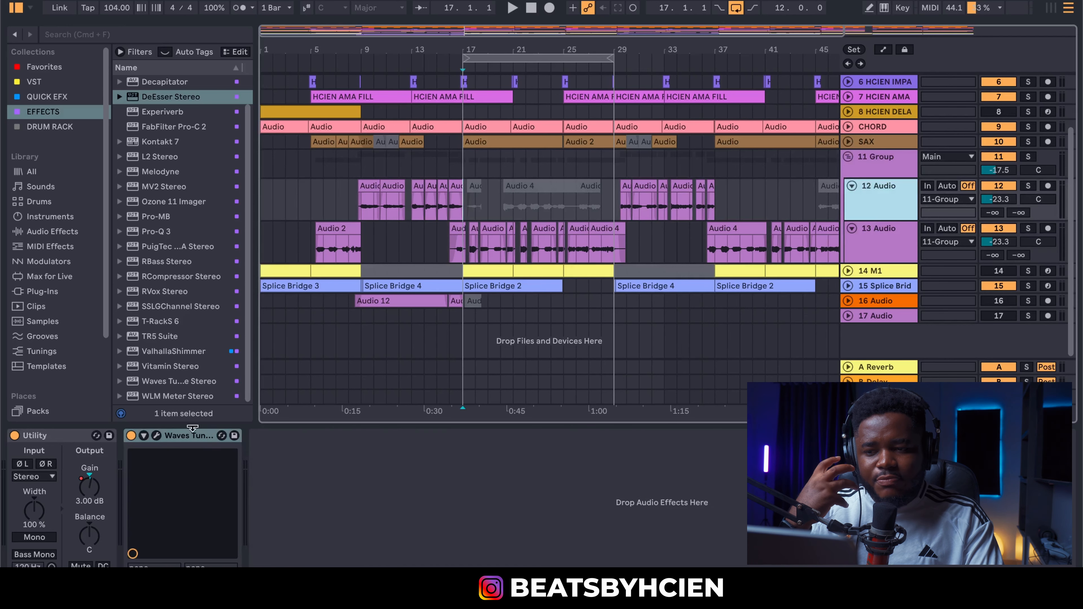
{"action": "left_click", "coordinate": [884, 229]}
{"action": "left_click", "coordinate": [883, 208]}
{"action": "left_click", "coordinate": [884, 229]}
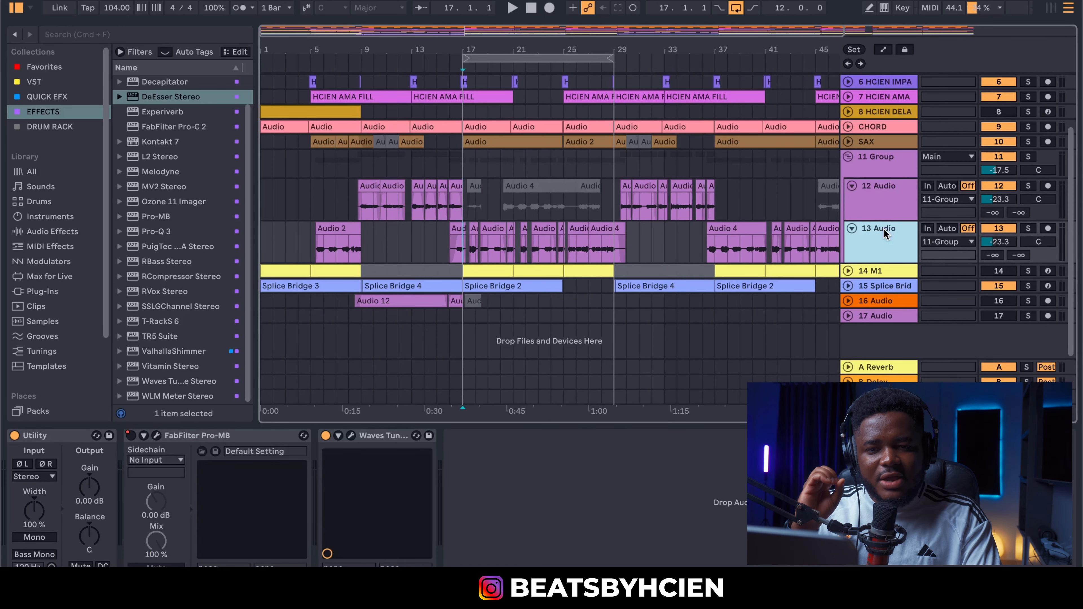
Step: Activate Pro-Q 3 on 11 Group and open its equalizer window to show the low-cut band's settings
{"action": "left_click", "coordinate": [891, 169]}
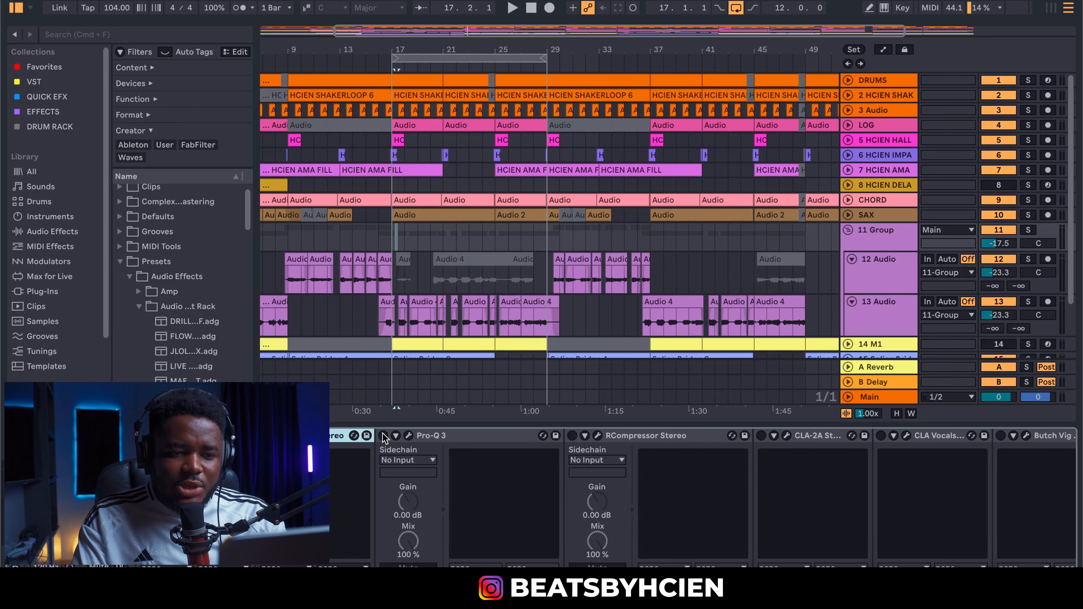
{"action": "left_click", "coordinate": [383, 436]}
{"action": "left_click", "coordinate": [408, 435]}
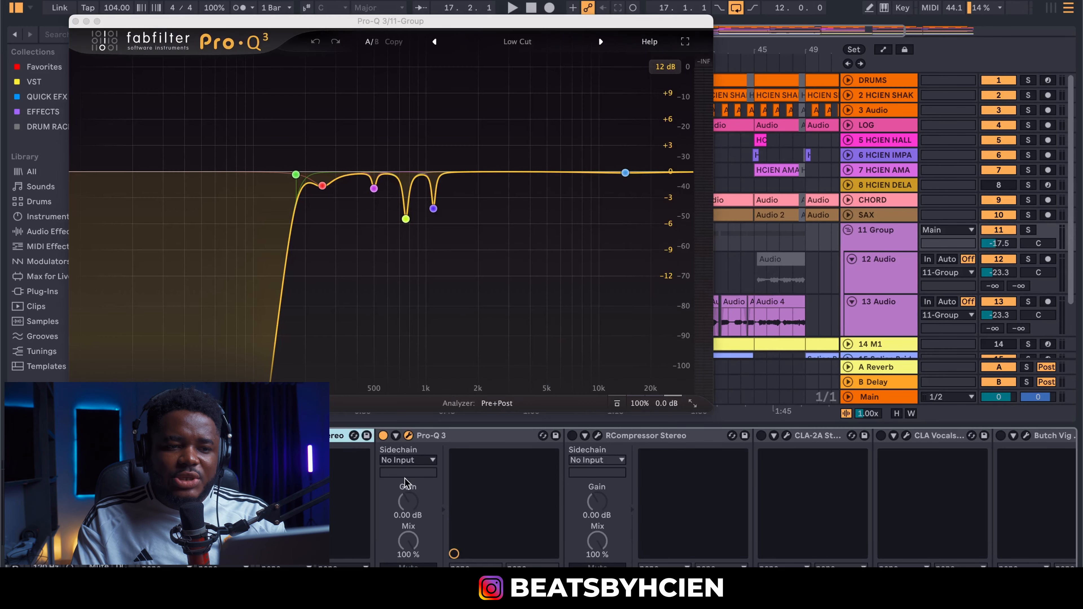
{"action": "left_click_drag", "start_coordinate": [518, 26], "coordinate": [634, 34]}
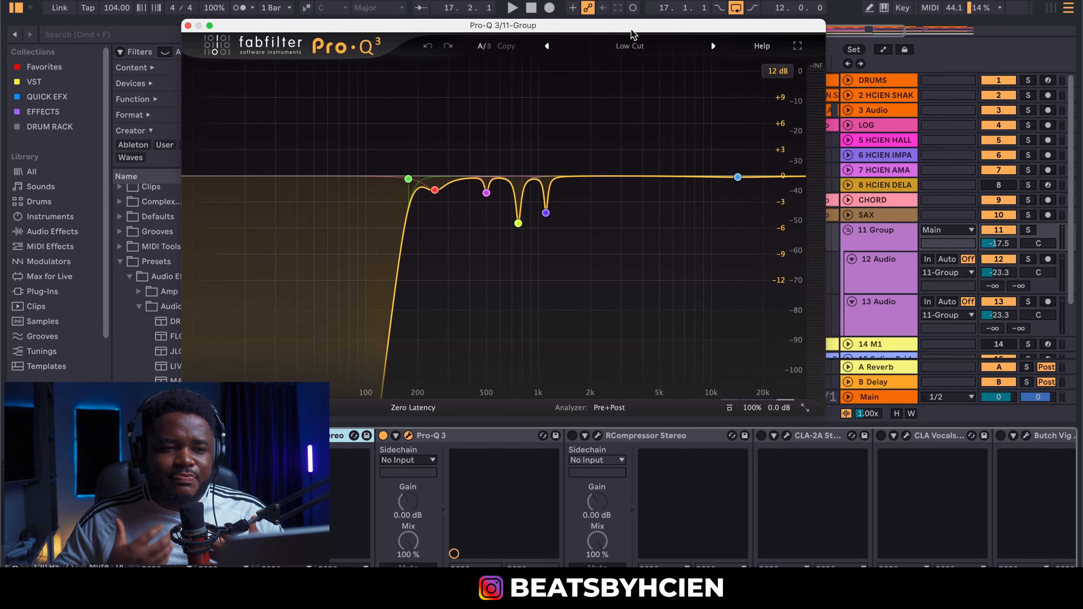
{"action": "left_click", "coordinate": [408, 178]}
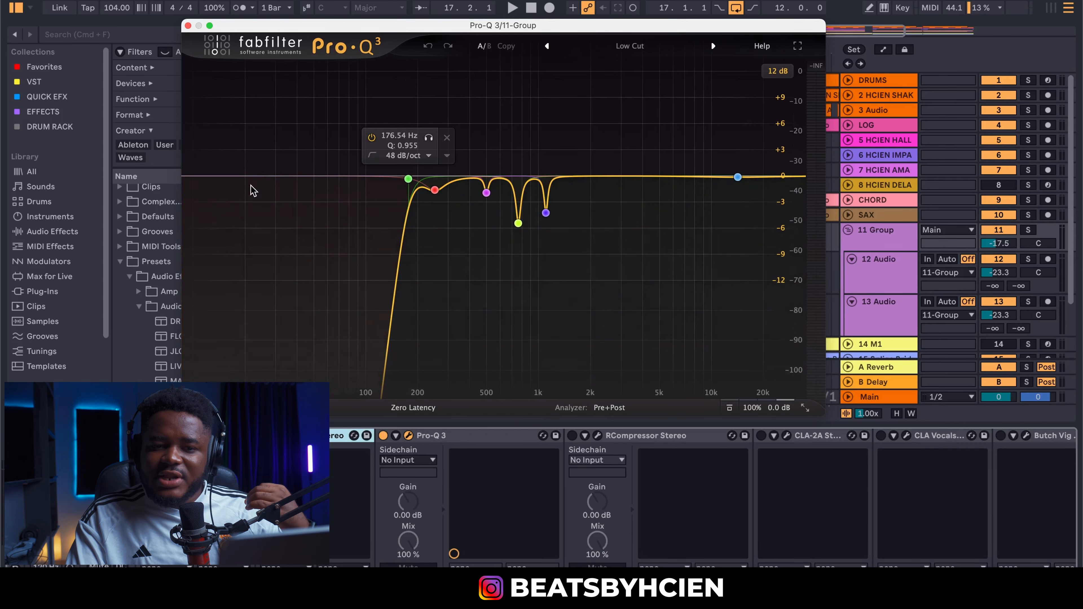
Step: Solo 11 Group and play a short passage of the vocals through Pro-Q 3
{"action": "scroll", "coordinate": [1022, 171], "scroll_direction": "down", "scroll_amount": 5}
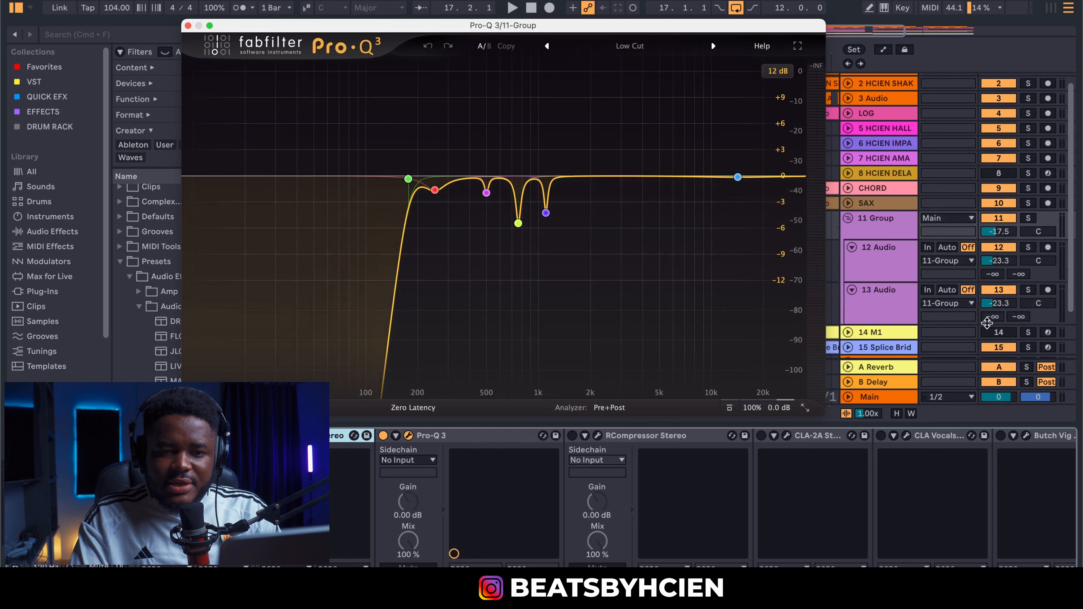
{"action": "left_click", "coordinate": [1028, 157]}
{"action": "key", "text": "space"}
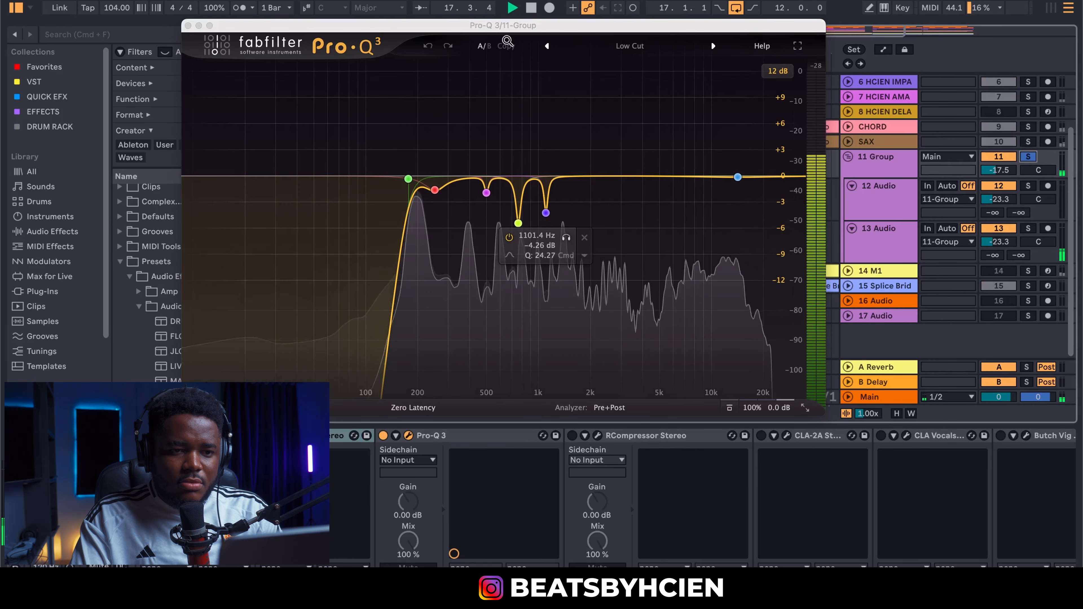
{"action": "key", "text": "space"}
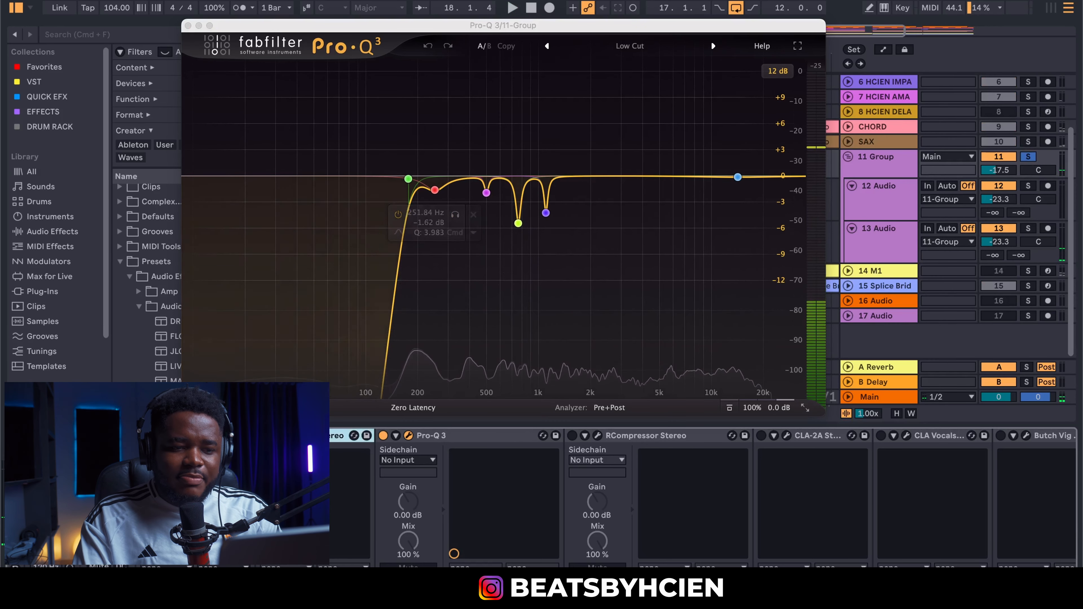
Step: Listen to the soloed vocals with Pro-Q 3 bypassed and re-enabled, then inspect its low-cut band
{"action": "left_click", "coordinate": [396, 450]}
{"action": "left_click", "coordinate": [383, 435]}
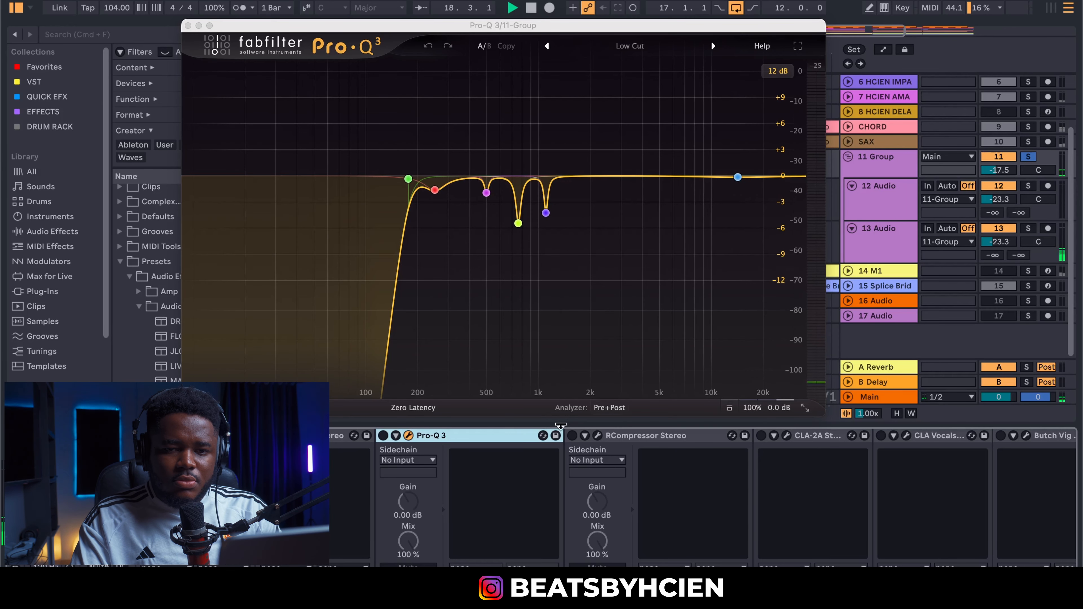
{"action": "left_click", "coordinate": [383, 435]}
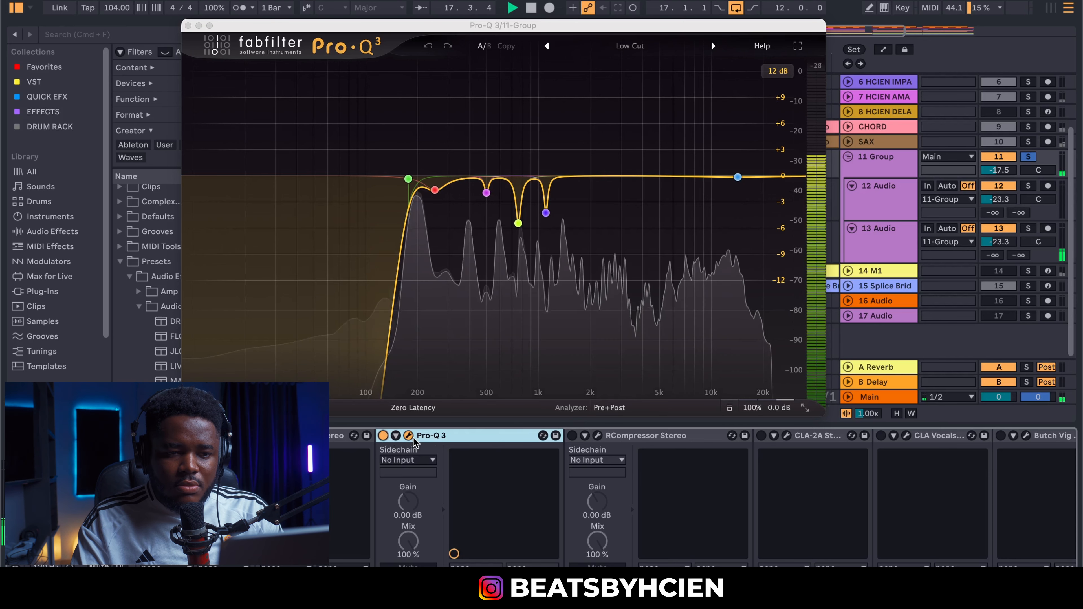
{"action": "left_click", "coordinate": [409, 178]}
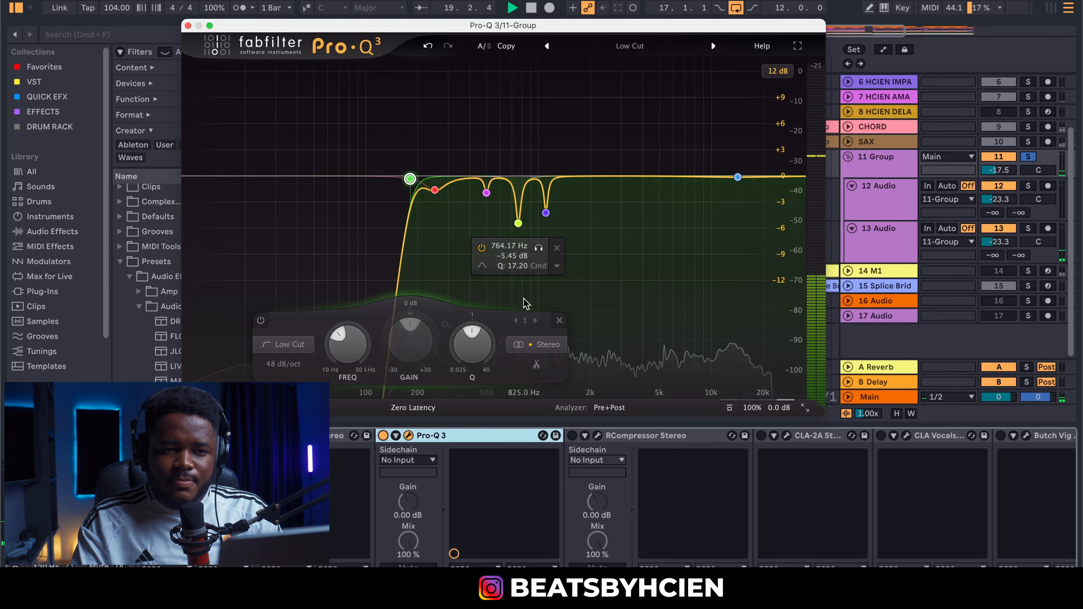
{"action": "key", "text": "space"}
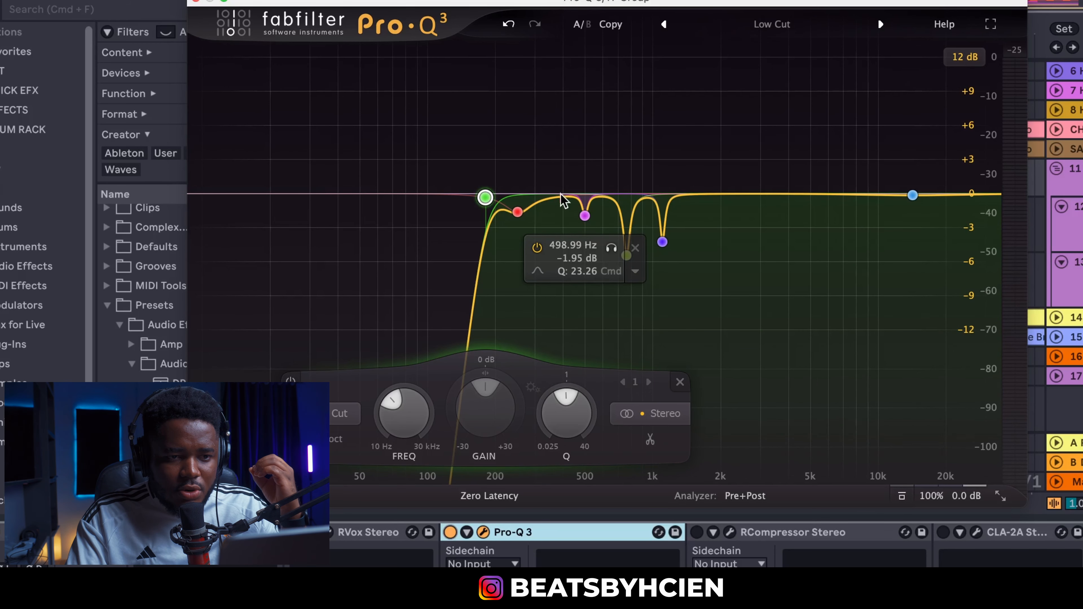
Step: Boost and audition the bell band near 250 Hz, then cut it to -2.96 dB at 266.13 Hz with Q 9.505
{"action": "left_click", "coordinate": [517, 212]}
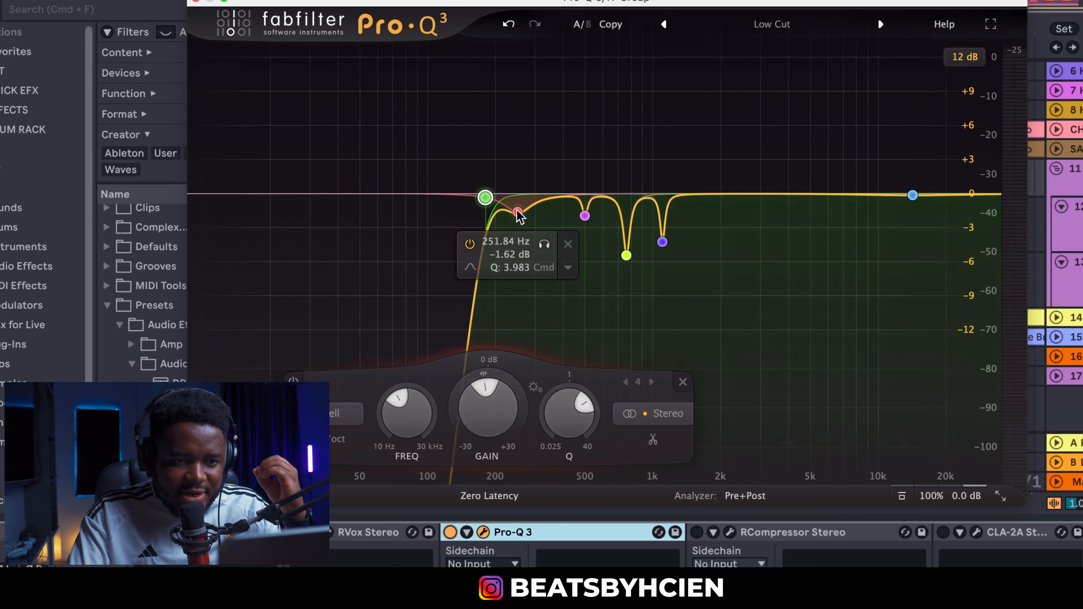
{"action": "left_click_drag", "start_coordinate": [517, 210], "coordinate": [520, 94]}
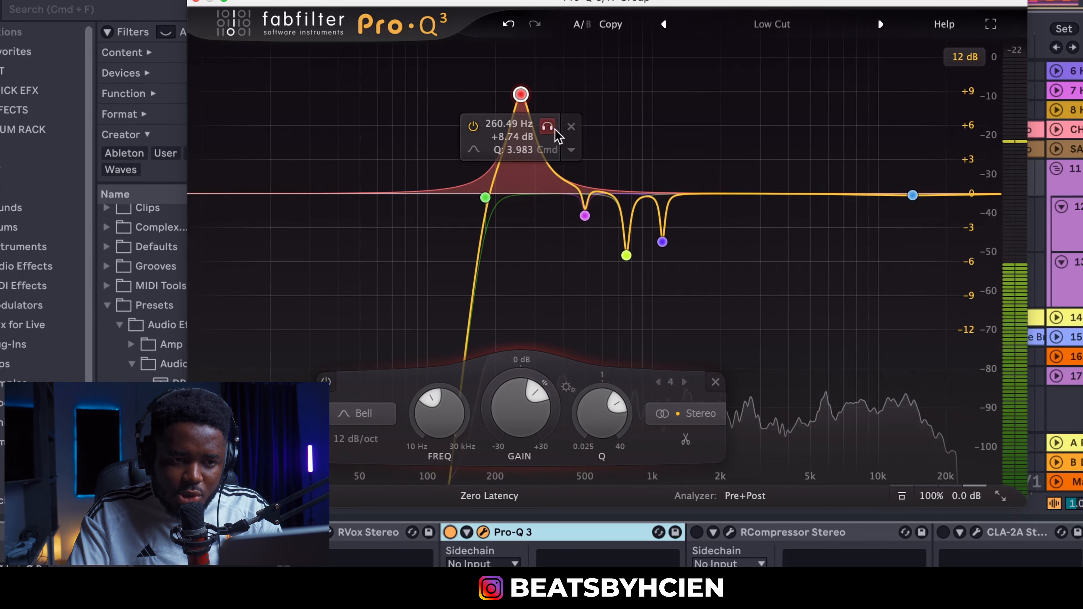
{"action": "left_click_drag", "start_coordinate": [549, 128], "coordinate": [549, 127]}
{"action": "left_click_drag", "start_coordinate": [618, 408], "coordinate": [620, 412]}
{"action": "left_click_drag", "start_coordinate": [540, 390], "coordinate": [518, 396]}
Step: Add a bell band near 370 Hz, narrow its Q to 24.35, audition it and cut it by about 3 dB
{"action": "left_click", "coordinate": [585, 215]}
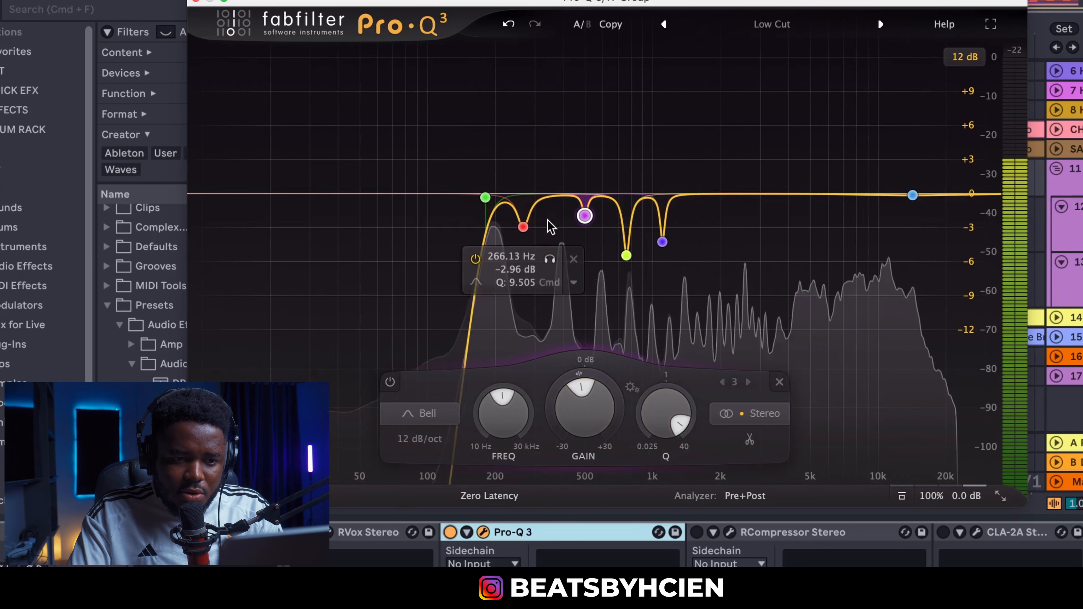
{"action": "left_click_drag", "start_coordinate": [555, 194], "coordinate": [555, 79]}
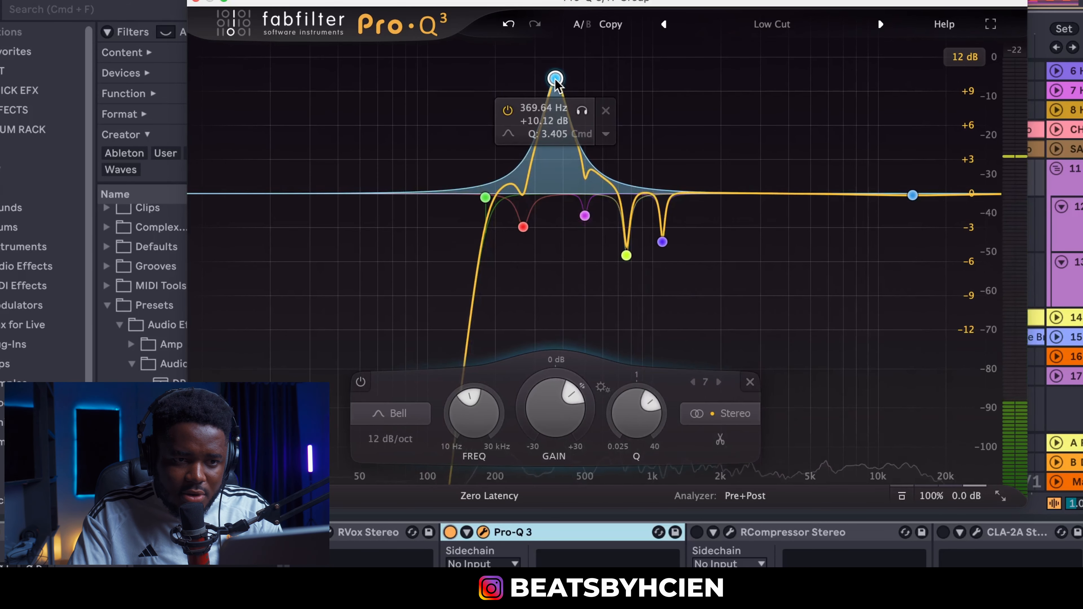
{"action": "left_click_drag", "start_coordinate": [650, 410], "coordinate": [669, 431]}
{"action": "left_click", "coordinate": [590, 112]}
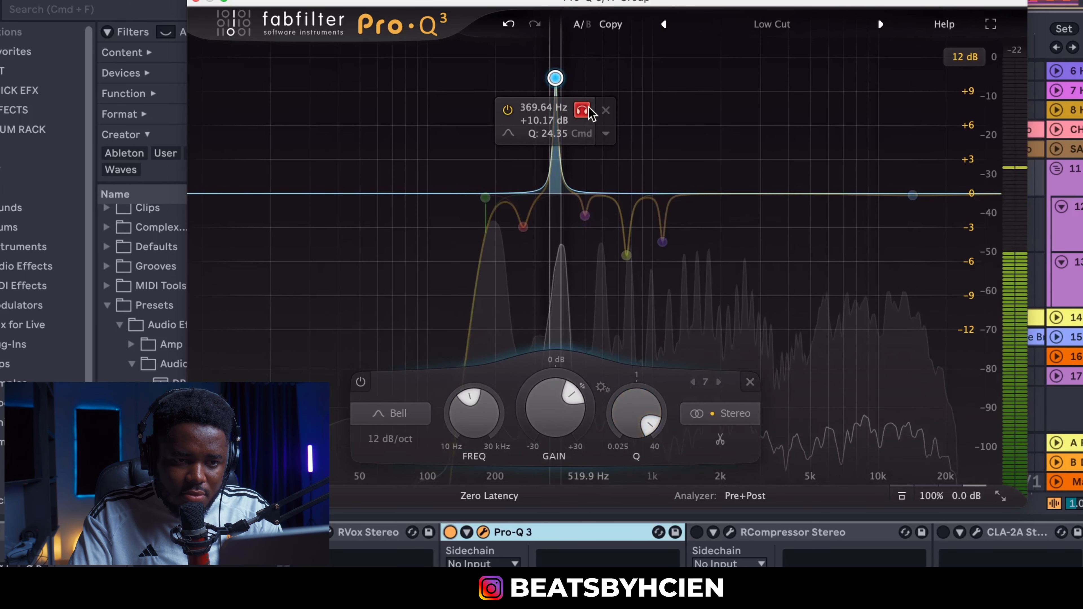
{"action": "left_click_drag", "start_coordinate": [590, 111], "coordinate": [592, 113]}
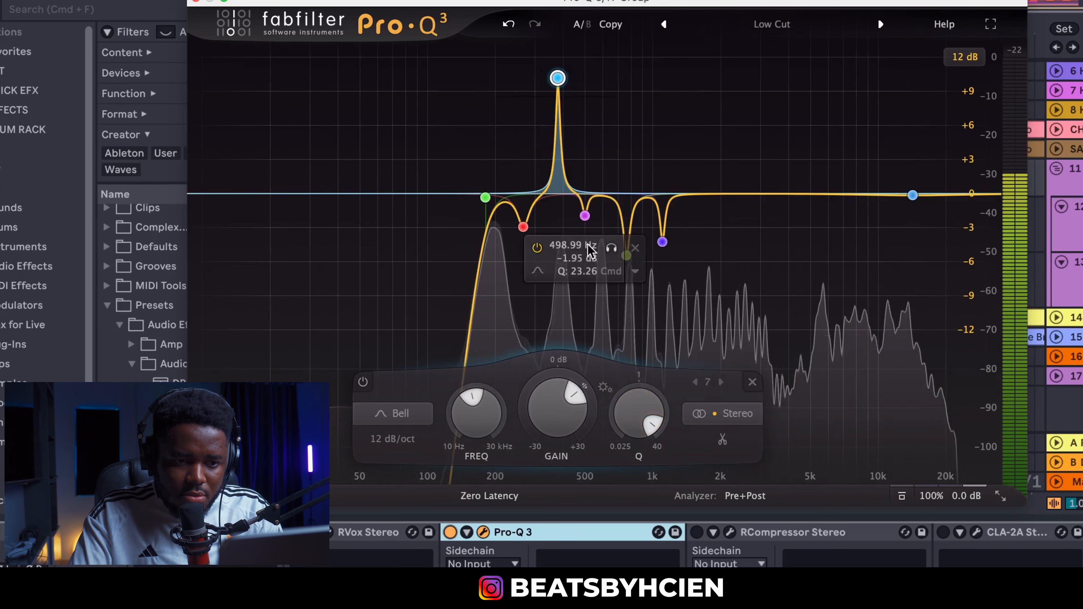
{"action": "left_click_drag", "start_coordinate": [574, 393], "coordinate": [559, 387]}
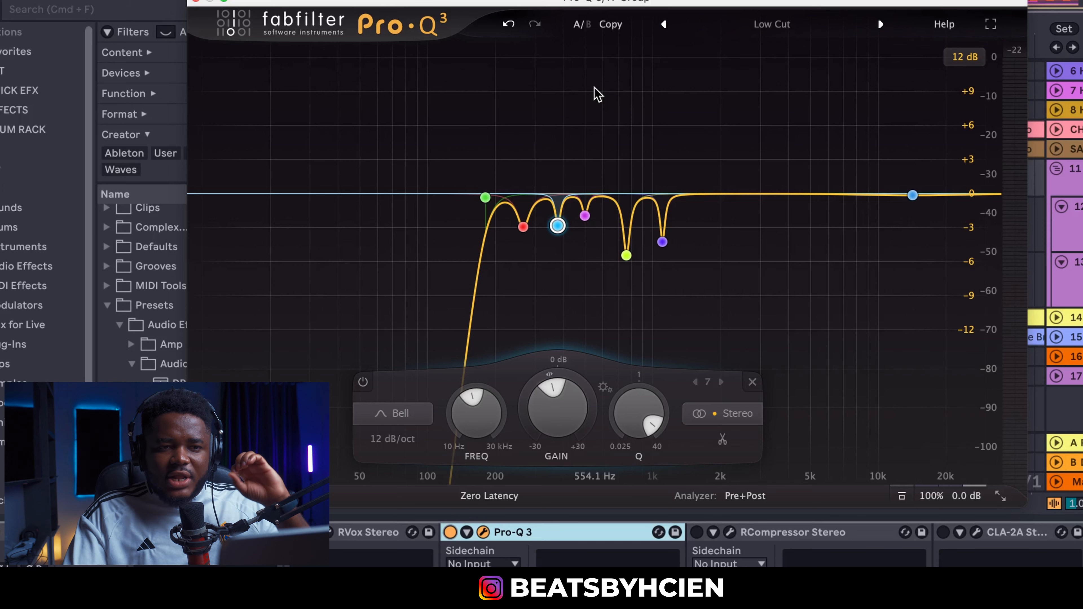
{"action": "left_click_drag", "start_coordinate": [597, 3], "coordinate": [632, 8]}
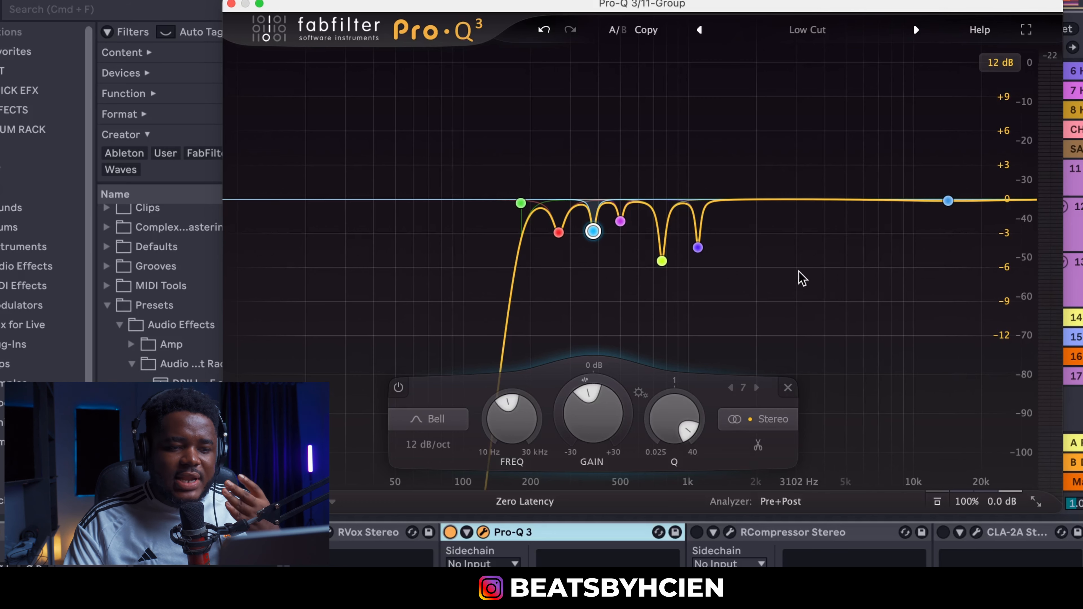
{"action": "left_click", "coordinate": [355, 534]}
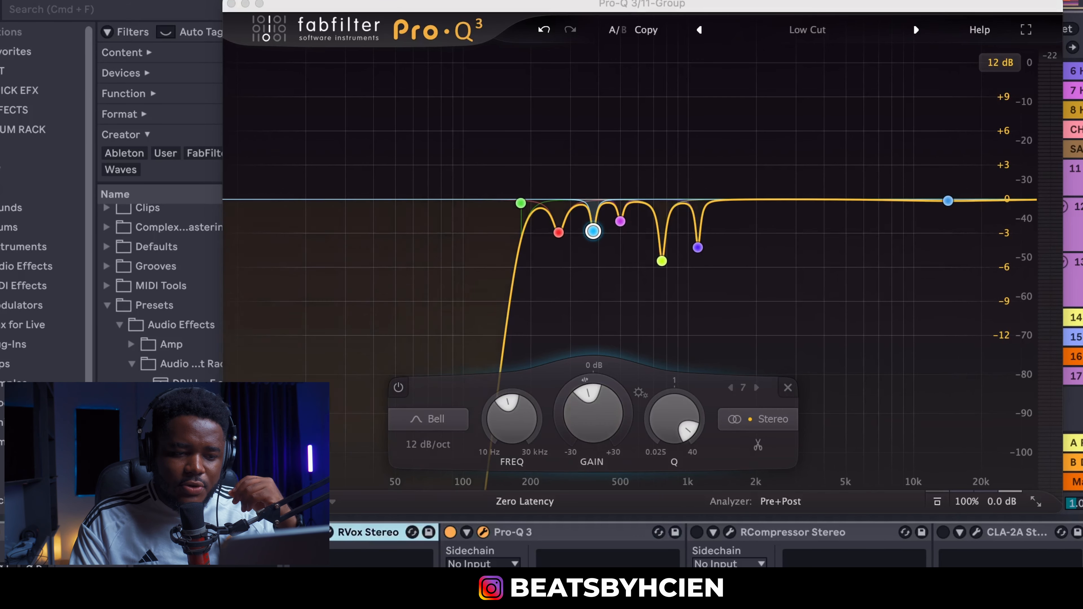
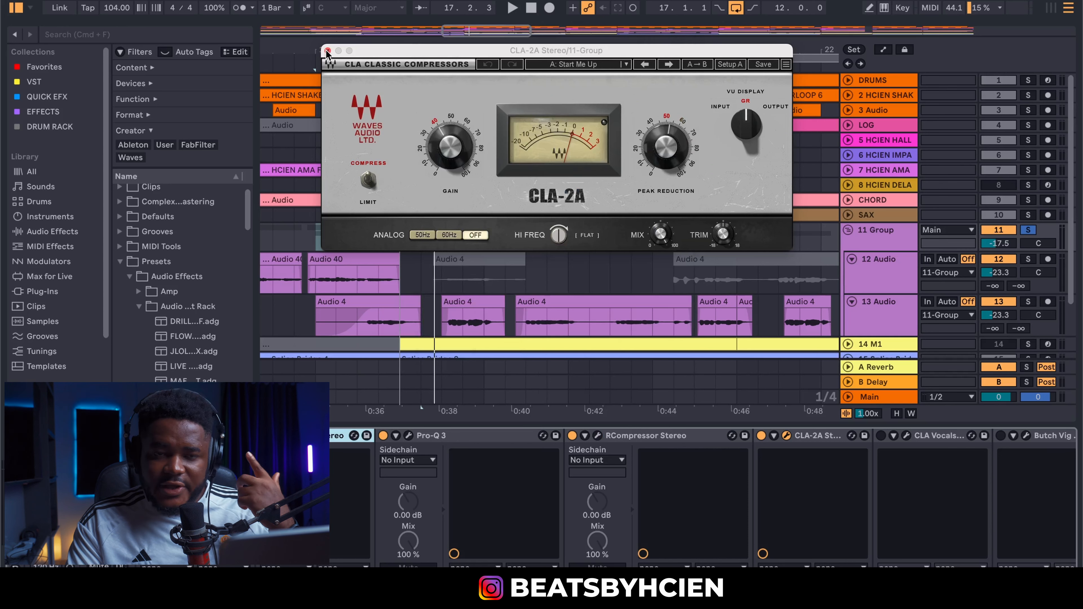
Step: Close the CLA-2A window, then activate CLA Vocals on 11 Group and open its window
{"action": "left_click", "coordinate": [327, 52]}
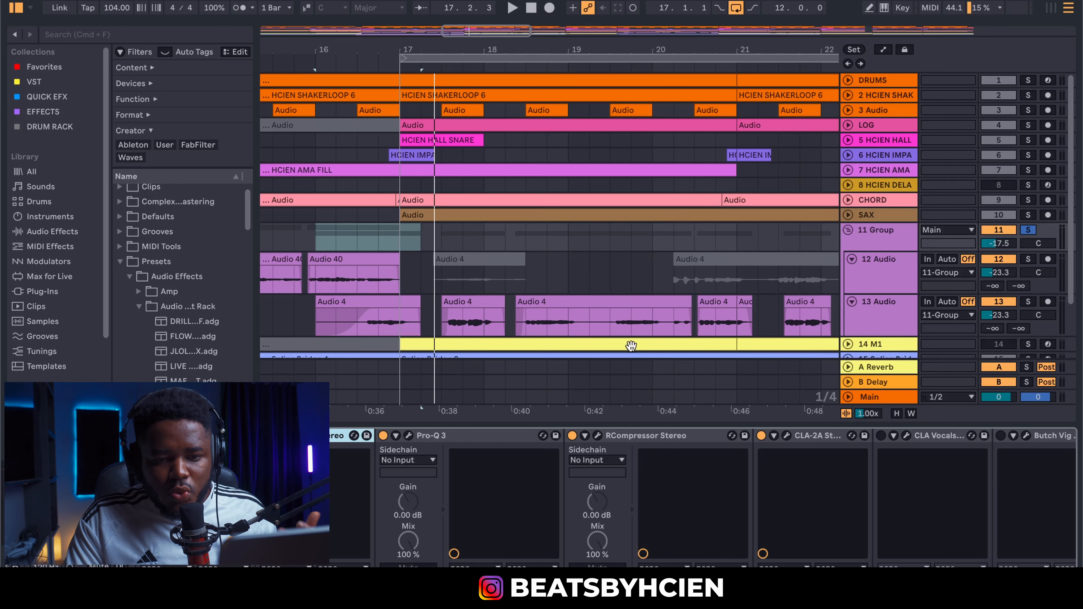
{"action": "scroll", "coordinate": [805, 457], "scroll_direction": "right", "scroll_amount": 3}
{"action": "scroll", "coordinate": [745, 503], "scroll_direction": "right", "scroll_amount": 2}
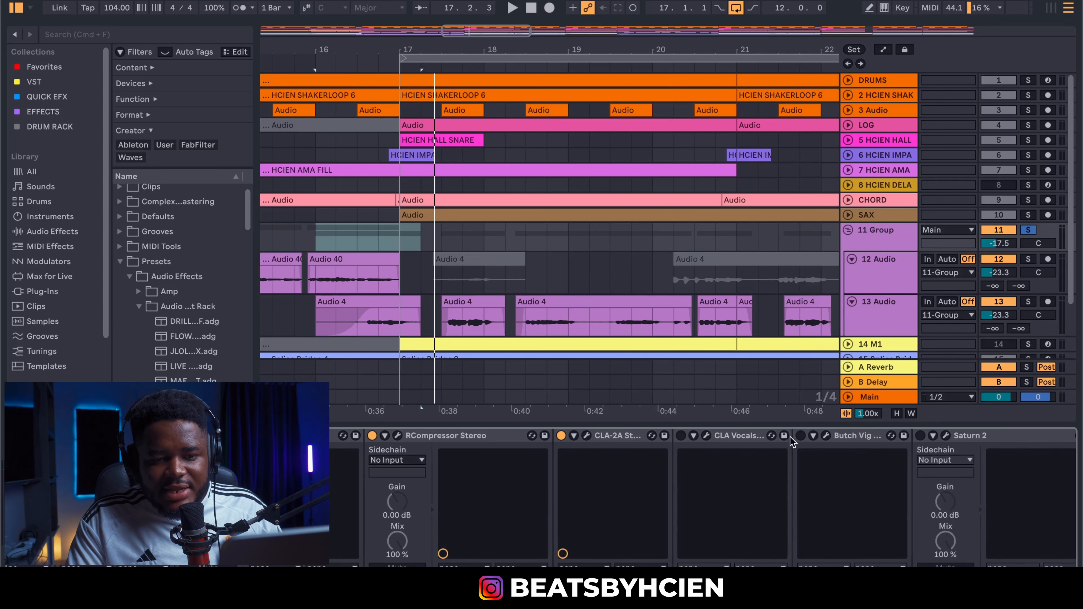
{"action": "left_click", "coordinate": [681, 435]}
{"action": "left_click", "coordinate": [706, 435]}
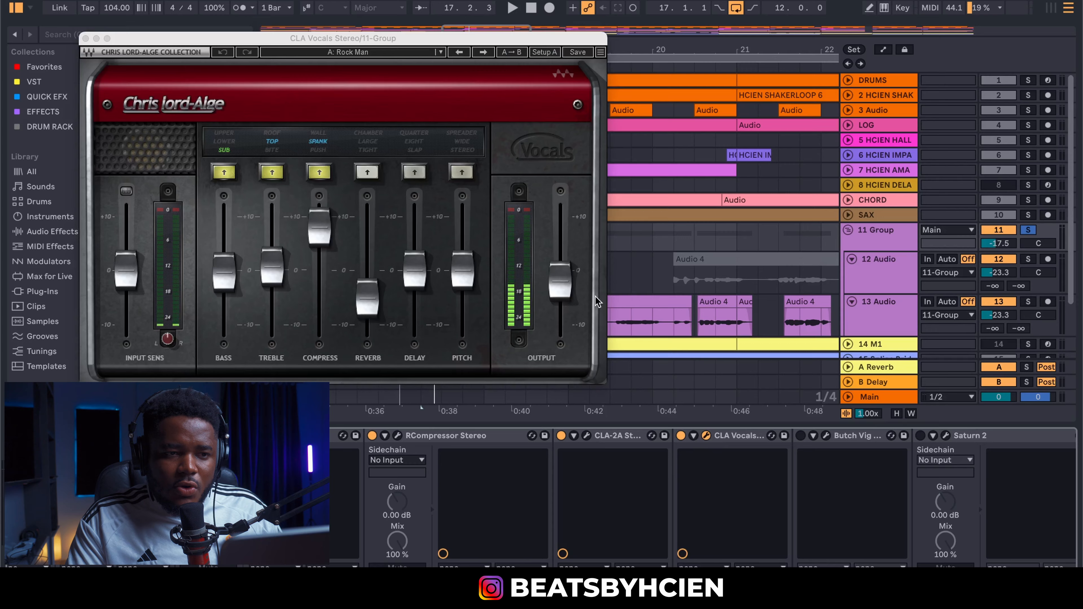
{"action": "left_click_drag", "start_coordinate": [427, 42], "coordinate": [637, 45]}
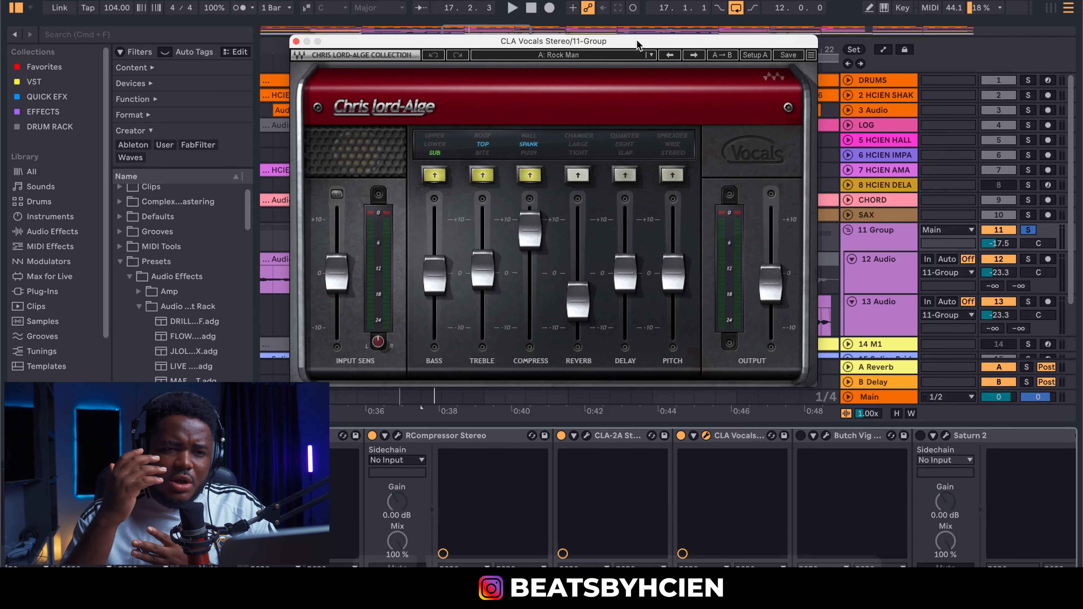
{"action": "left_click_drag", "start_coordinate": [561, 45], "coordinate": [561, 44]}
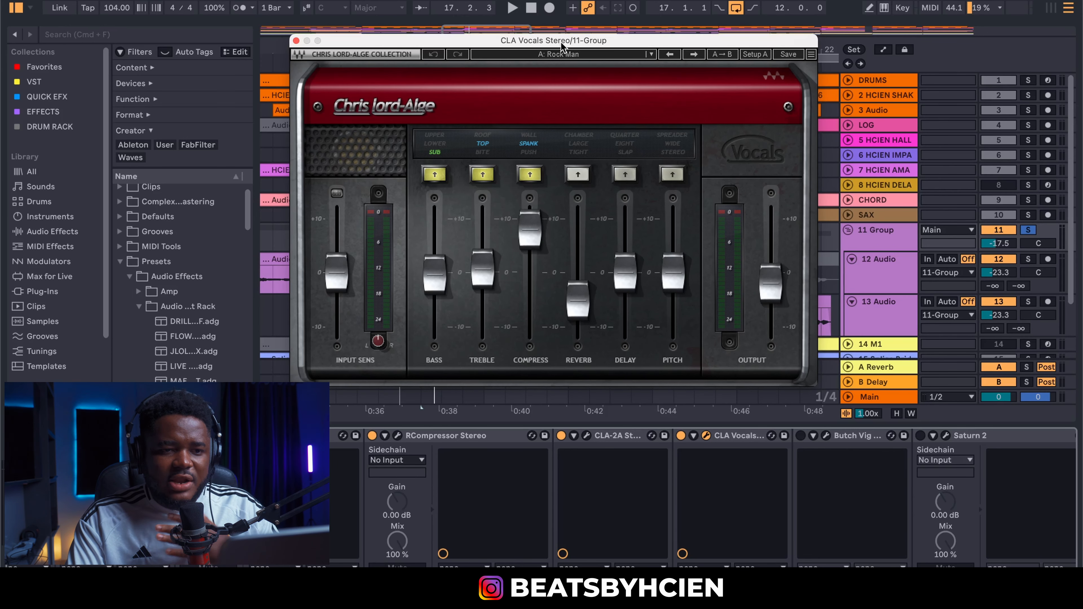
Step: Set the Compress fader of CLA Vocals to 8.0 and close the plugin window
{"action": "left_click", "coordinate": [533, 241]}
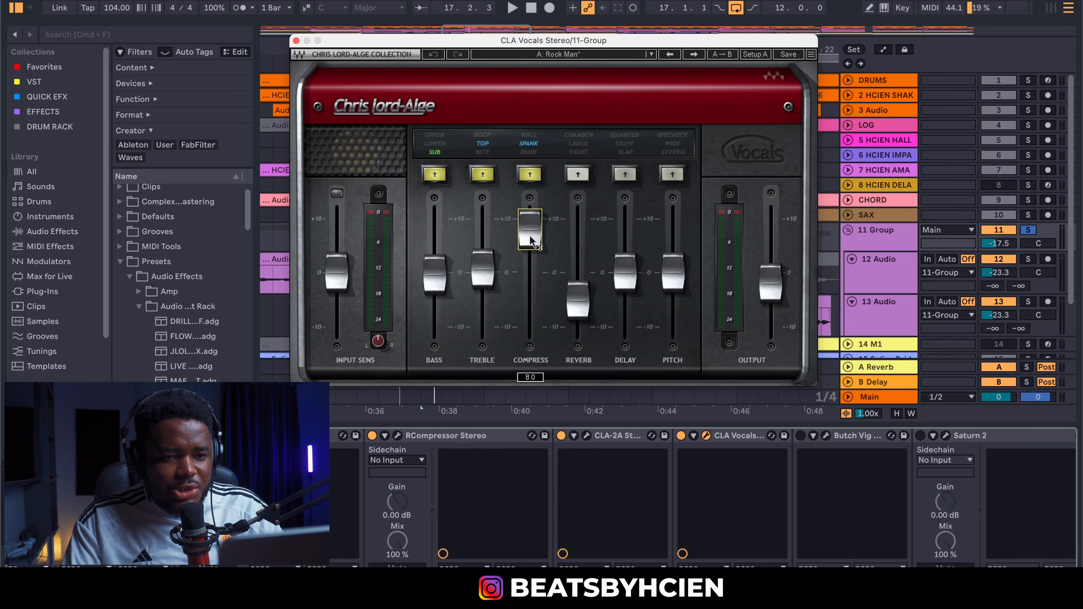
{"action": "left_click_drag", "start_coordinate": [436, 41], "coordinate": [435, 41]}
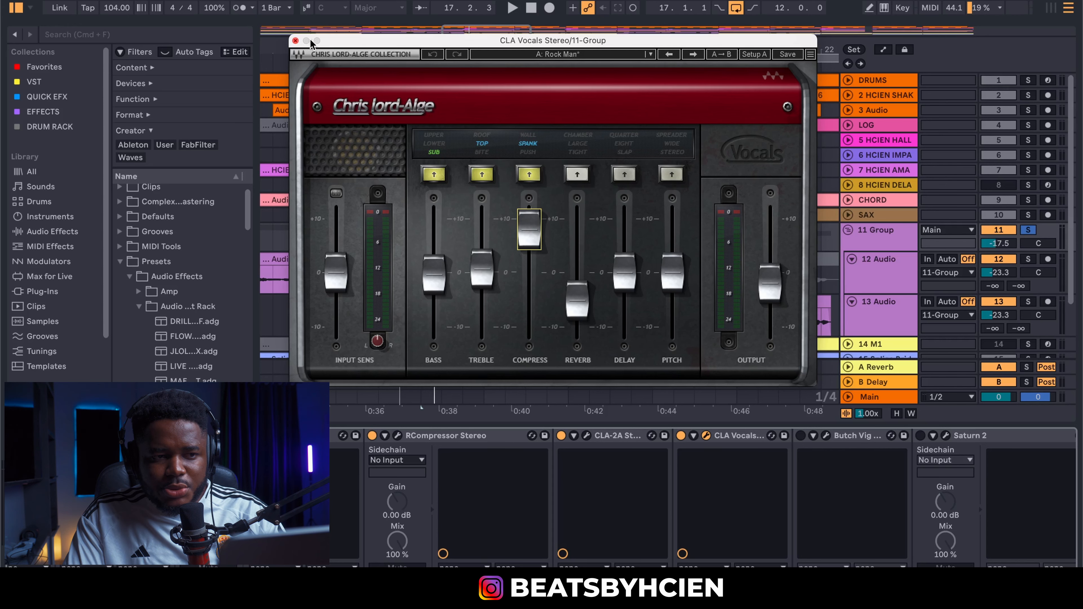
{"action": "left_click", "coordinate": [296, 41]}
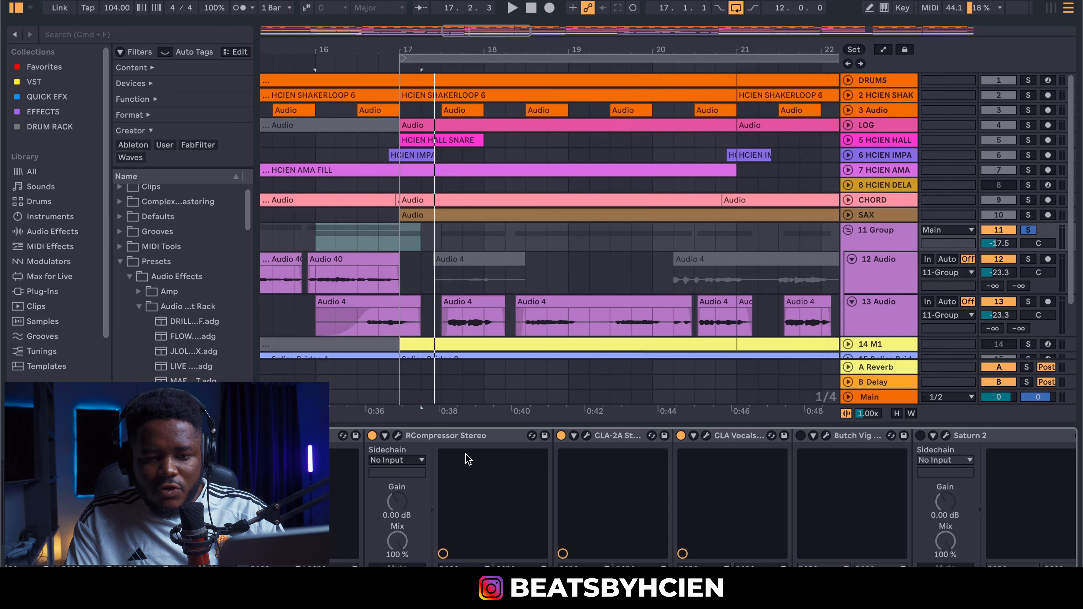
Step: Activate and open Butch Vig Vocals on 11 Group, set its Presence to 1.7 and play the soloed vocals
{"action": "left_click", "coordinate": [800, 435]}
{"action": "left_click", "coordinate": [826, 435]}
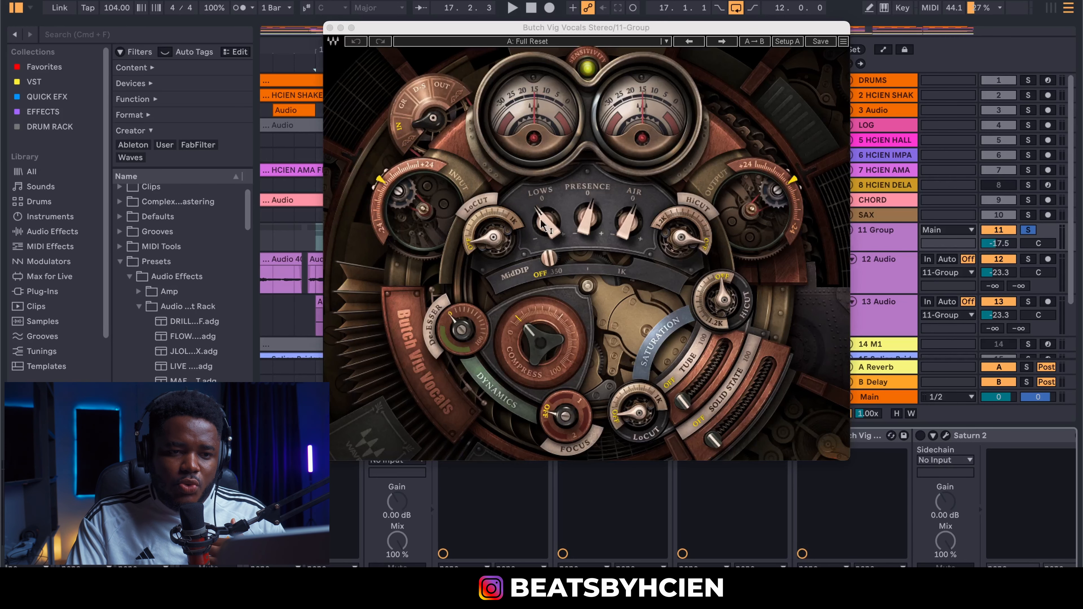
{"action": "left_click_drag", "start_coordinate": [547, 222], "coordinate": [547, 230]}
{"action": "left_click_drag", "start_coordinate": [627, 222], "coordinate": [589, 224]}
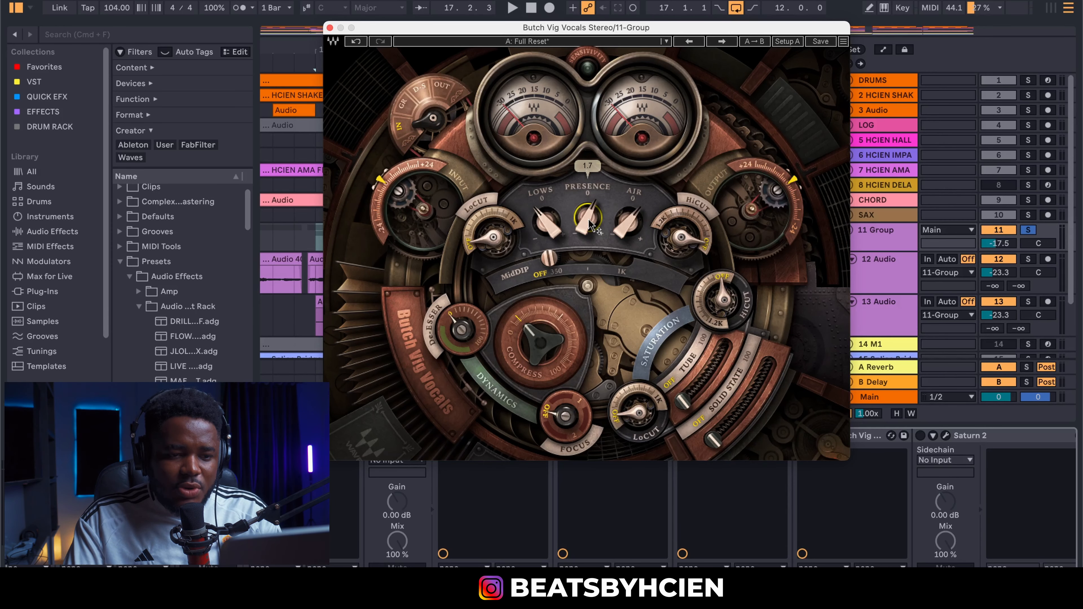
{"action": "key", "text": "space"}
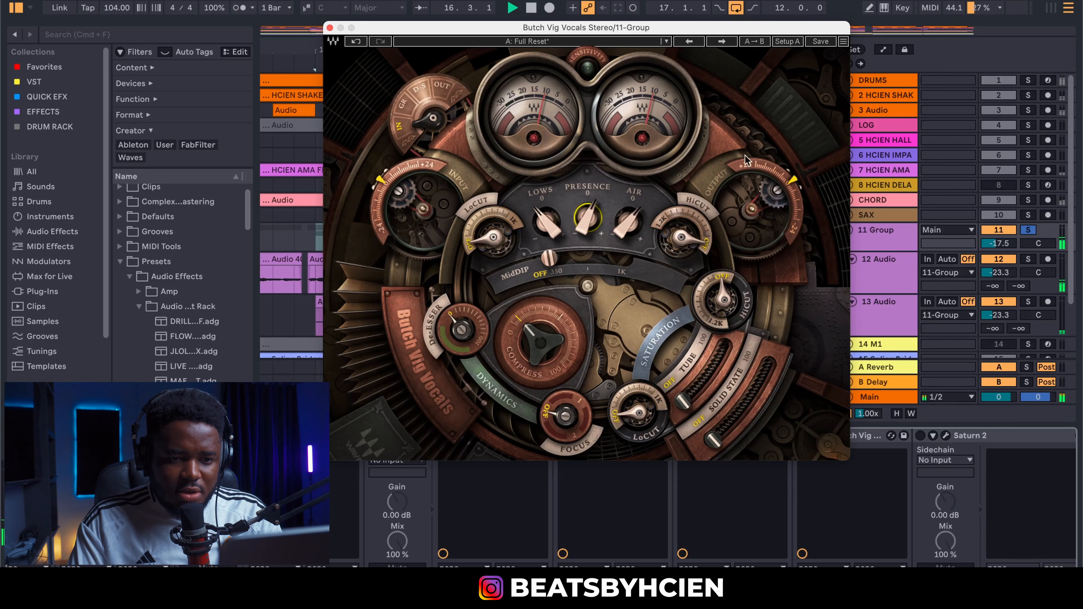
Step: Unsolo 11 Group, uncover the arrangement behind the Butch Vig Vocals window and listen to the vocals within the full mix
{"action": "left_click", "coordinate": [1027, 230]}
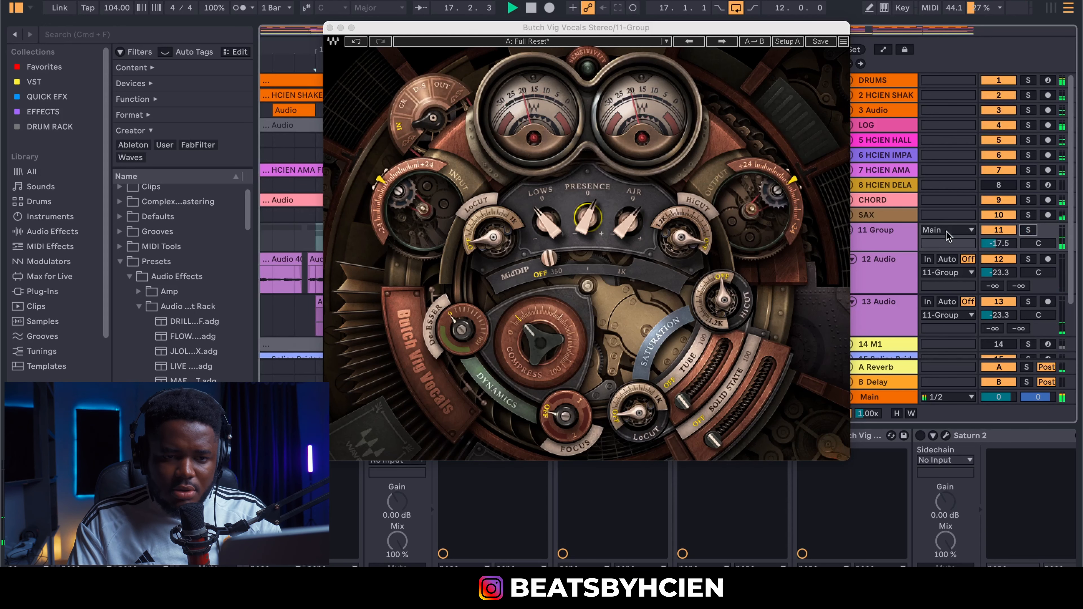
{"action": "left_click_drag", "start_coordinate": [578, 31], "coordinate": [615, 317]}
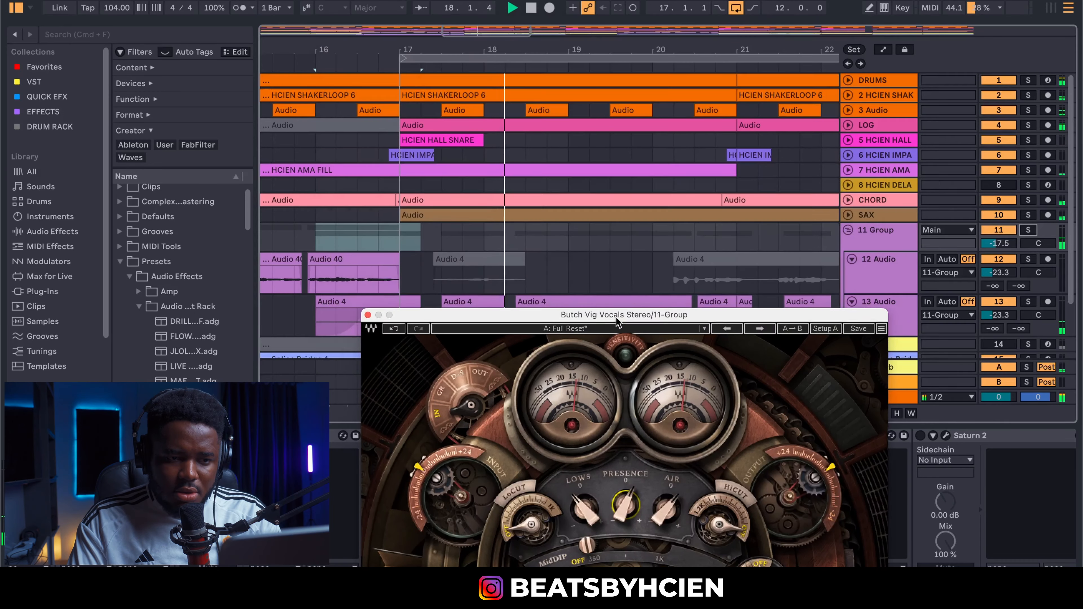
{"action": "scroll", "coordinate": [725, 222], "scroll_direction": "down", "scroll_amount": 3}
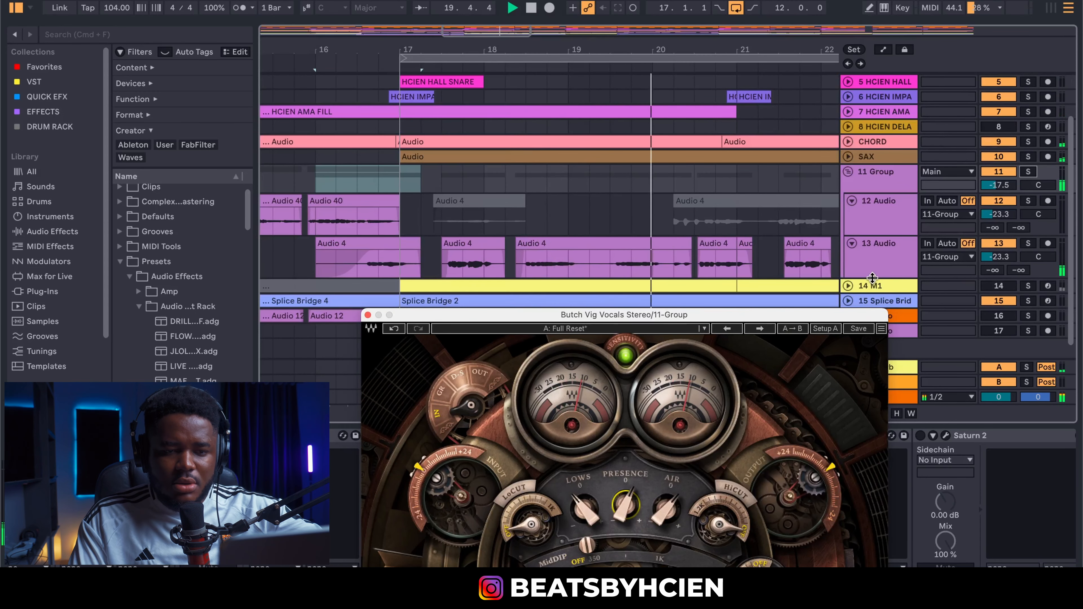
{"action": "left_click_drag", "start_coordinate": [805, 314], "coordinate": [809, 320]}
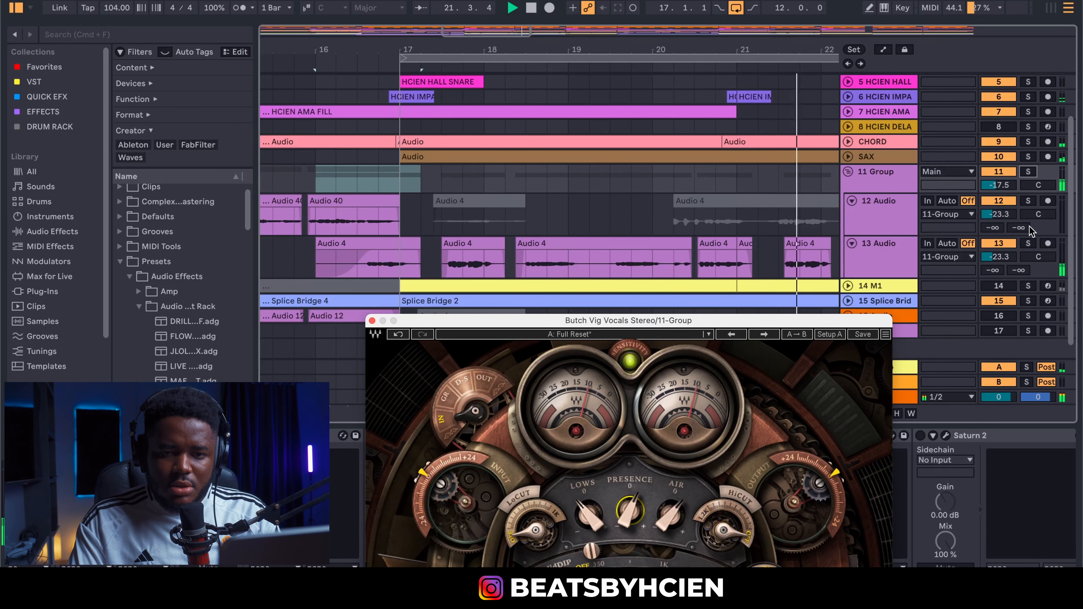
Step: Solo 11 Group together with the DRUMS track, listen to both over a wider view of the arrangement and stop playback
{"action": "left_click", "coordinate": [1028, 172]}
{"action": "scroll", "coordinate": [980, 141], "scroll_direction": "up", "scroll_amount": 3}
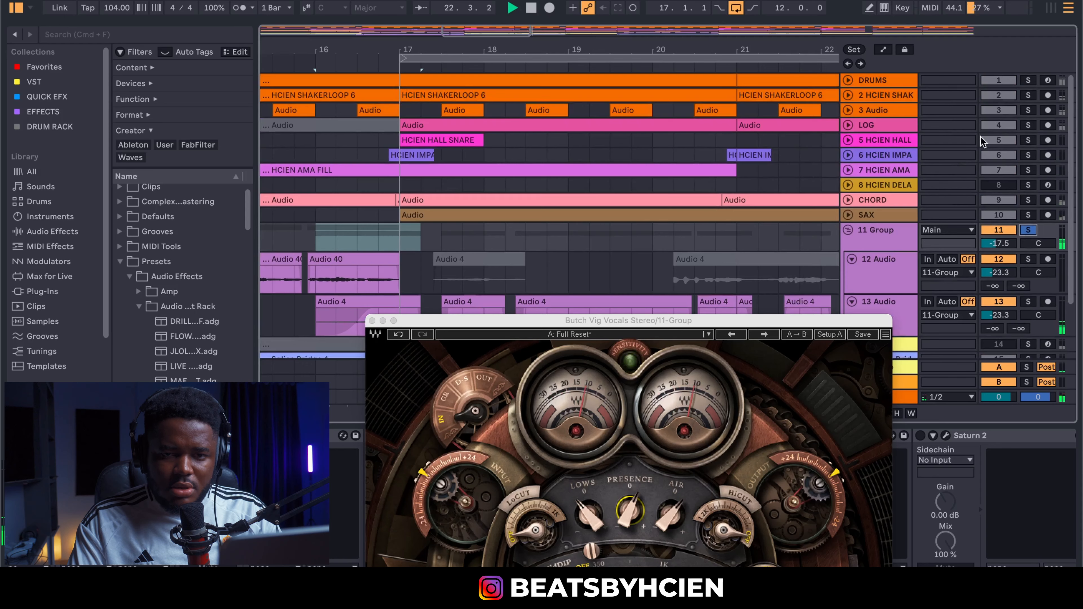
{"action": "left_click", "coordinate": [1028, 80]}
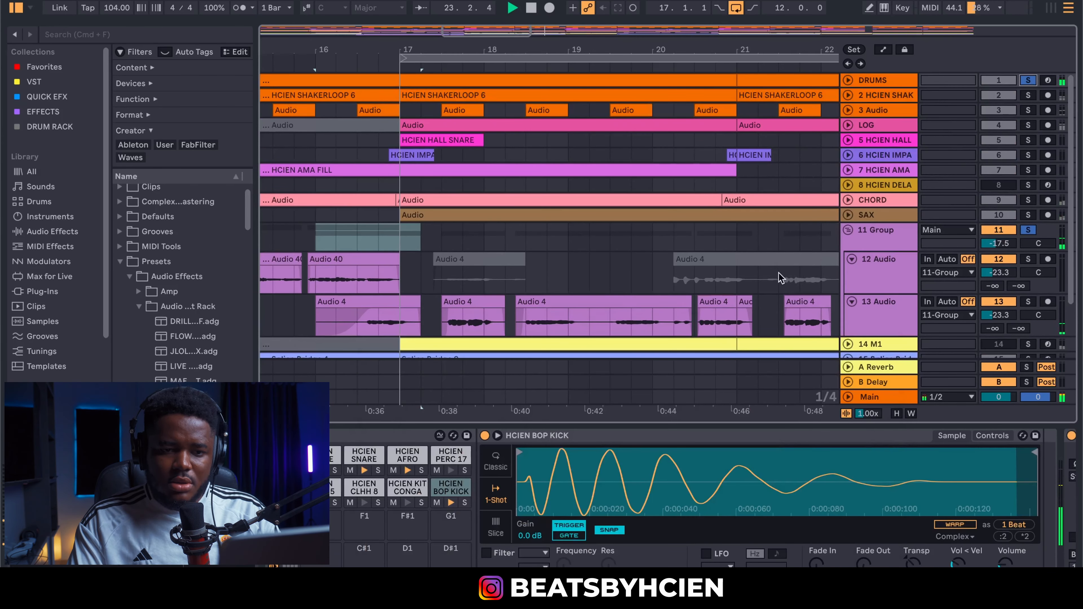
{"action": "left_click_drag", "start_coordinate": [713, 53], "coordinate": [568, 18]}
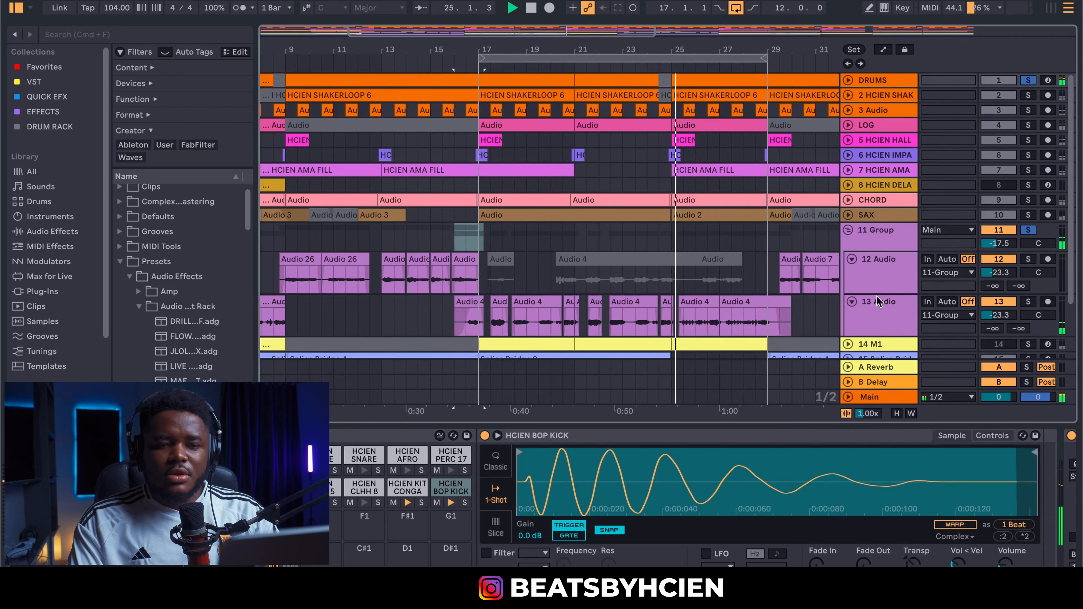
{"action": "key", "text": "space"}
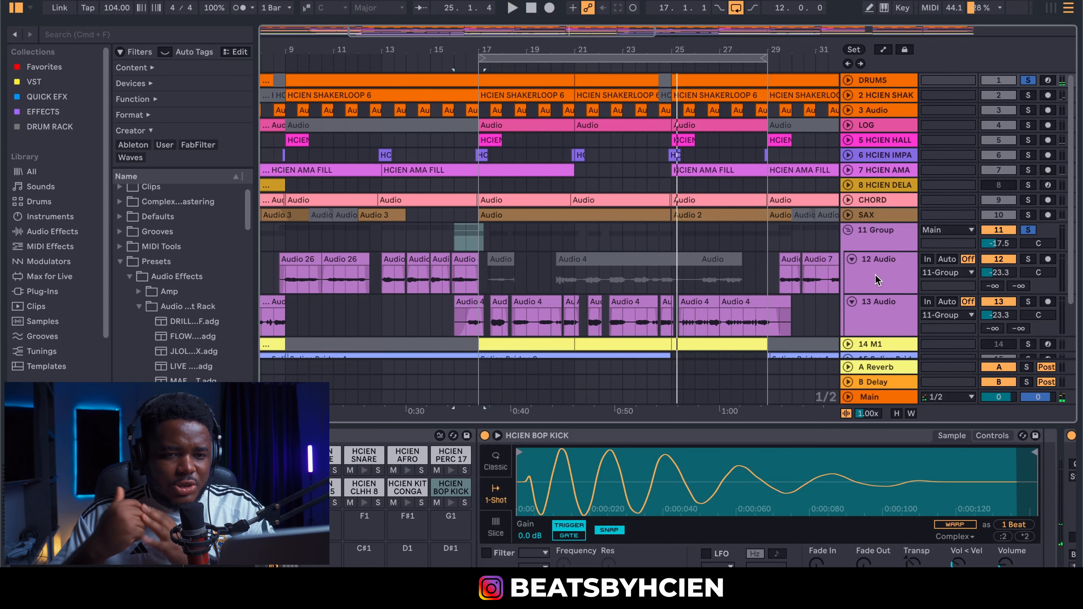
Step: Show the device chain of 11 Group, review the Butch Vig Vocals settings and close its window and the Pro-Q 3 window
{"action": "left_click", "coordinate": [871, 232]}
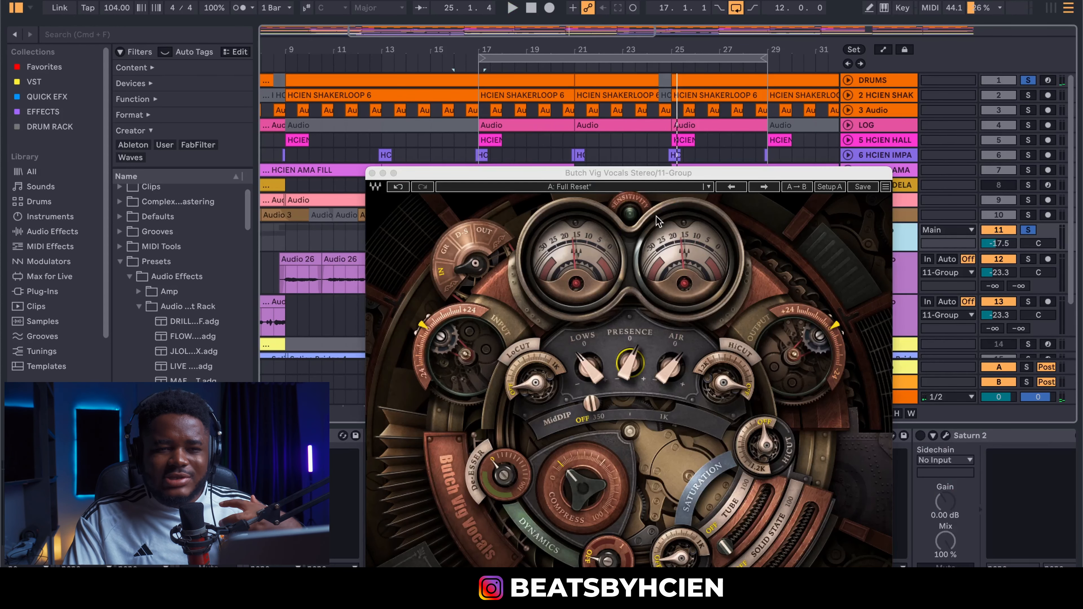
{"action": "left_click_drag", "start_coordinate": [651, 174], "coordinate": [619, 91]}
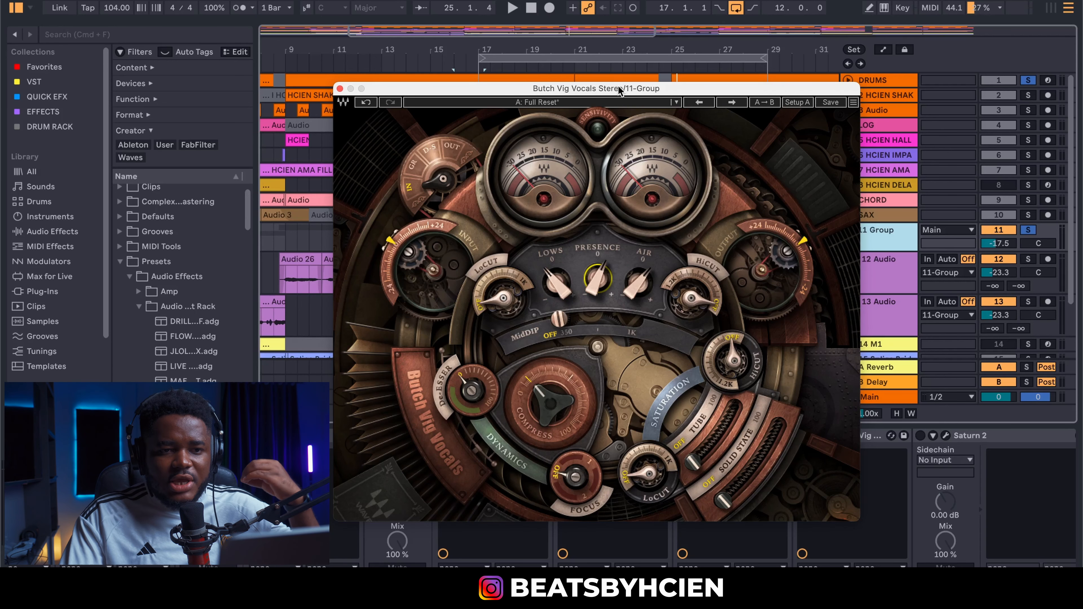
{"action": "left_click_drag", "start_coordinate": [619, 90], "coordinate": [618, 61]}
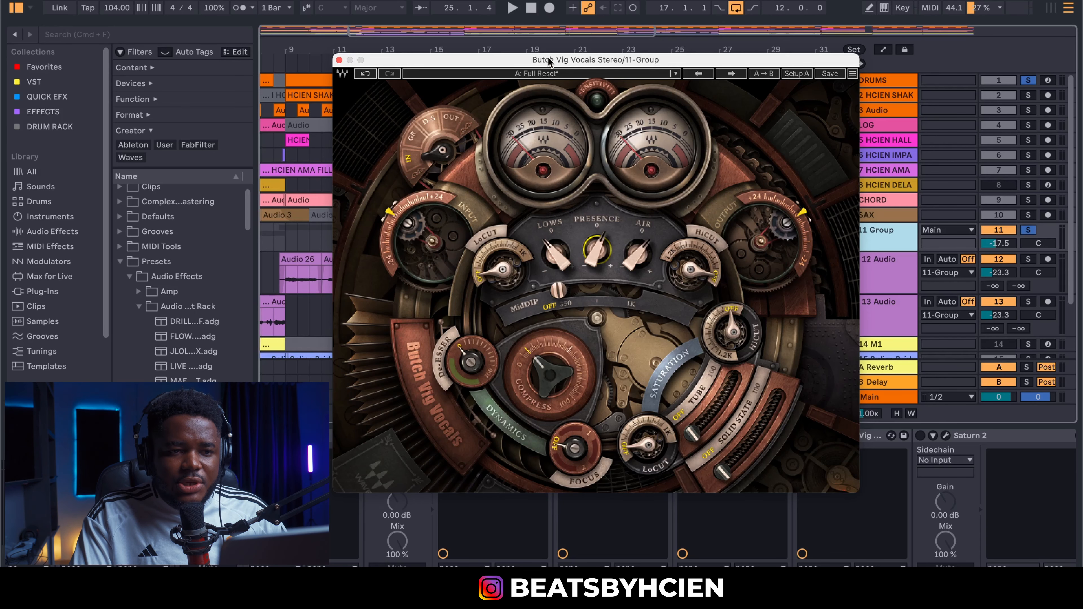
{"action": "left_click_drag", "start_coordinate": [551, 63], "coordinate": [550, 34]}
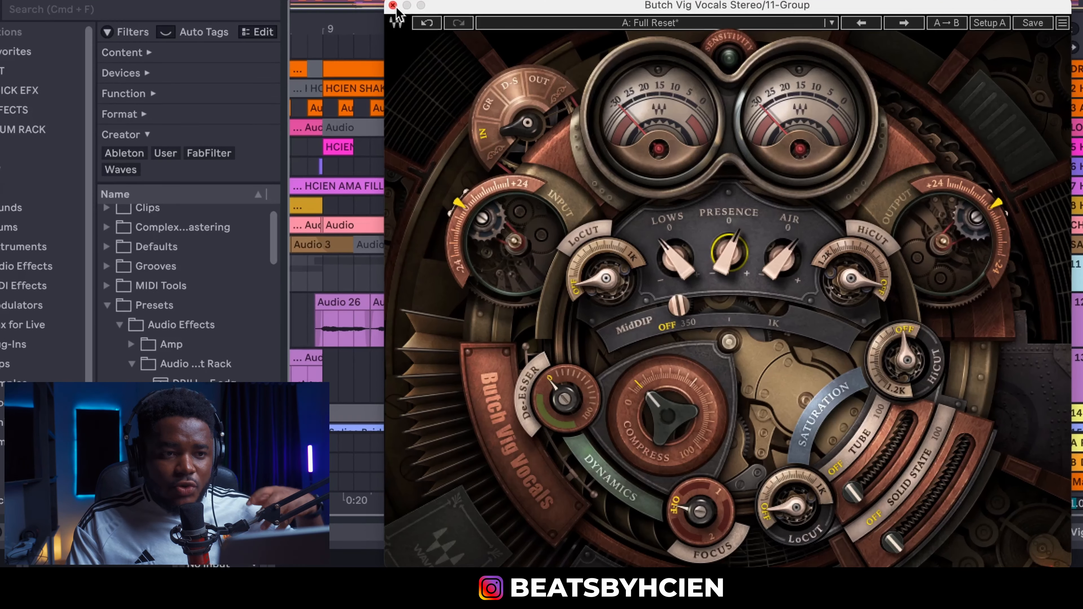
{"action": "left_click", "coordinate": [392, 5]}
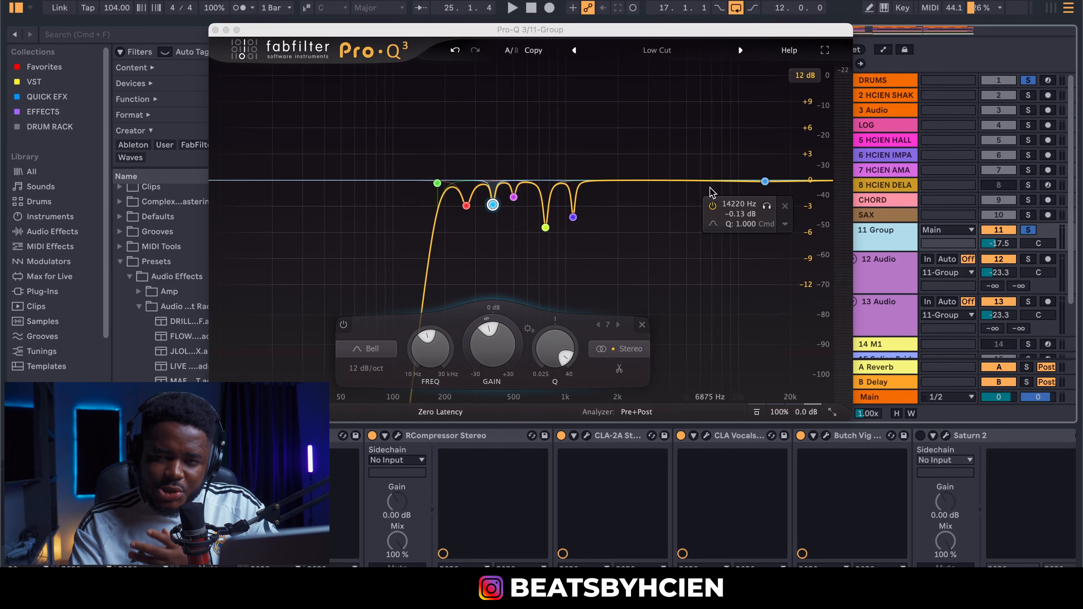
{"action": "left_click", "coordinate": [215, 30]}
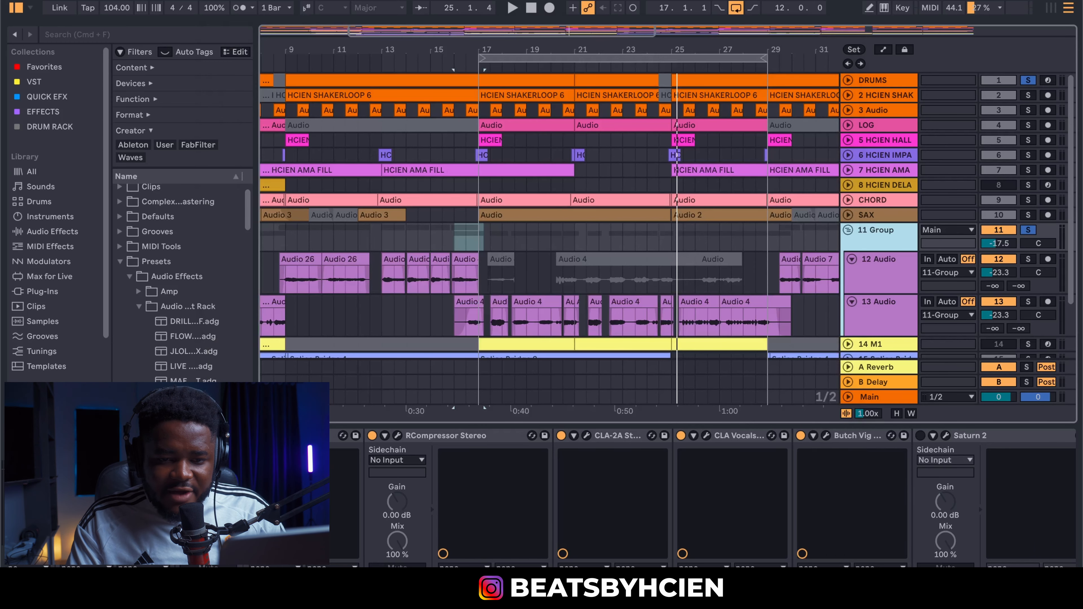
Step: Activate Saturn 2 on 11 Group, open its window, browse the Color presets and close the window
{"action": "scroll", "coordinate": [703, 494], "scroll_direction": "right", "scroll_amount": 5}
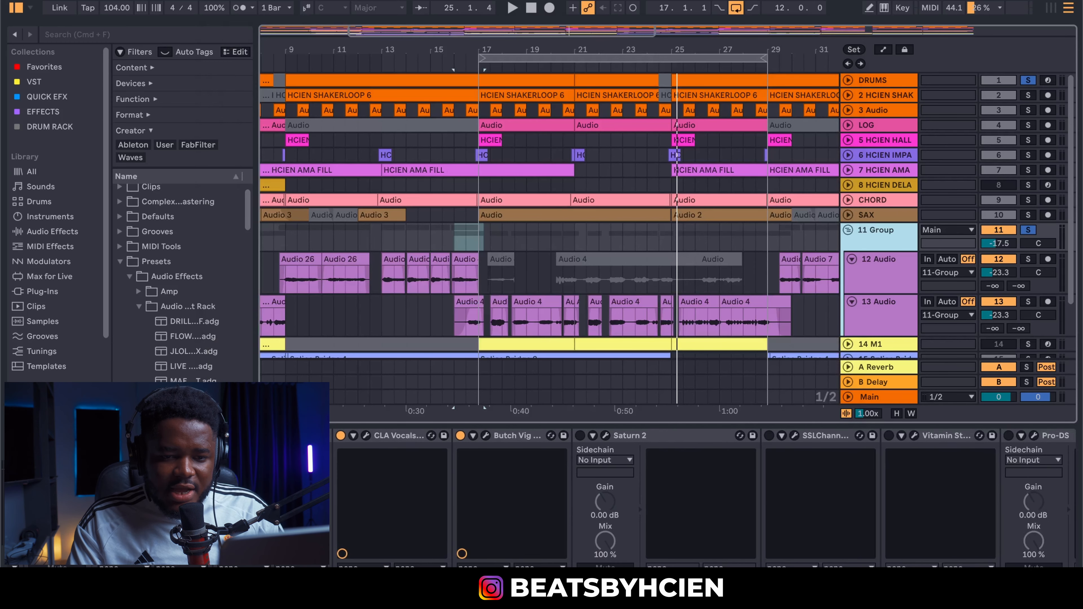
{"action": "left_click", "coordinate": [579, 435]}
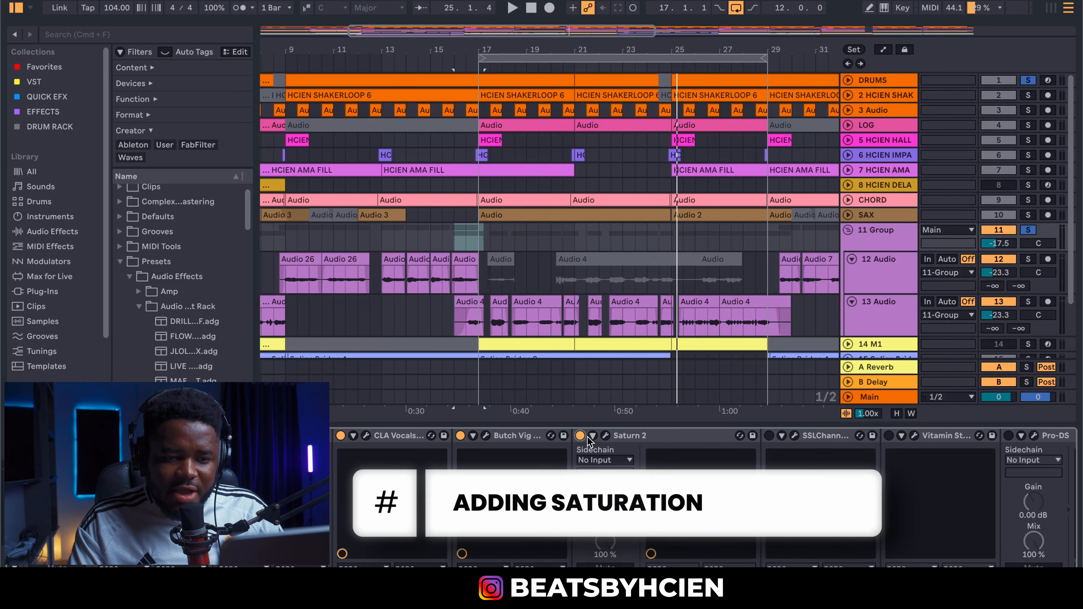
{"action": "left_click", "coordinate": [605, 435]}
{"action": "left_click_drag", "start_coordinate": [503, 3], "coordinate": [693, 2]}
{"action": "left_click", "coordinate": [695, 21]}
{"action": "mouse_move", "coordinate": [684, 43]}
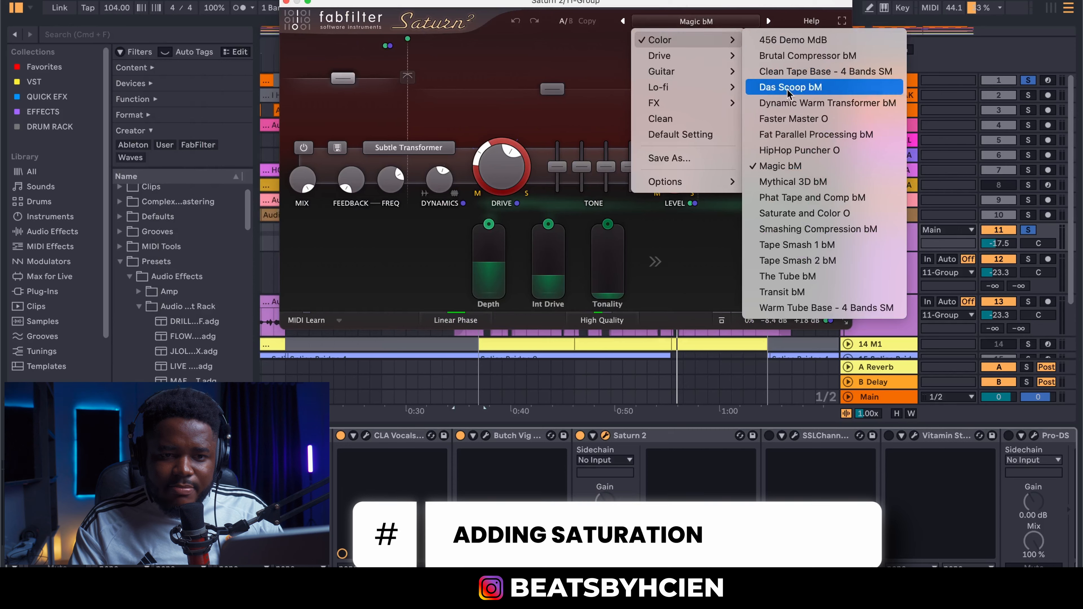
{"action": "left_click", "coordinate": [632, 2]}
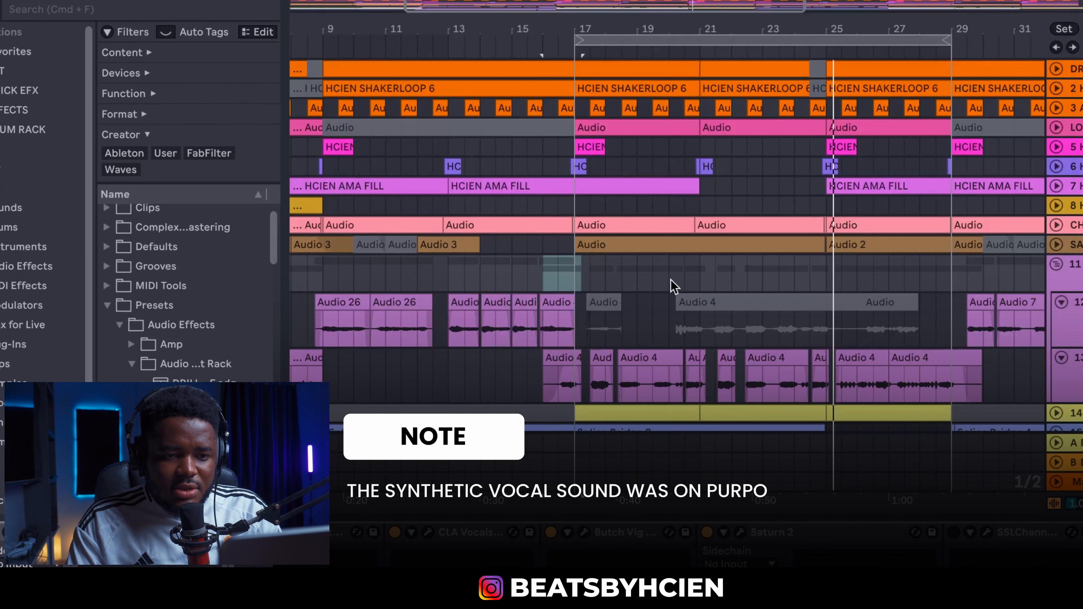
Step: Play the soloed vocals and drums from just after bar 17 to hear the saturation
{"action": "key", "text": "space"}
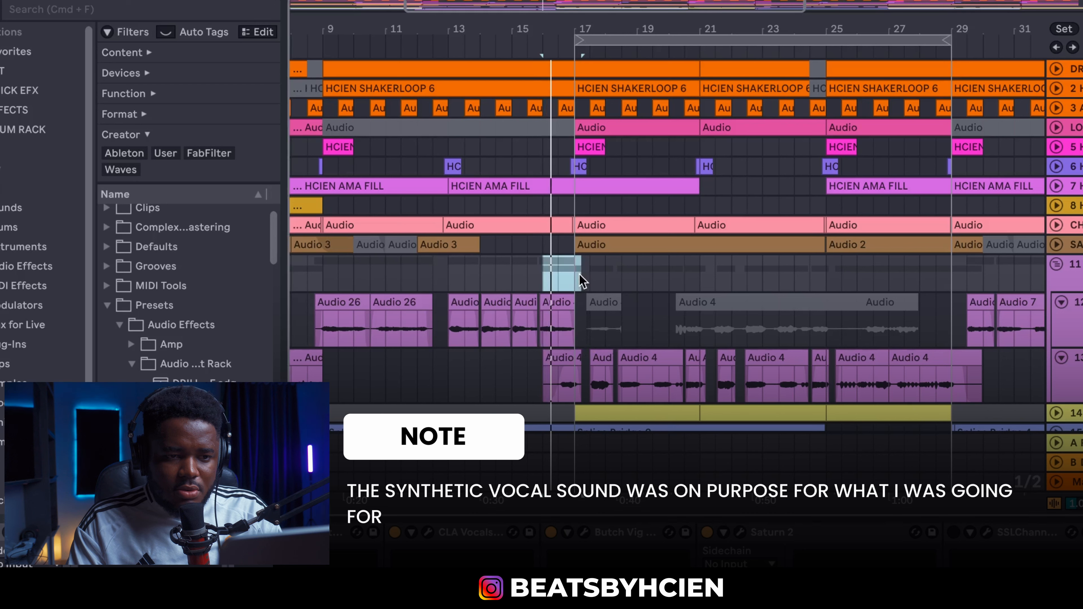
{"action": "left_click", "coordinate": [590, 277]}
{"action": "key", "text": "space"}
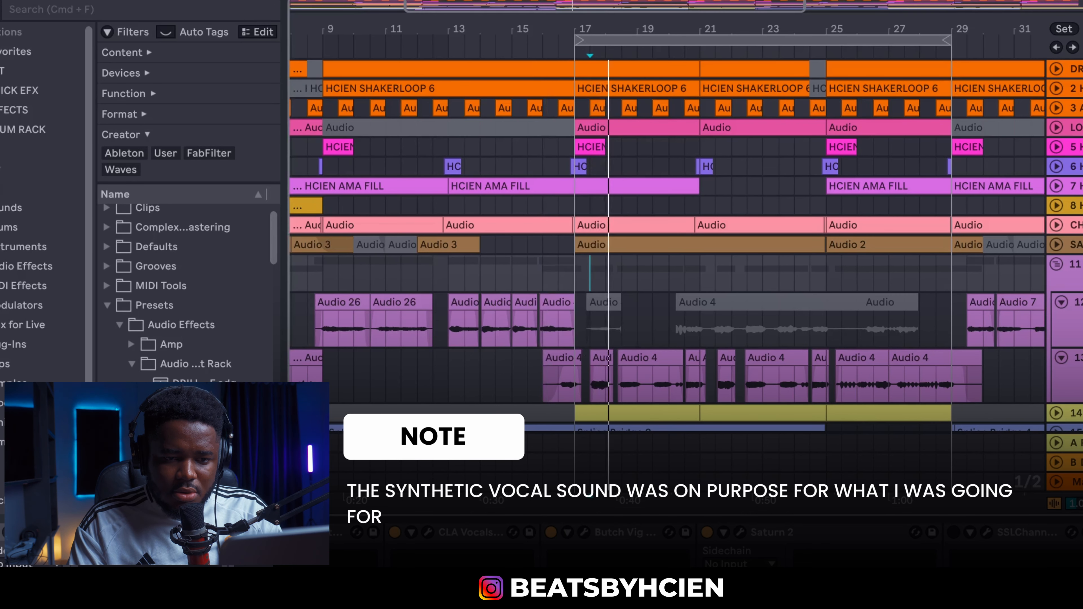
Step: Activate SSLChannel on 11 Group, check its window, close it and play the soloed tracks
{"action": "scroll", "coordinate": [997, 545], "scroll_direction": "right", "scroll_amount": 6}
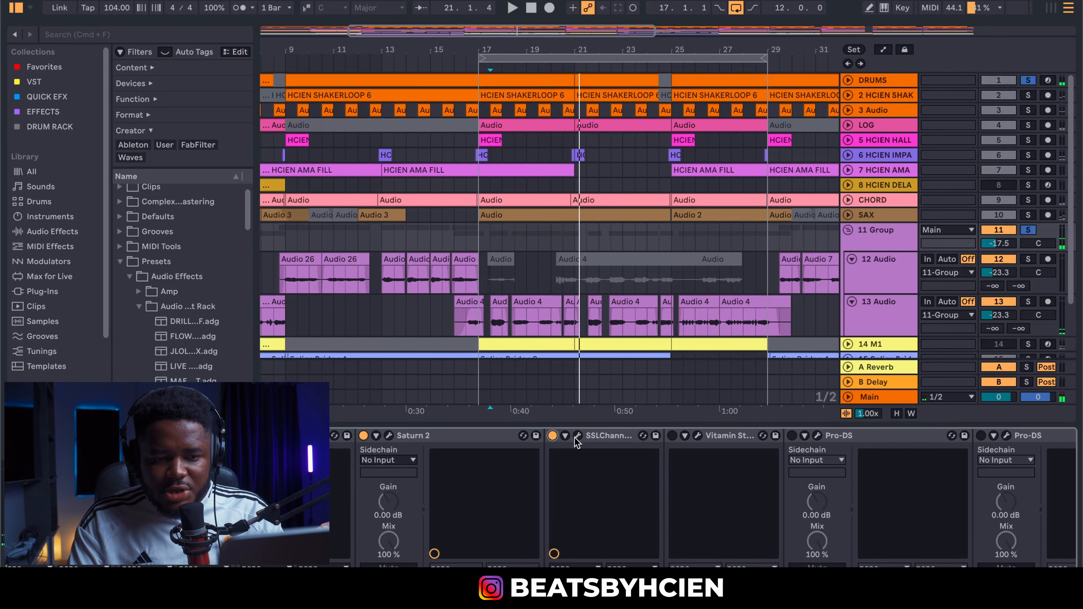
{"action": "left_click", "coordinate": [677, 511]}
{"action": "left_click_drag", "start_coordinate": [292, 4], "coordinate": [569, 30]}
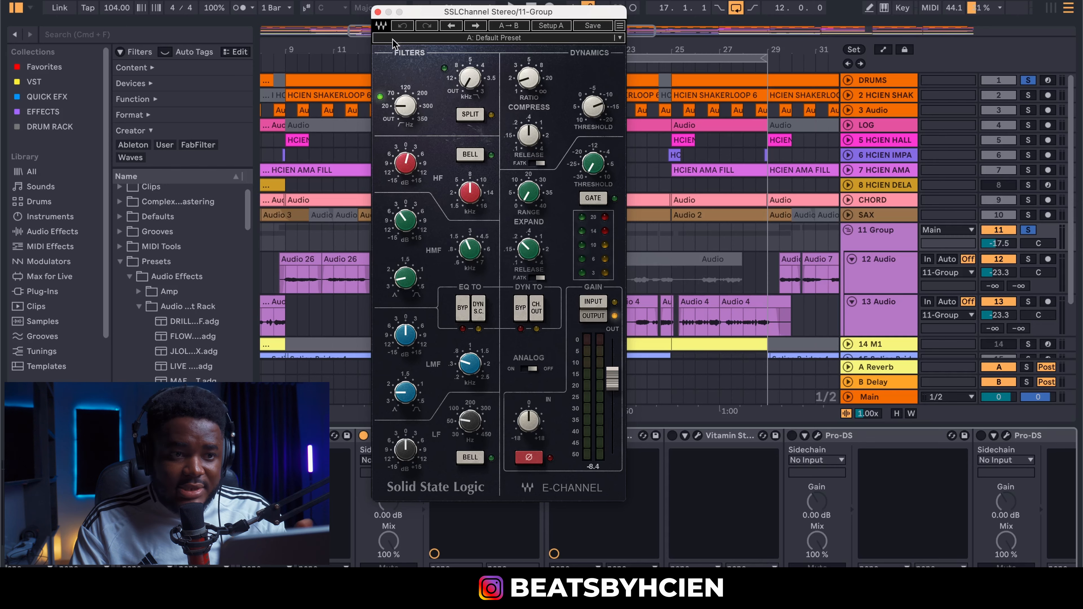
{"action": "left_click", "coordinate": [377, 12]}
{"action": "key", "text": "space"}
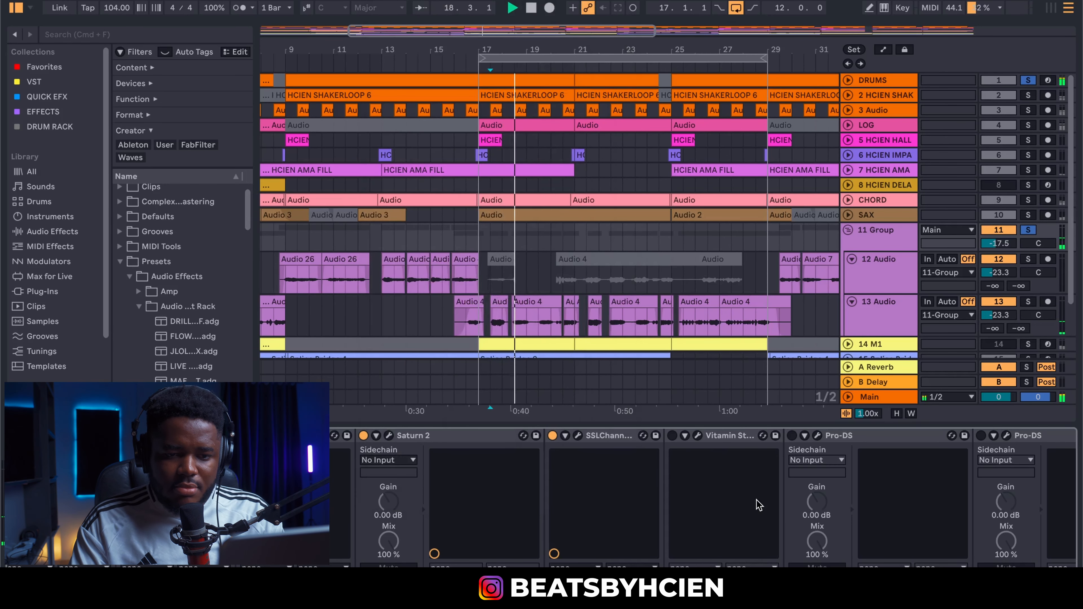
Step: Delete the Vitamin Stereo device from the 11 Group chain and activate both Pro-DS devices
{"action": "left_click", "coordinate": [725, 440]}
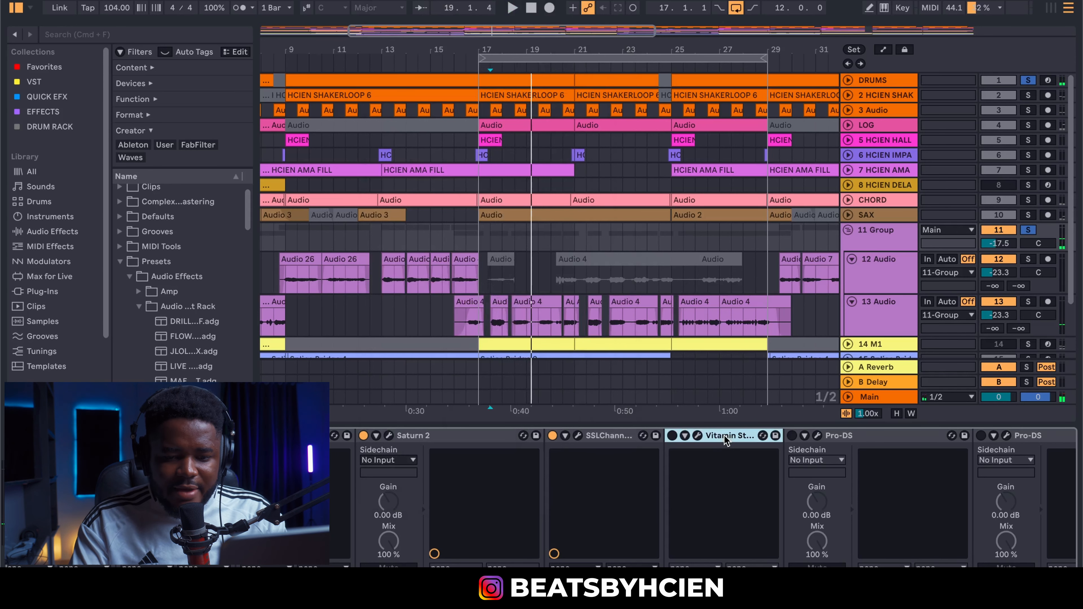
{"action": "key", "text": "Delete"}
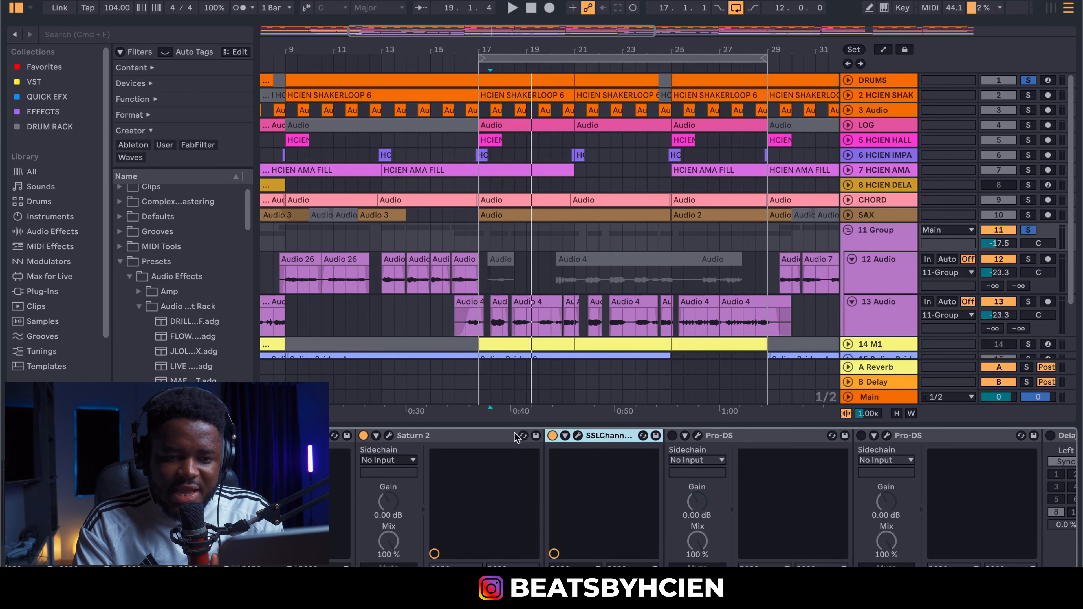
{"action": "left_click", "coordinate": [672, 436]}
{"action": "left_click", "coordinate": [860, 435]}
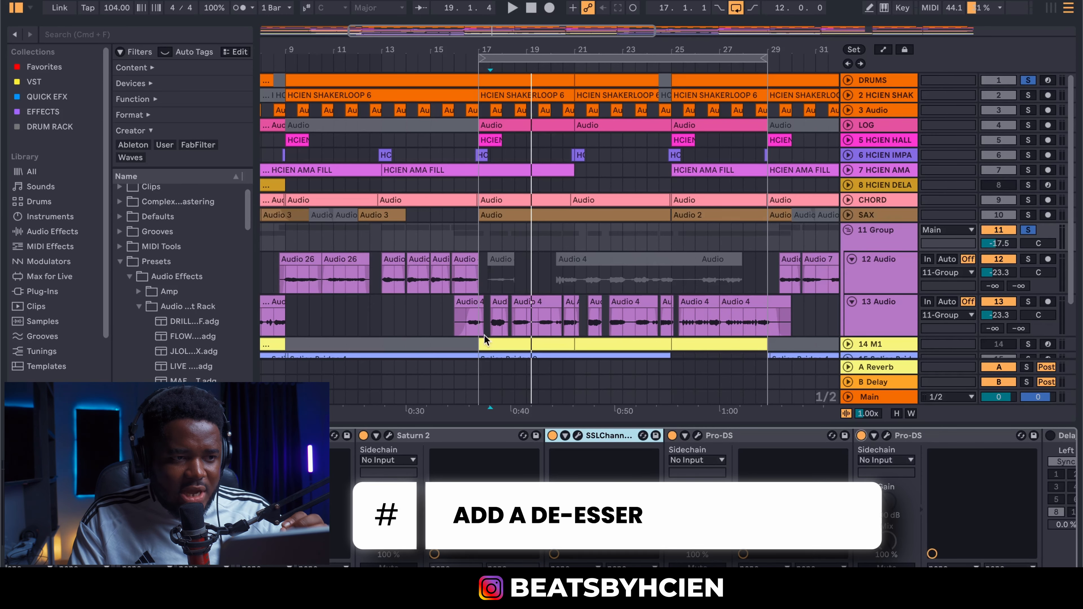
Step: Insert DeEsser Stereo from the EFFECTS collection after SSLChannel on 11 Group and deactivate both Pro-DS devices
{"action": "left_click", "coordinate": [42, 111]}
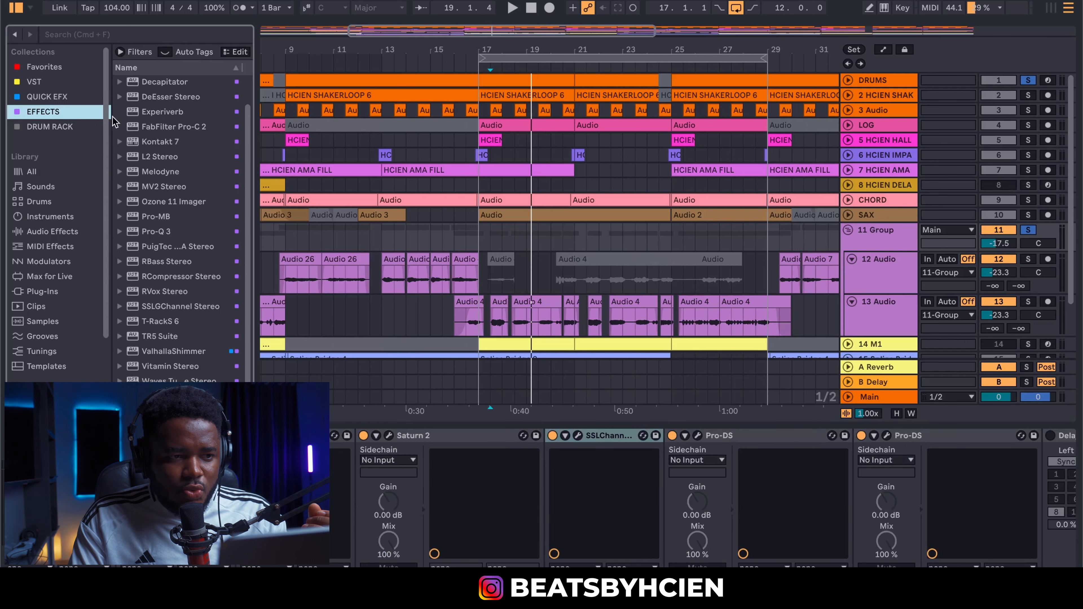
{"action": "left_click_drag", "start_coordinate": [166, 103], "coordinate": [744, 439]}
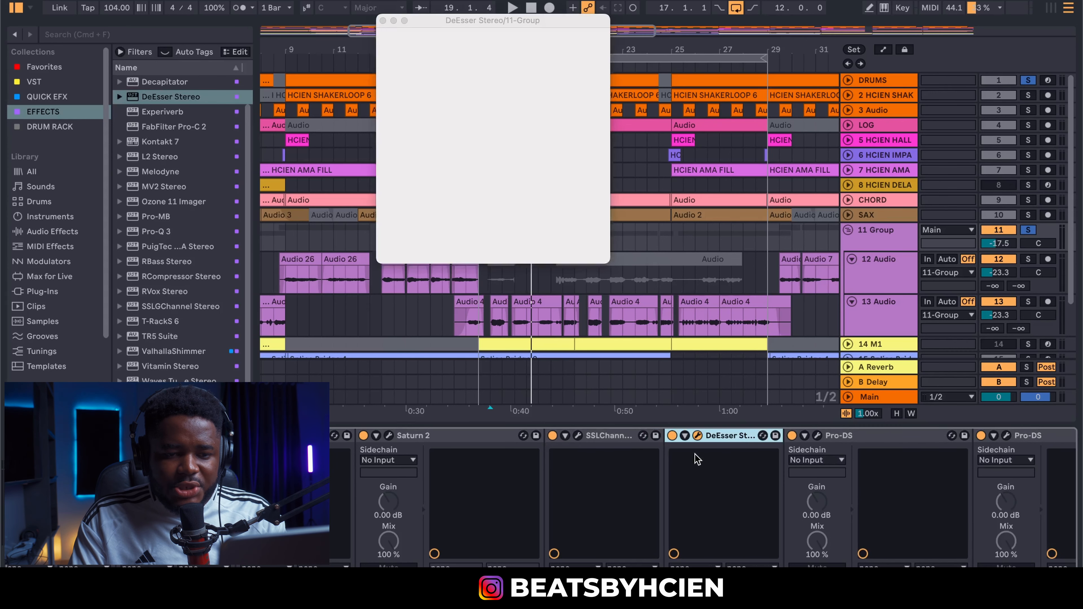
{"action": "left_click", "coordinate": [792, 435]}
{"action": "left_click", "coordinate": [980, 435]}
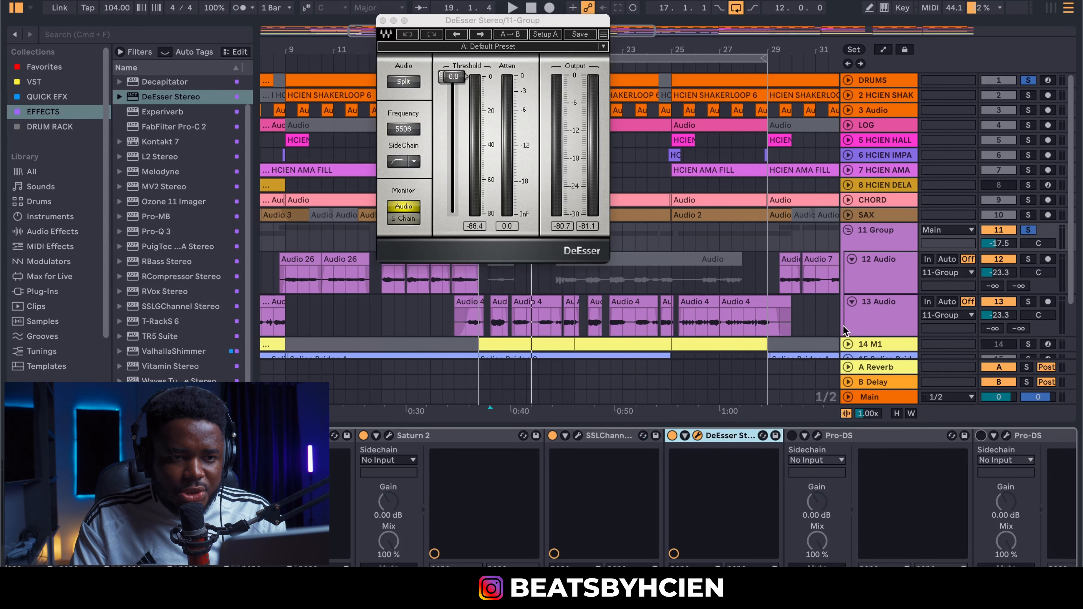
Step: Lower the DeEsser threshold to -30.8 while the vocals play, stop playback and close the plugin window
{"action": "left_click_drag", "start_coordinate": [570, 21], "coordinate": [806, 31]}
{"action": "key", "text": "space"}
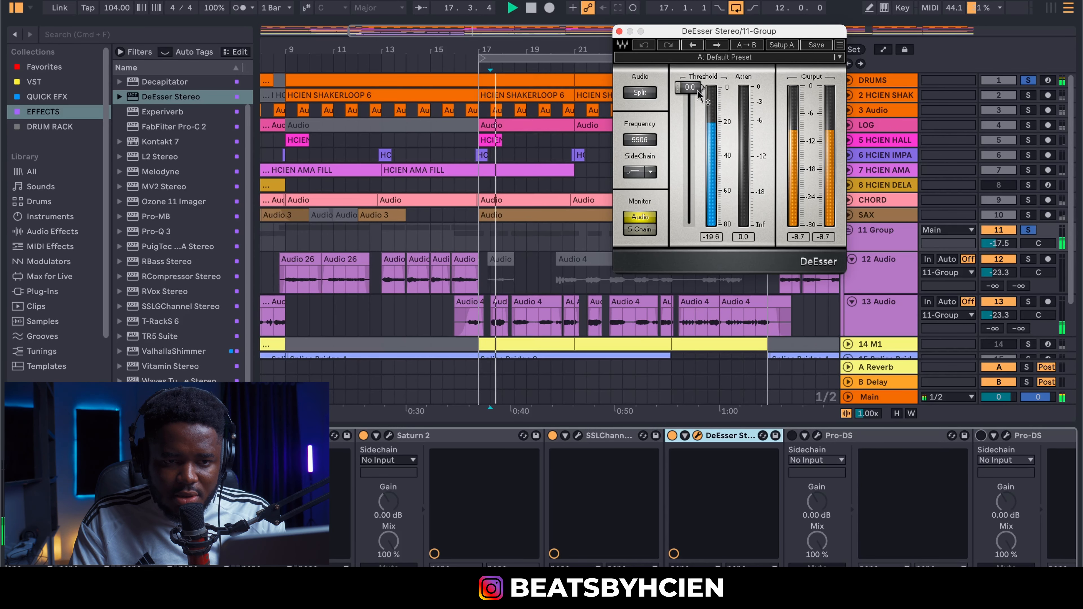
{"action": "left_click_drag", "start_coordinate": [690, 87], "coordinate": [689, 132]}
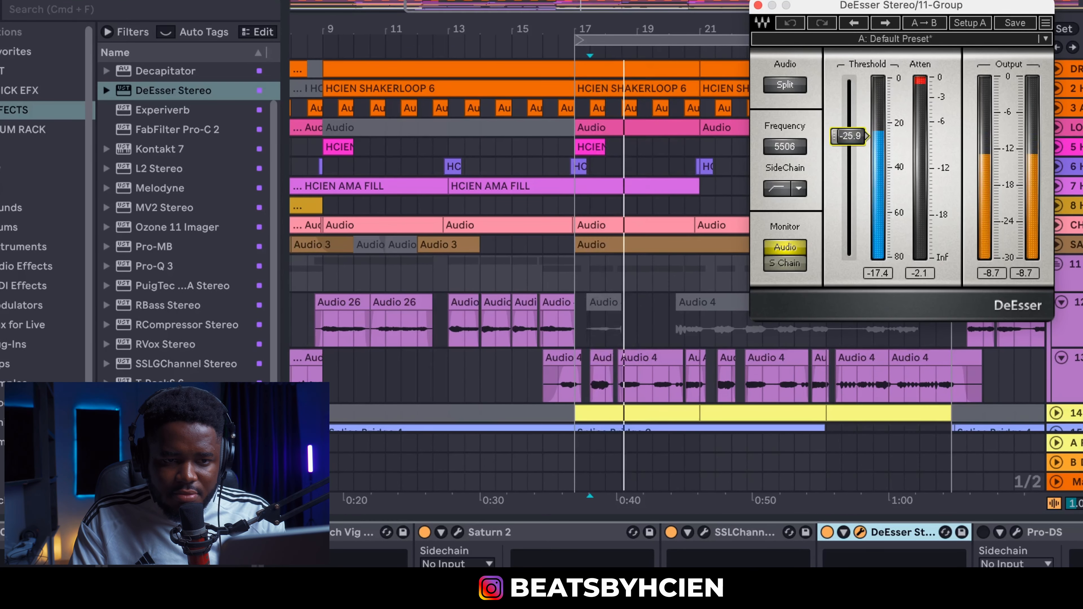
{"action": "left_click_drag", "start_coordinate": [849, 136], "coordinate": [849, 146]}
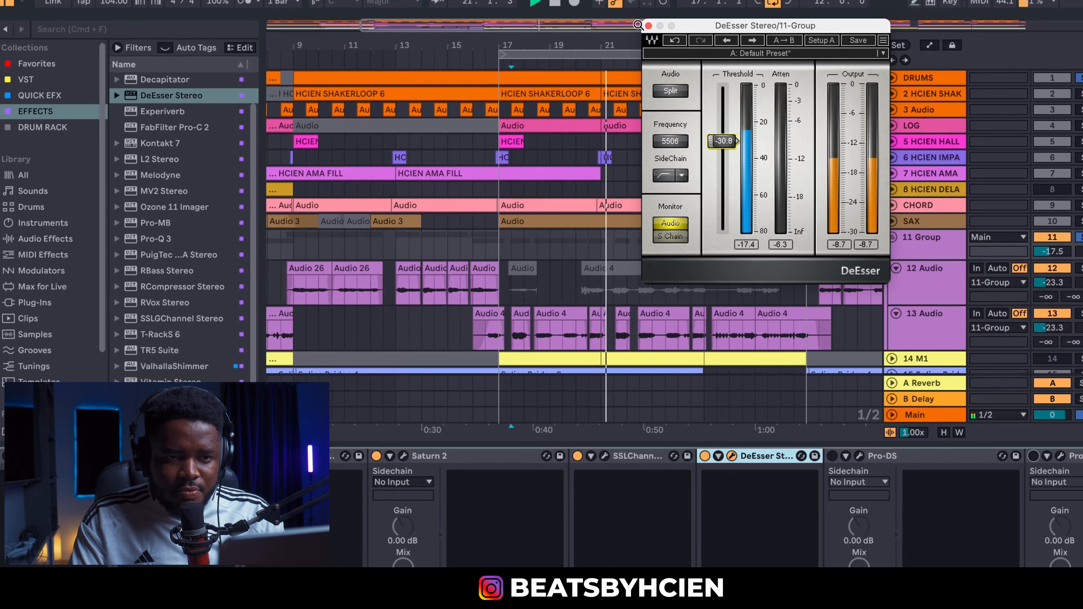
{"action": "key", "text": "space"}
{"action": "left_click", "coordinate": [618, 31]}
Step: Activate the Delay device on 11 Group and play the soloed tracks briefly
{"action": "left_click_drag", "start_coordinate": [643, 60], "coordinate": [551, 47]}
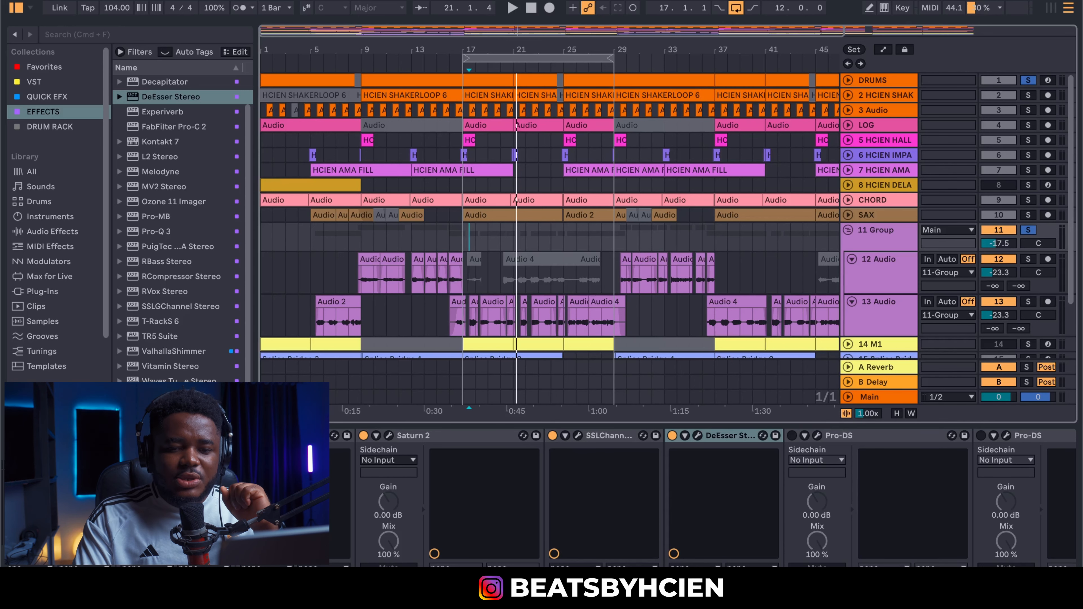
{"action": "scroll", "coordinate": [728, 498], "scroll_direction": "right", "scroll_amount": 5}
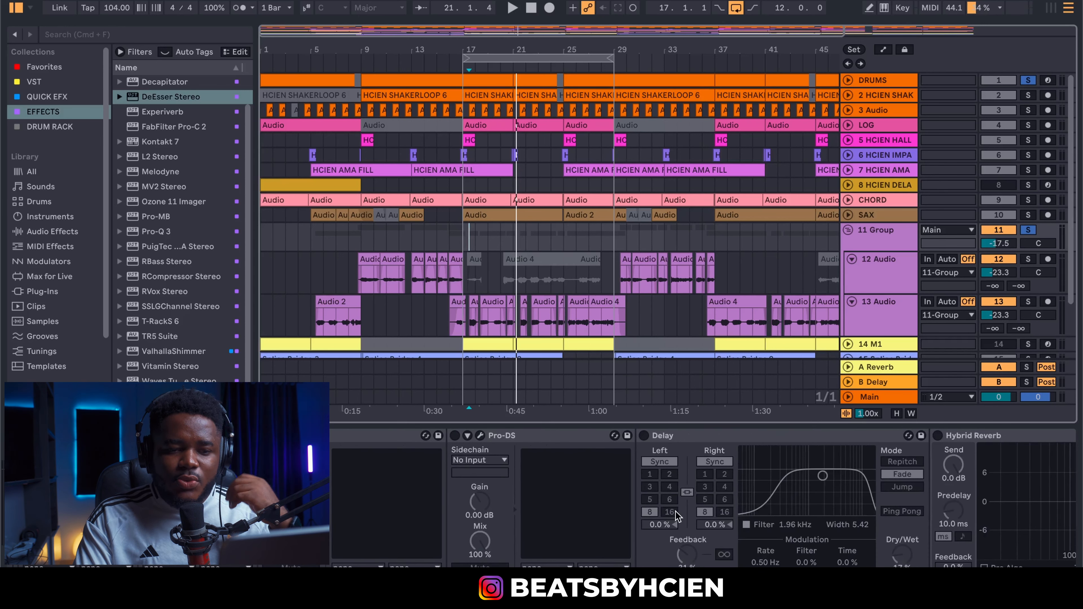
{"action": "left_click", "coordinate": [643, 435]}
{"action": "key", "text": "space"}
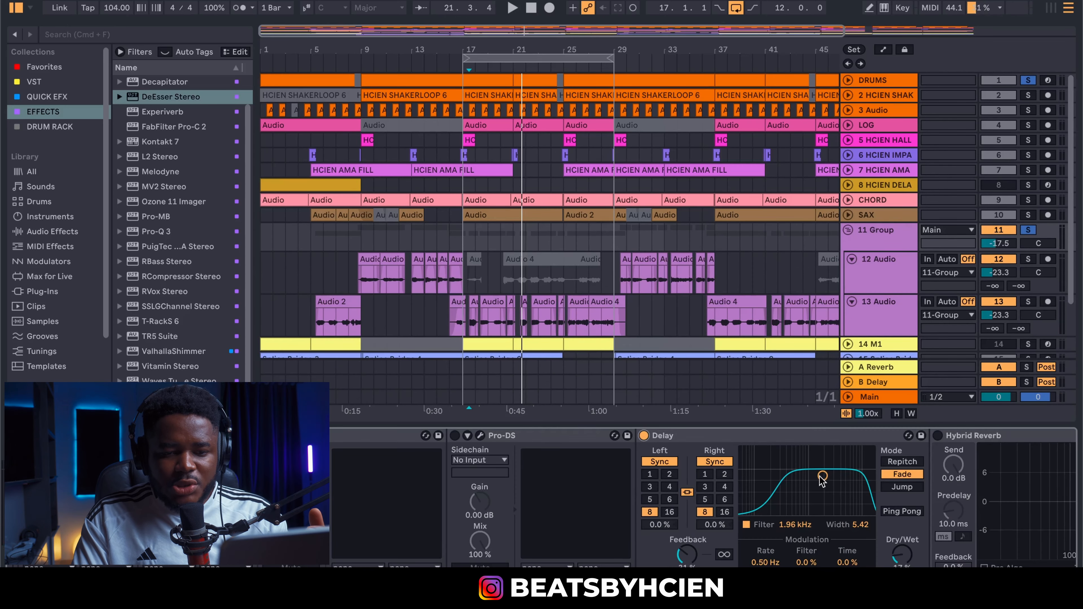
Step: Narrow the Delay filter to 1.14 kHz with width 3.41 and set its feedback to 29 % while listening to the vocals
{"action": "left_click_drag", "start_coordinate": [822, 475], "coordinate": [810, 490]}
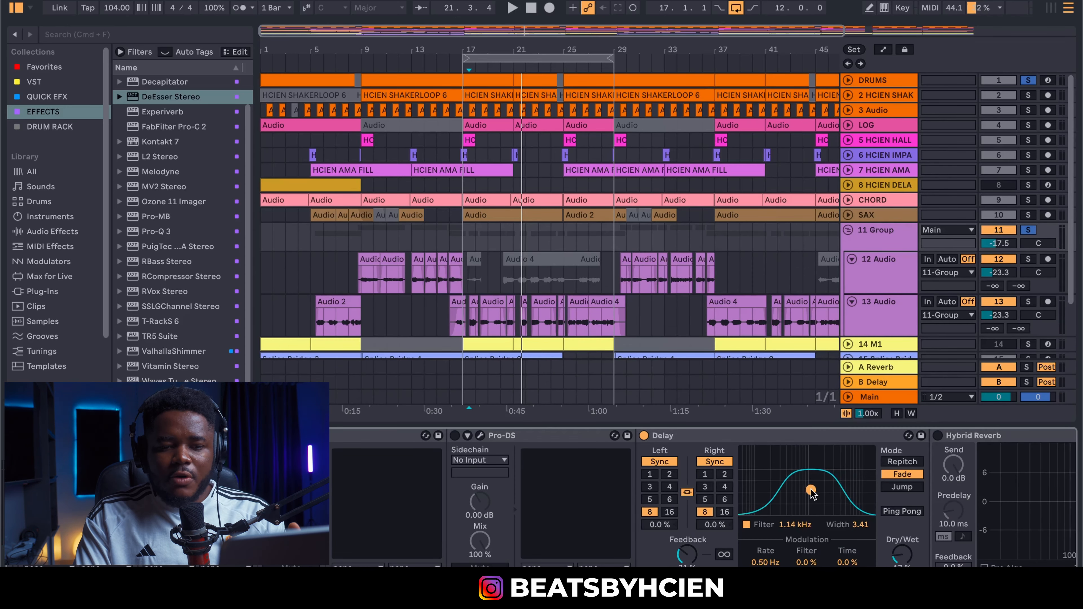
{"action": "left_click", "coordinate": [778, 438]}
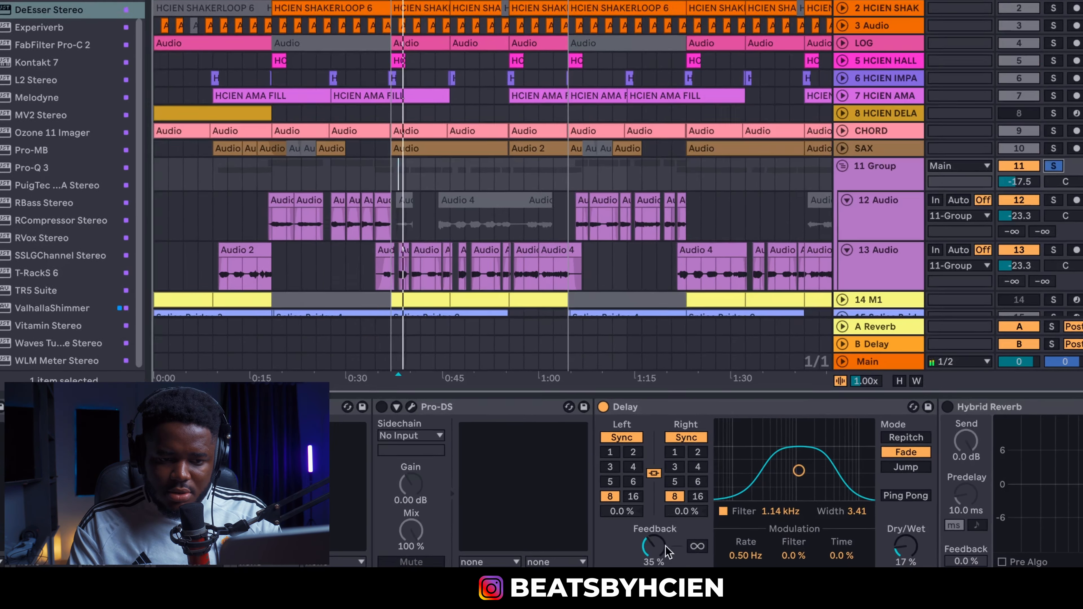
{"action": "left_click_drag", "start_coordinate": [684, 554], "coordinate": [684, 543]}
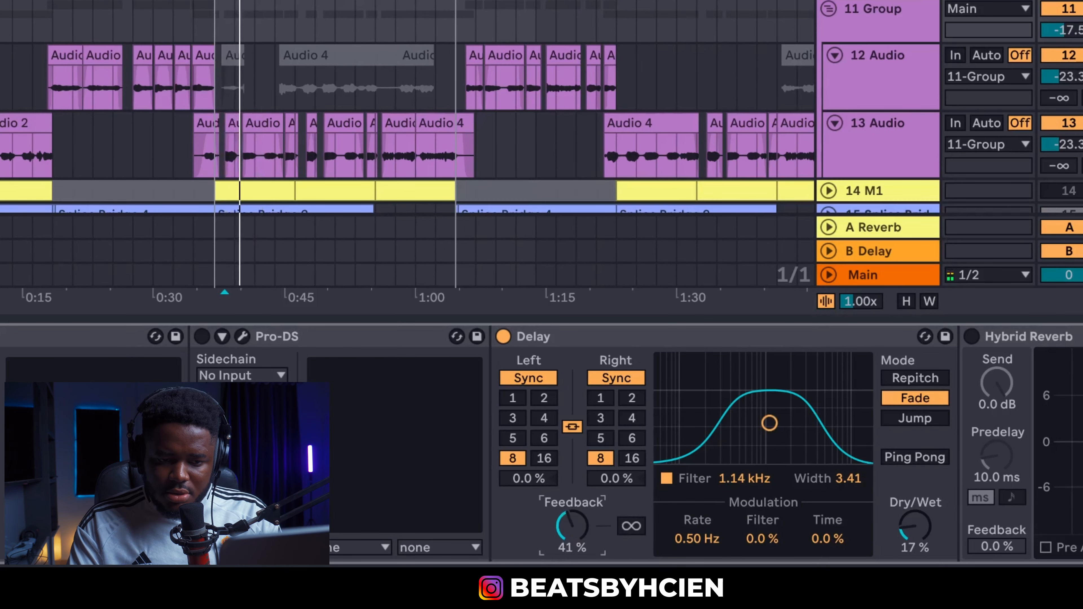
{"action": "left_click_drag", "start_coordinate": [572, 526], "coordinate": [582, 536]}
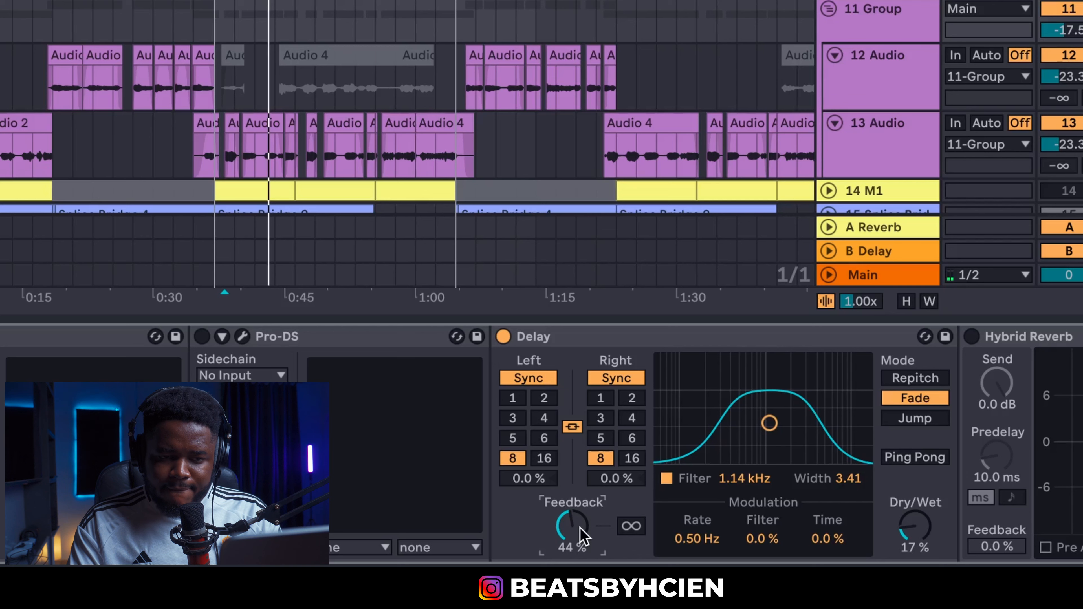
{"action": "mouse_move", "coordinate": [573, 525]}
{"action": "left_mouse_down"}
{"action": "mouse_move", "coordinate": [572, 554]}
{"action": "mouse_move", "coordinate": [571, 531]}
{"action": "left_mouse_up"}
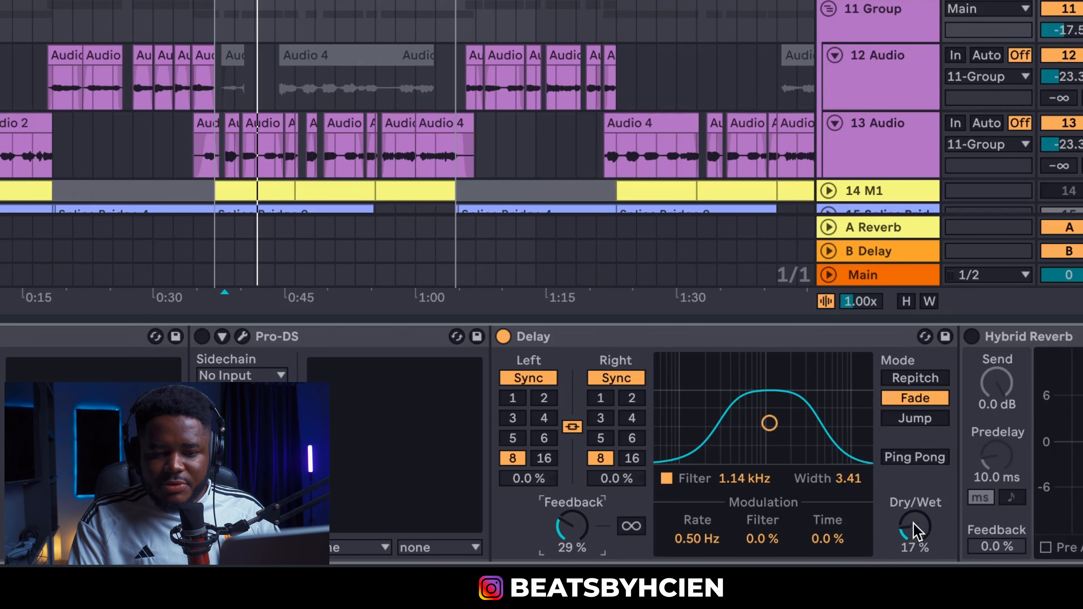
Step: Activate the Hybrid Reverb device at the end of the 11 Group chain
{"action": "scroll", "coordinate": [702, 498], "scroll_direction": "right", "scroll_amount": 4}
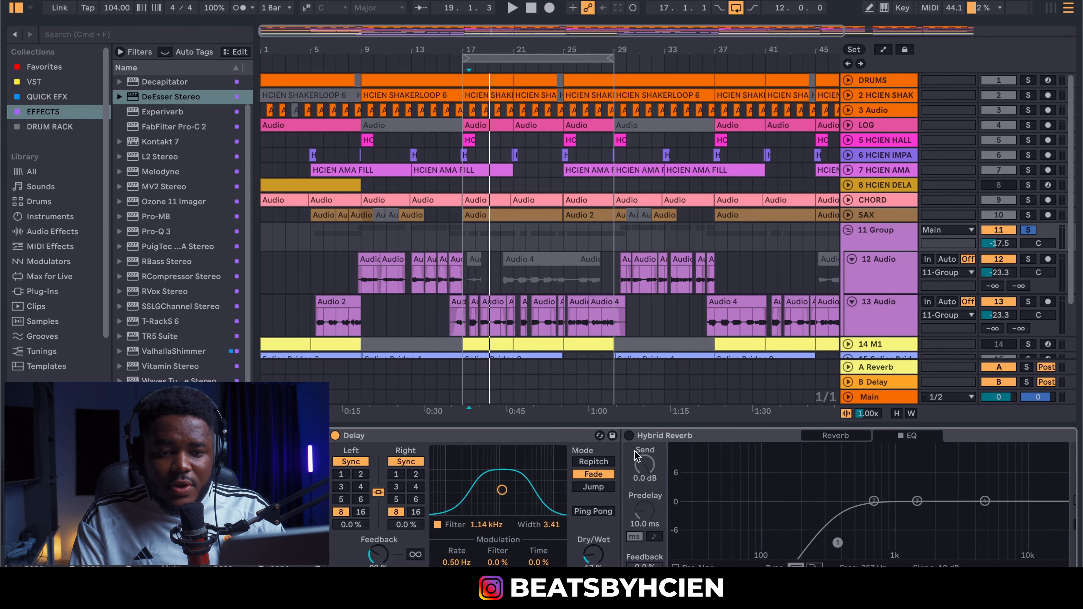
{"action": "left_click", "coordinate": [629, 435]}
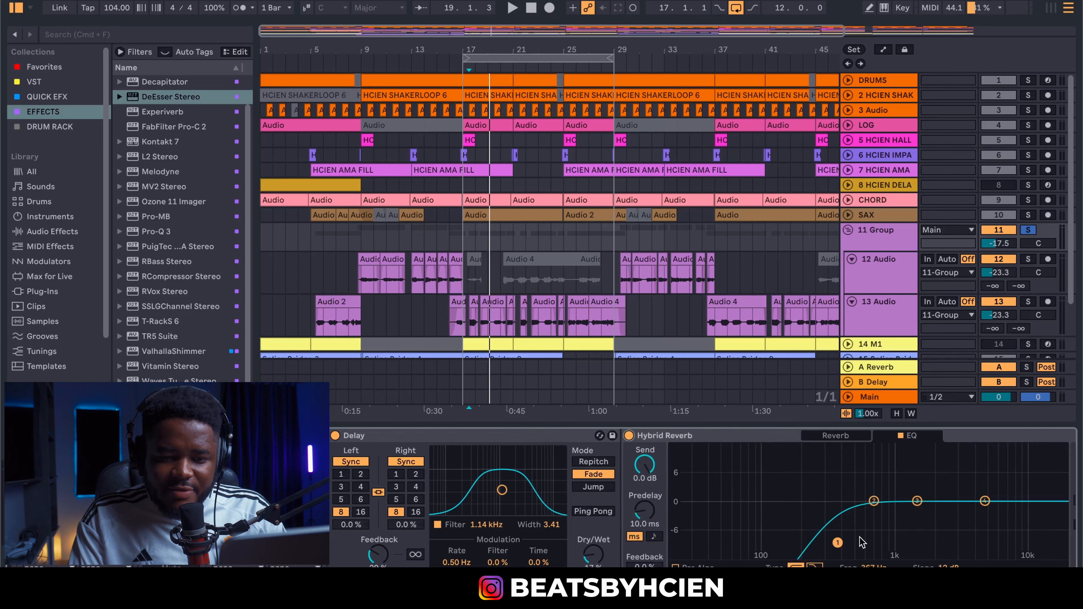
{"action": "scroll", "coordinate": [703, 499], "scroll_direction": "right", "scroll_amount": 4}
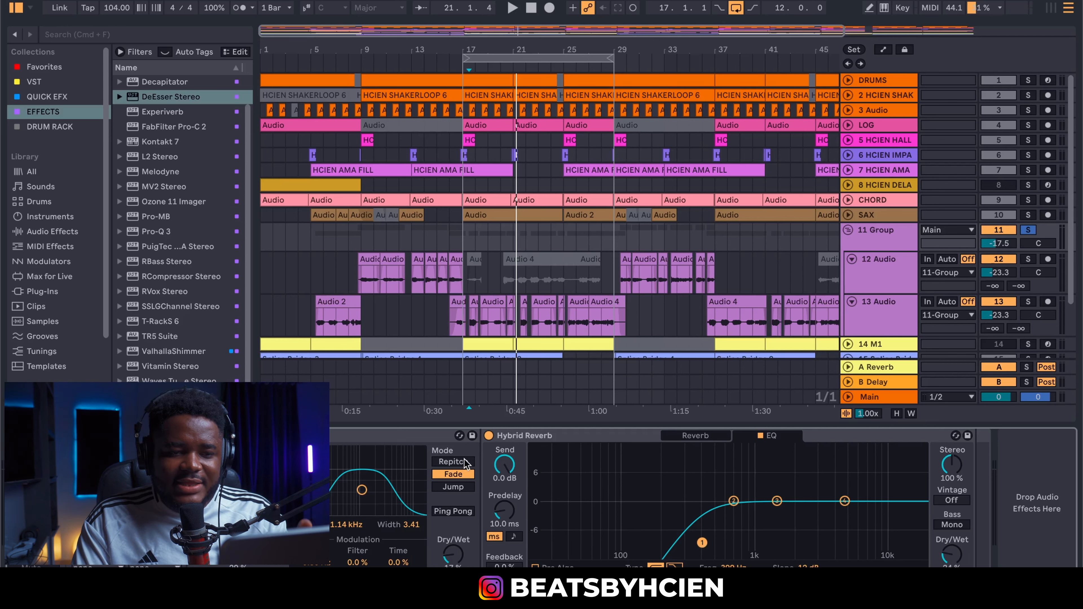
Step: Unsolo 11 Group and play the full mix from bar 17 up to about bar 28
{"action": "left_click", "coordinate": [1027, 231]}
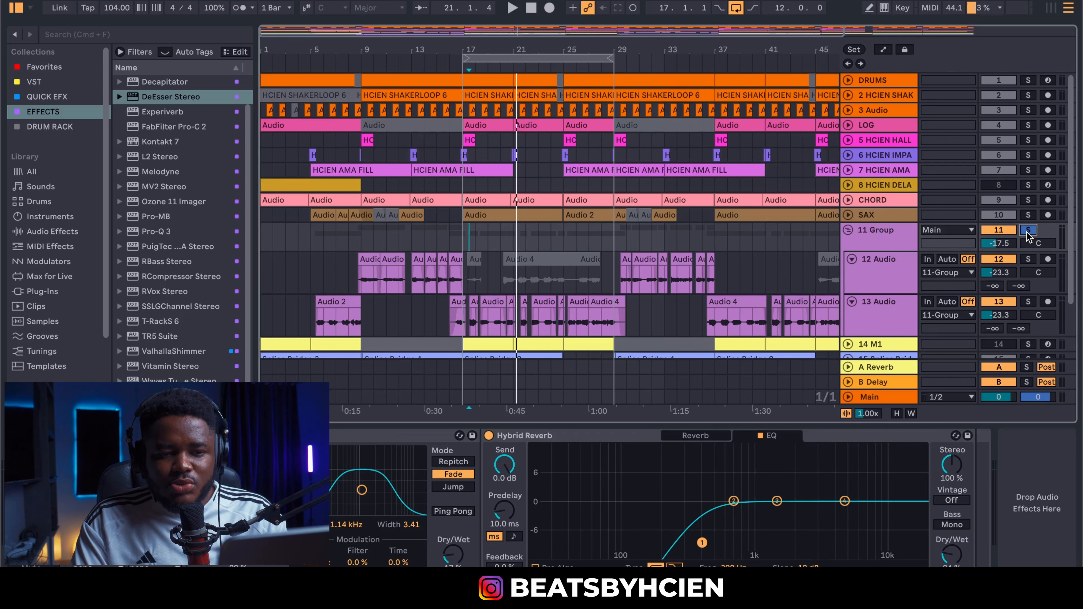
{"action": "left_click", "coordinate": [466, 239]}
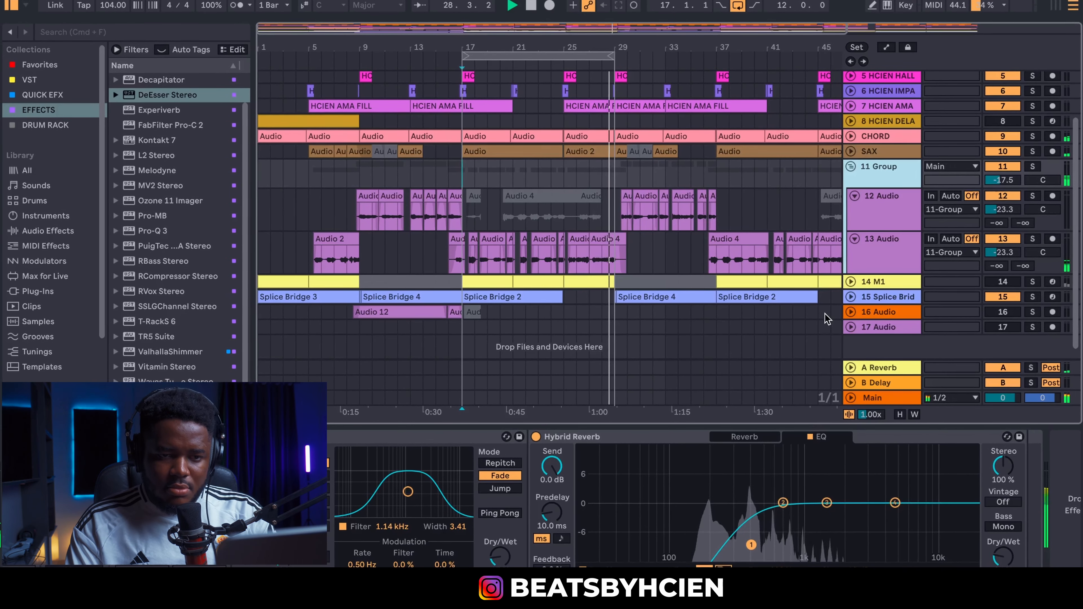
{"action": "key", "text": "space"}
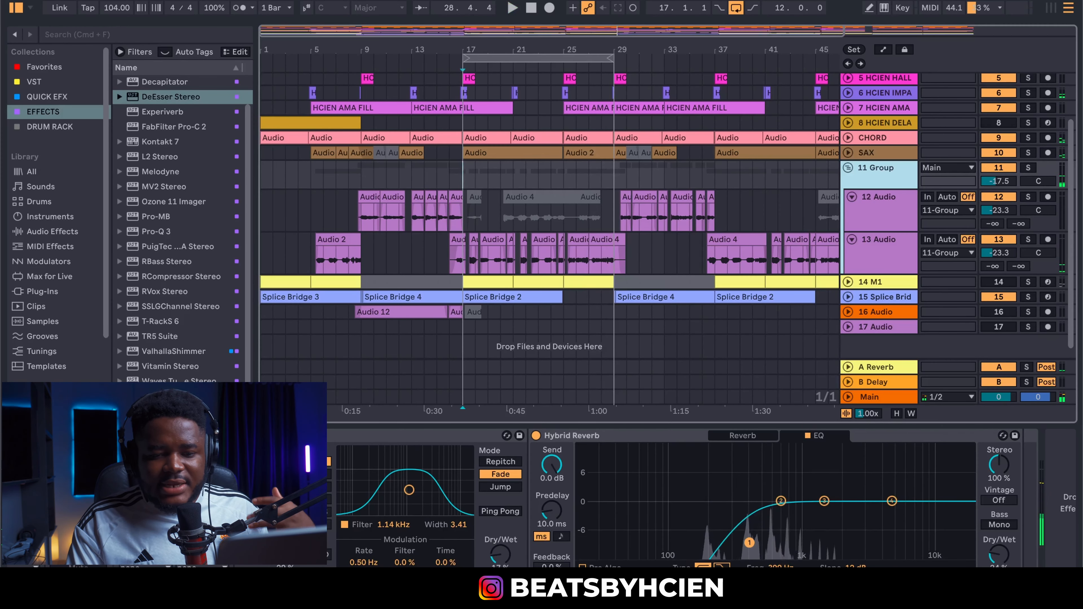
Step: Review the device chains on 12 Audio and 13 Audio and return to the 11 Group chain
{"action": "left_click", "coordinate": [989, 597]}
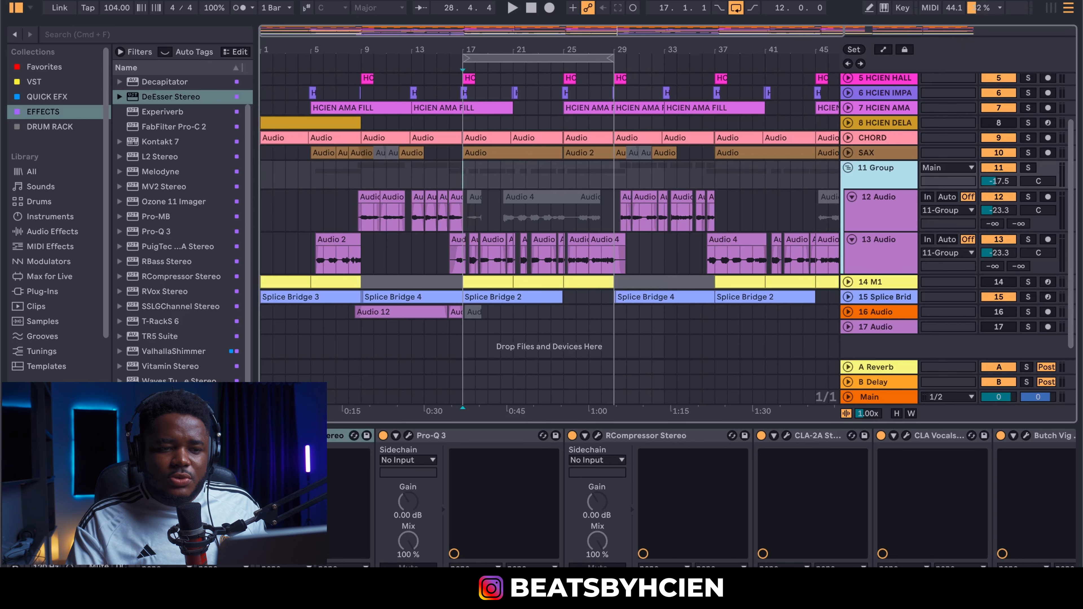
{"action": "left_click", "coordinate": [898, 226]}
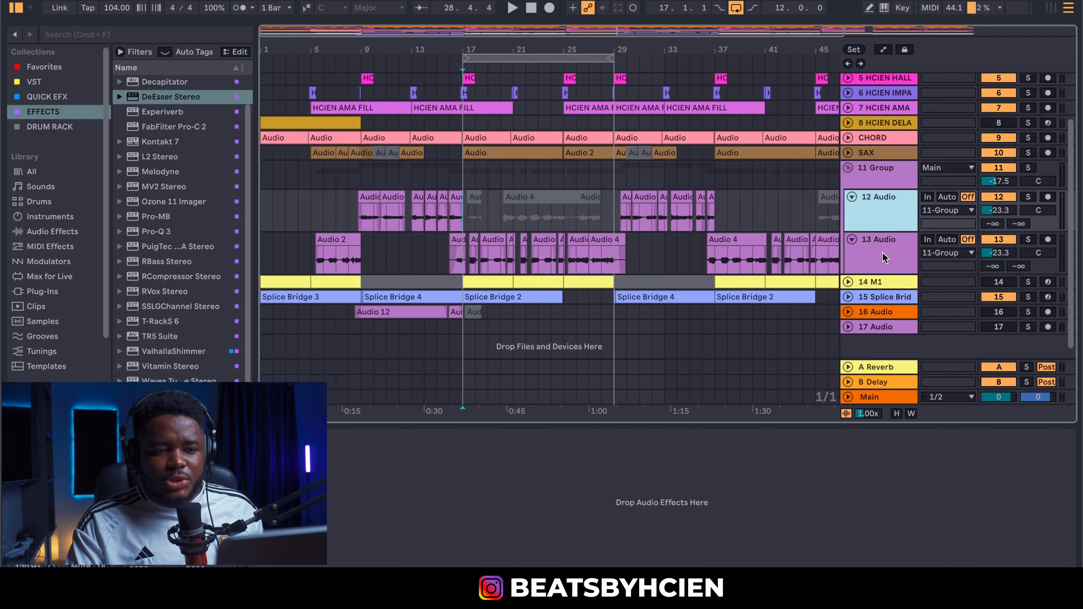
{"action": "left_click", "coordinate": [883, 252]}
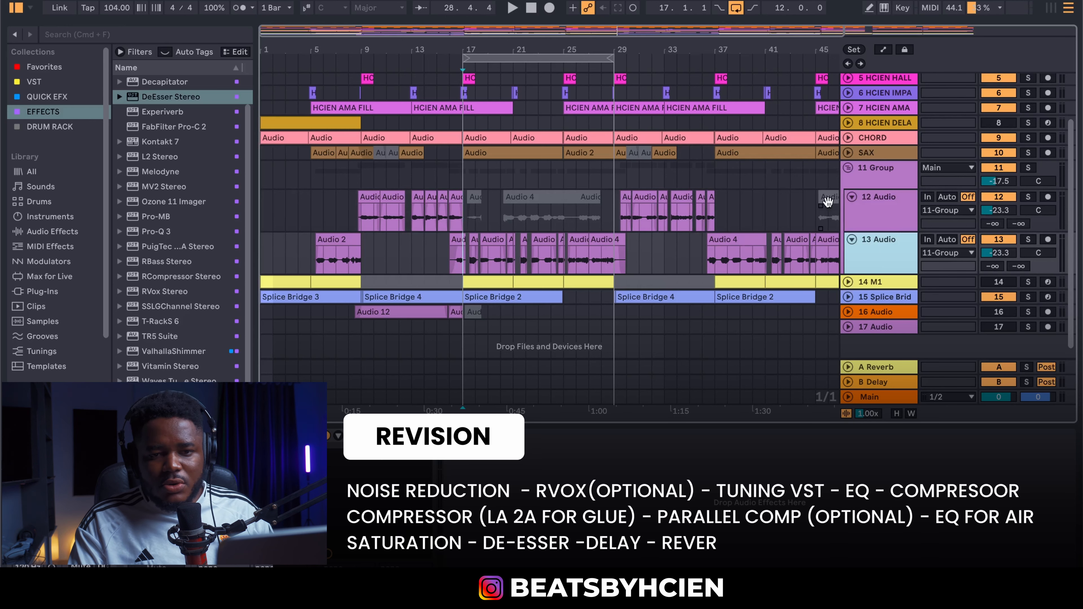
{"action": "left_click", "coordinate": [877, 213]}
{"action": "left_click", "coordinate": [875, 267]}
{"action": "left_click", "coordinate": [881, 170]}
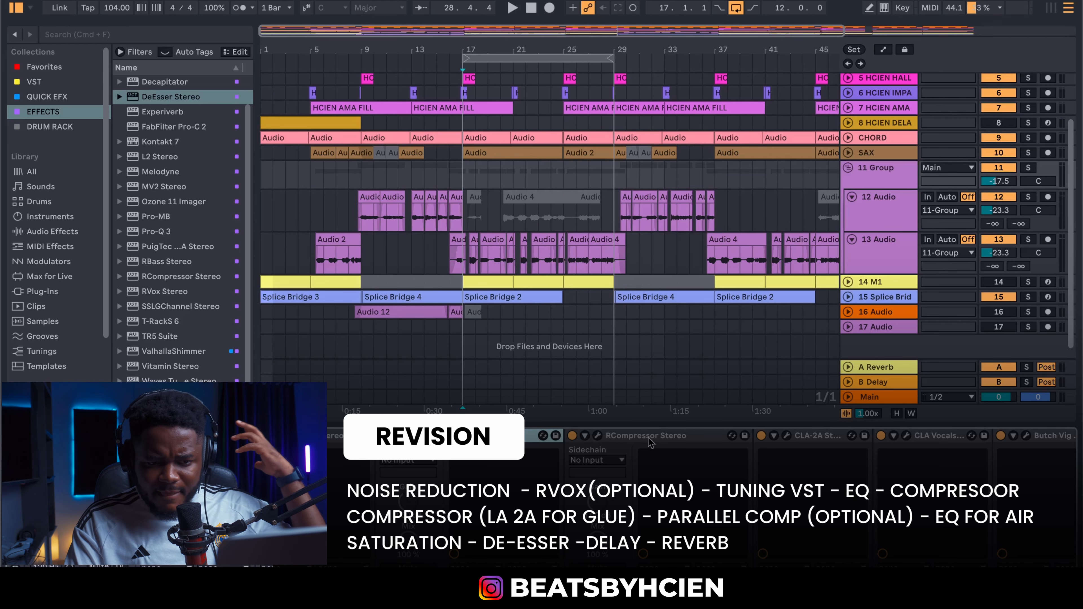
Step: Review the 11 Group chain in order from RCompressor through CLA Vocals, Butch Vig, Saturn 2, DeEsser and Delay to Hybrid Reverb
{"action": "left_click", "coordinate": [658, 455]}
{"action": "scroll", "coordinate": [704, 490], "scroll_direction": "right", "scroll_amount": 5}
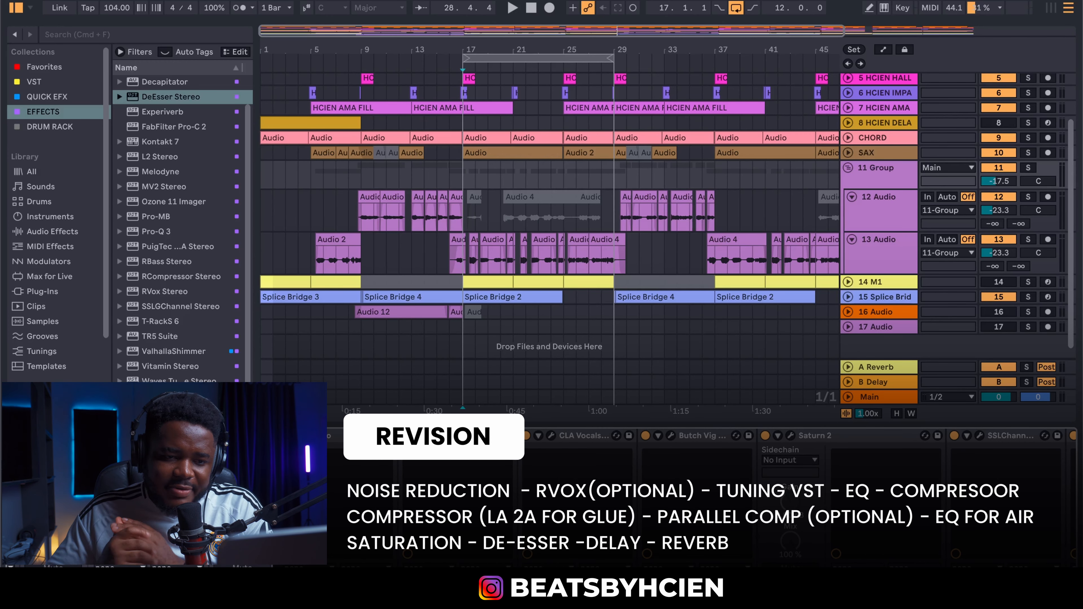
{"action": "left_click", "coordinate": [579, 437]}
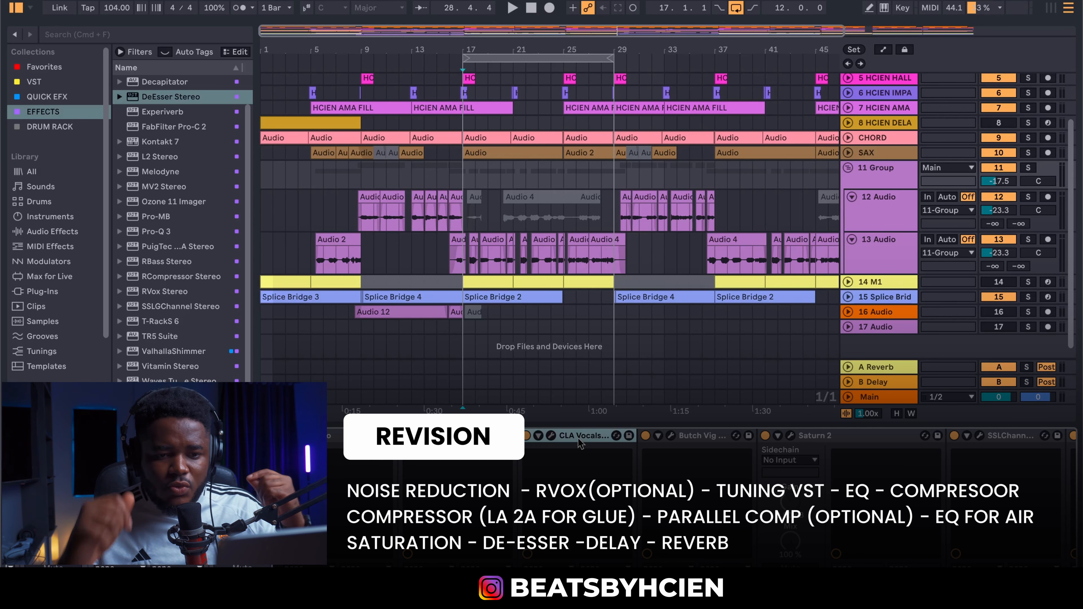
{"action": "left_click", "coordinate": [702, 437]}
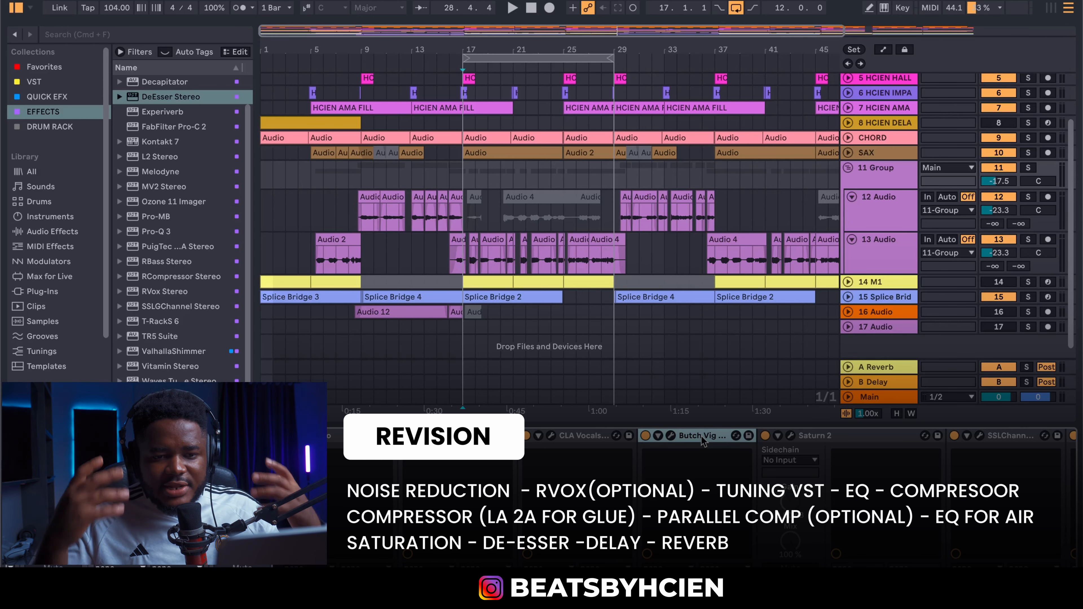
{"action": "left_click", "coordinate": [843, 438]}
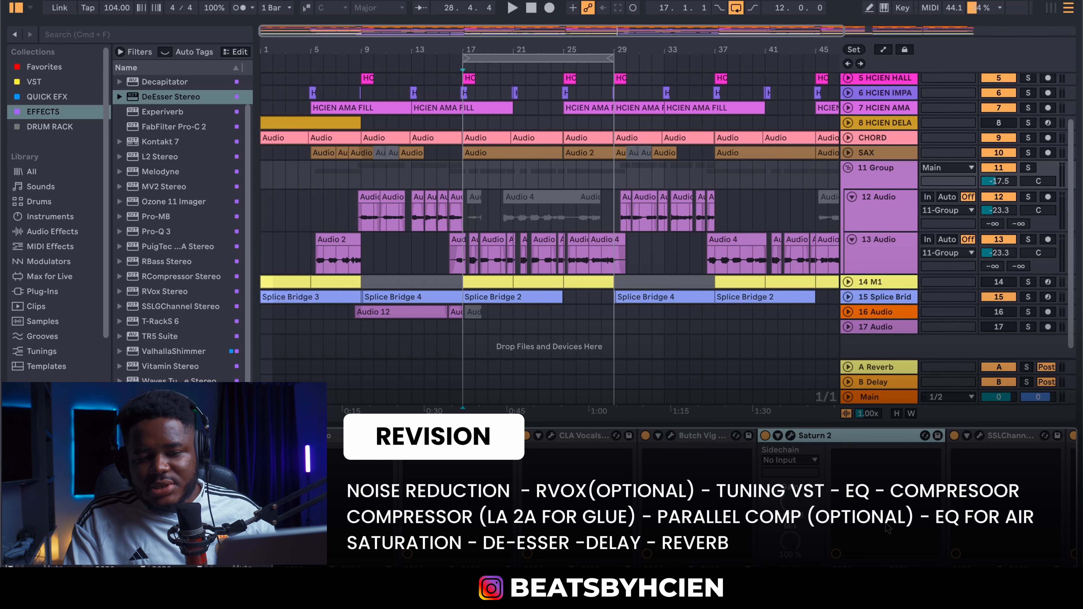
{"action": "scroll", "coordinate": [886, 528], "scroll_direction": "right", "scroll_amount": 5}
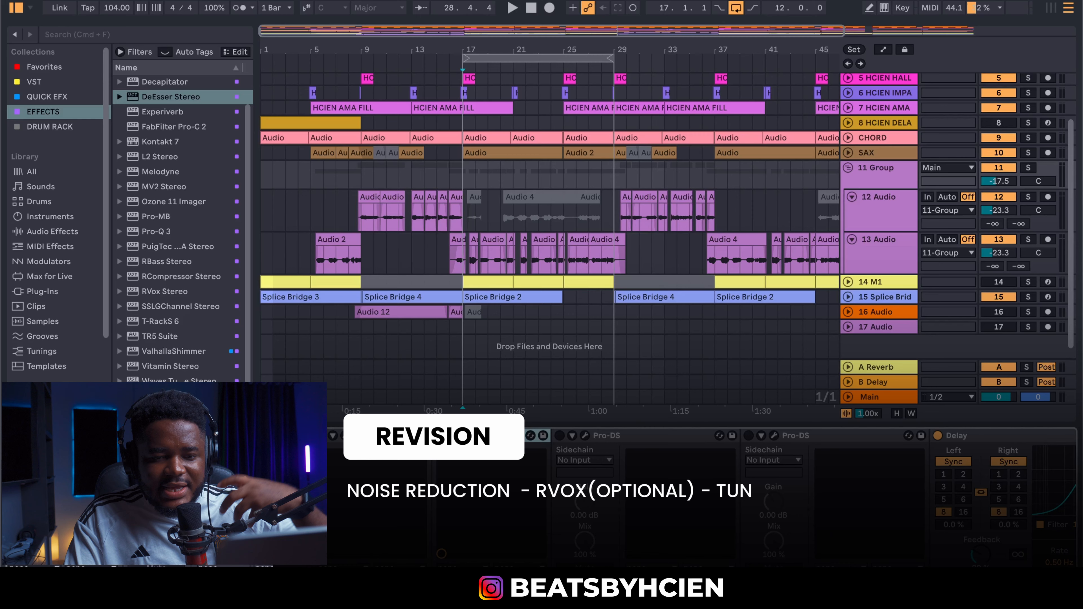
{"action": "left_click", "coordinate": [503, 442]}
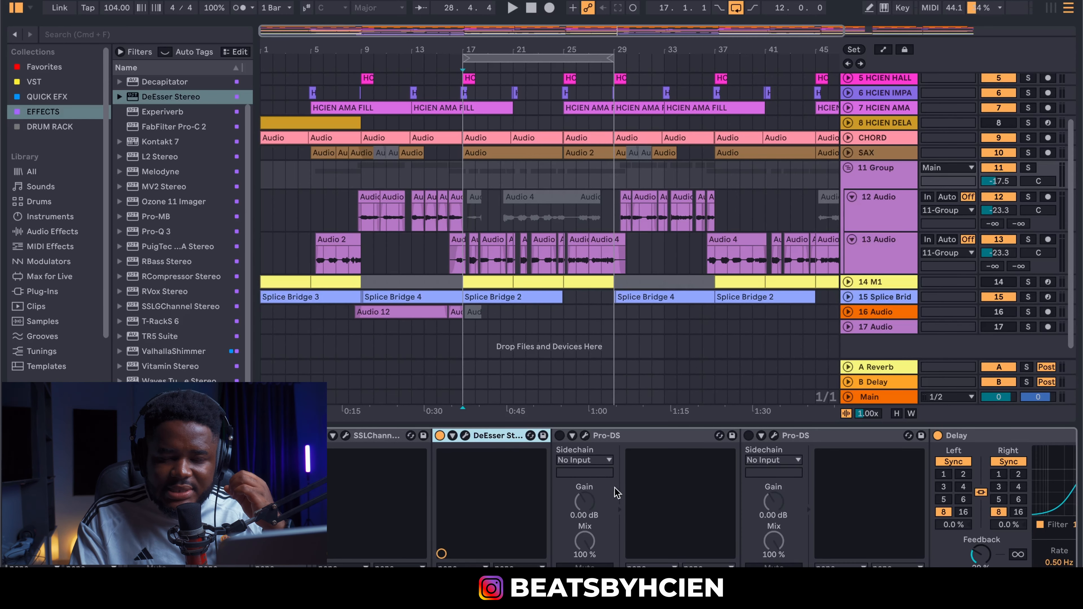
{"action": "scroll", "coordinate": [699, 499], "scroll_direction": "right", "scroll_amount": 5}
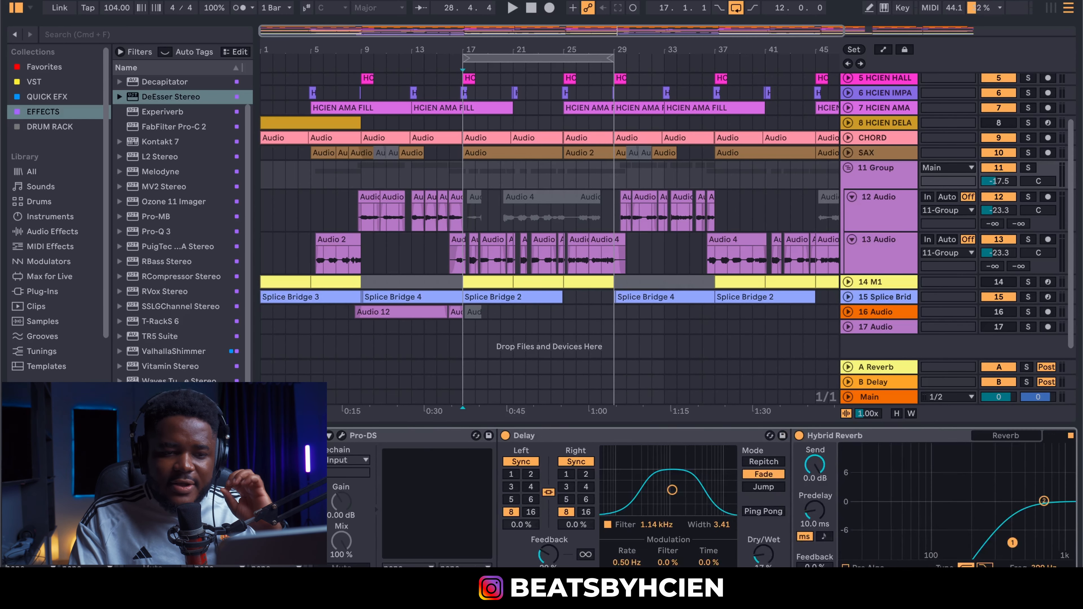
{"action": "left_click", "coordinate": [625, 439]}
{"action": "left_click", "coordinate": [846, 436]}
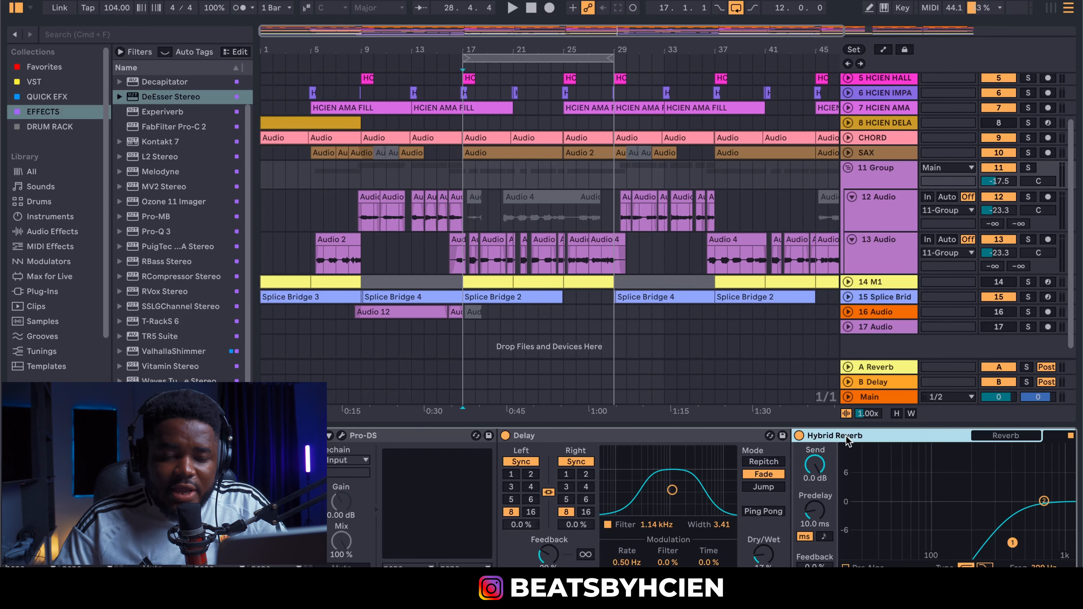
Step: Select bars 29 to 41 on 12 Audio, switch to the 13 Audio track and show the automation lanes
{"action": "left_click", "coordinate": [312, 216]}
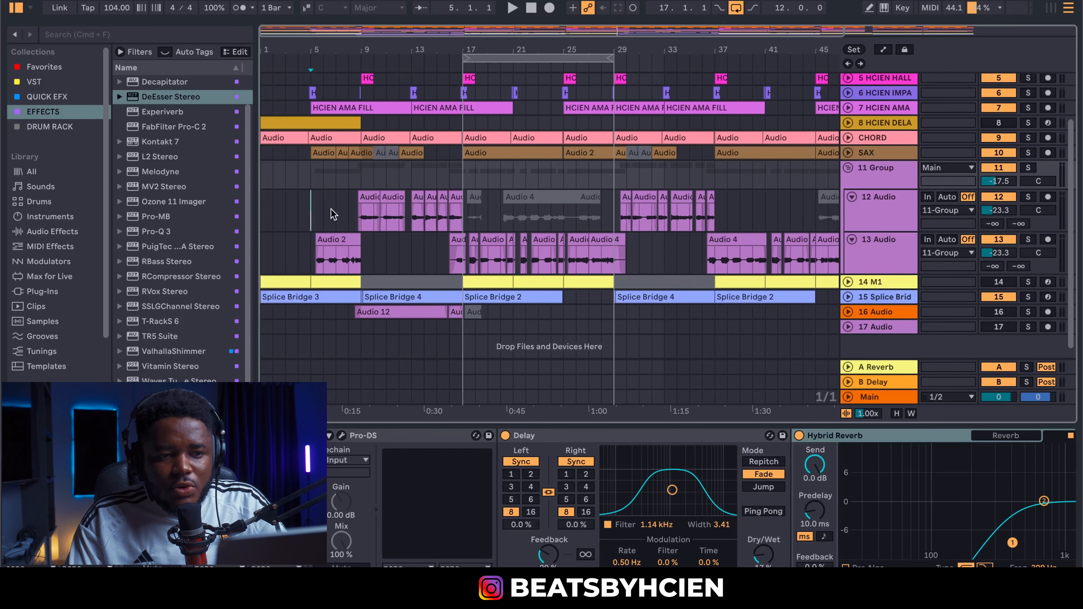
{"action": "left_click_drag", "start_coordinate": [629, 218], "coordinate": [763, 217]}
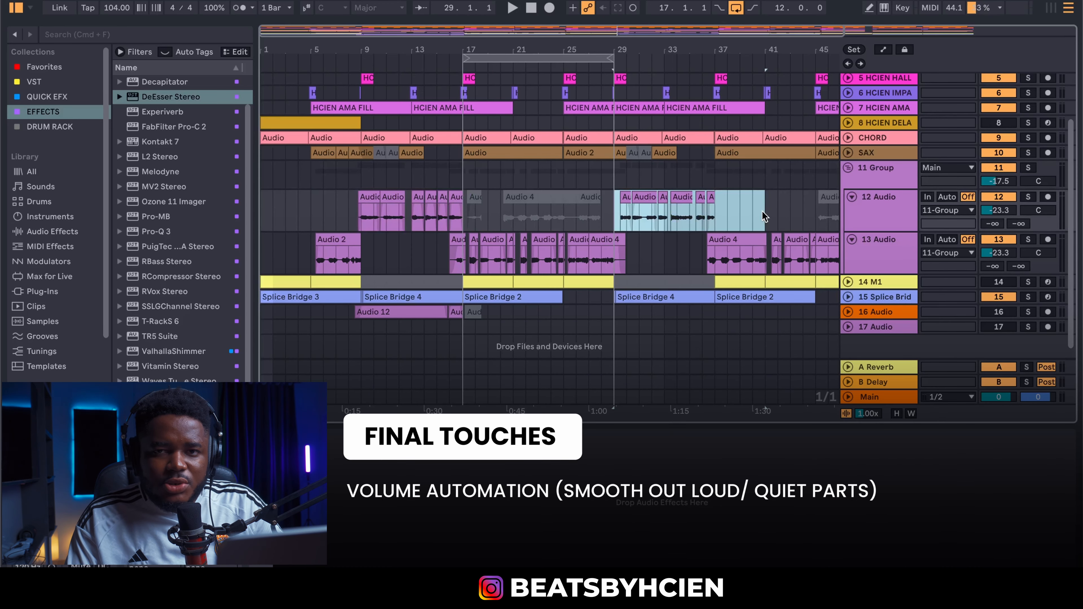
{"action": "left_click", "coordinate": [881, 247]}
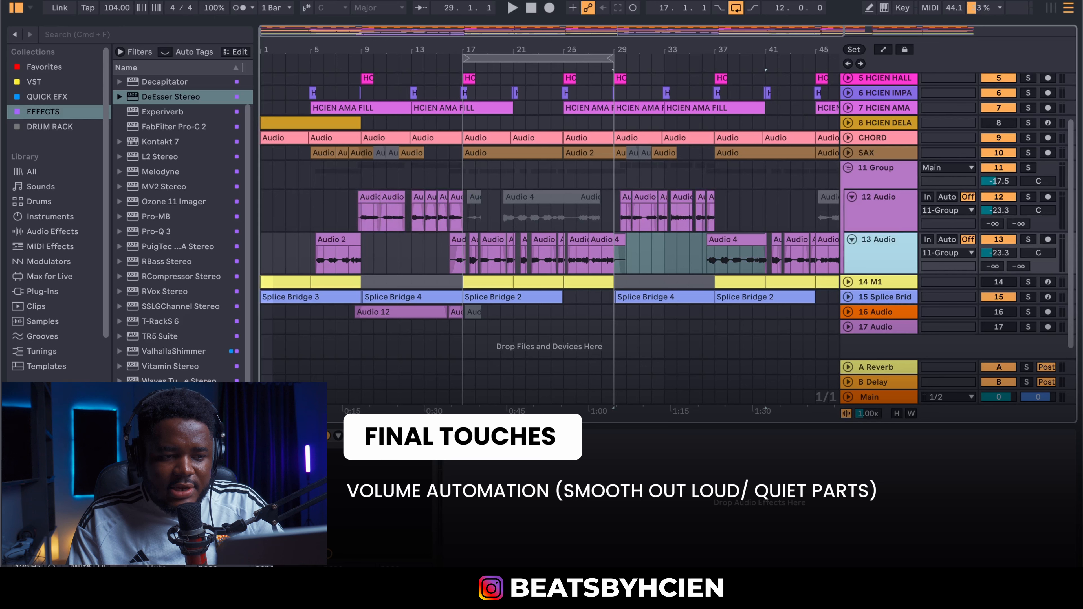
{"action": "key", "text": "a"}
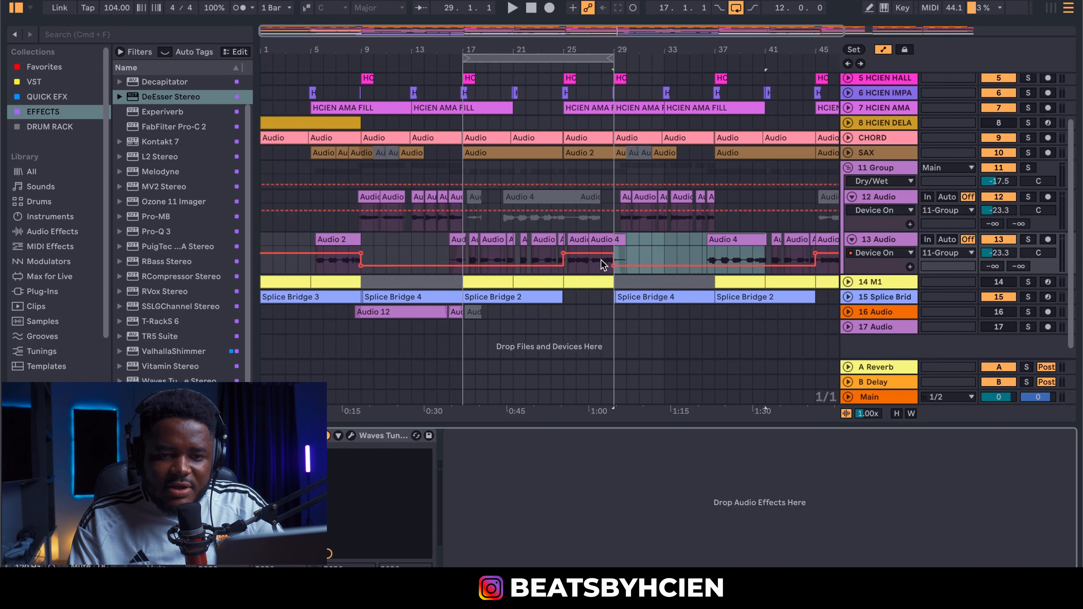
Step: Play from the start of the Audio 2 clip on 13 Audio, briefly soloing 11 Group to compare vocals with the mix
{"action": "left_click", "coordinate": [316, 266]}
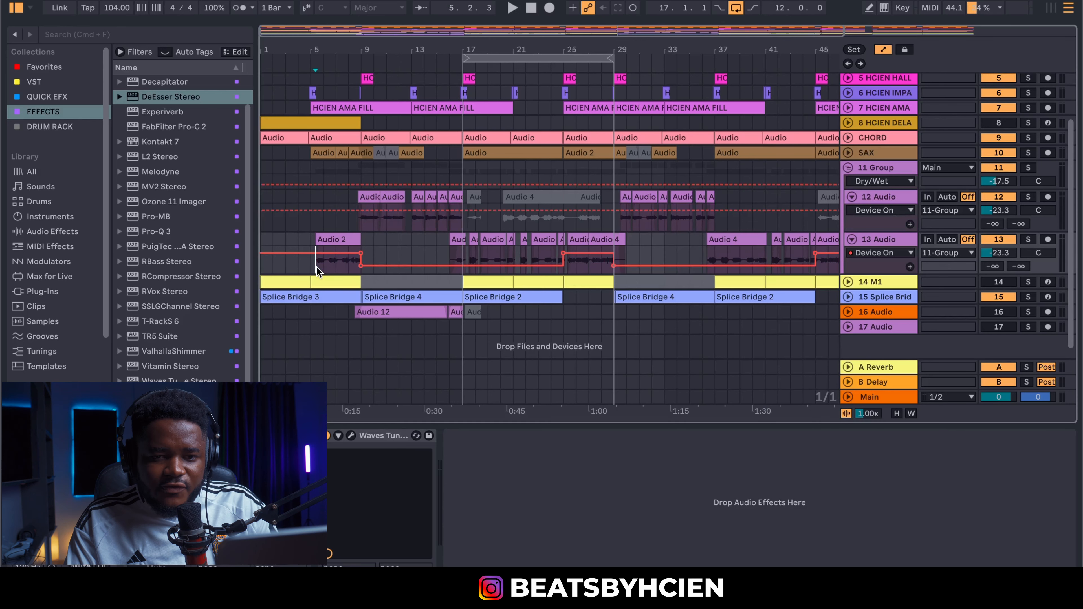
{"action": "key", "text": "space"}
{"action": "left_click", "coordinate": [1027, 168]}
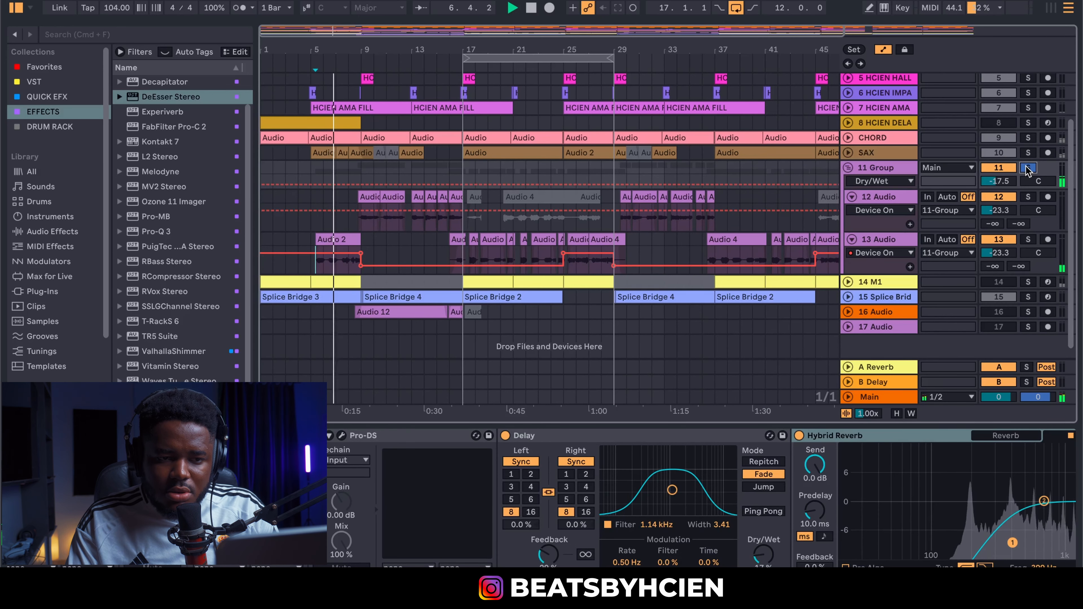
{"action": "left_click", "coordinate": [1028, 170]}
{"action": "key", "text": "space"}
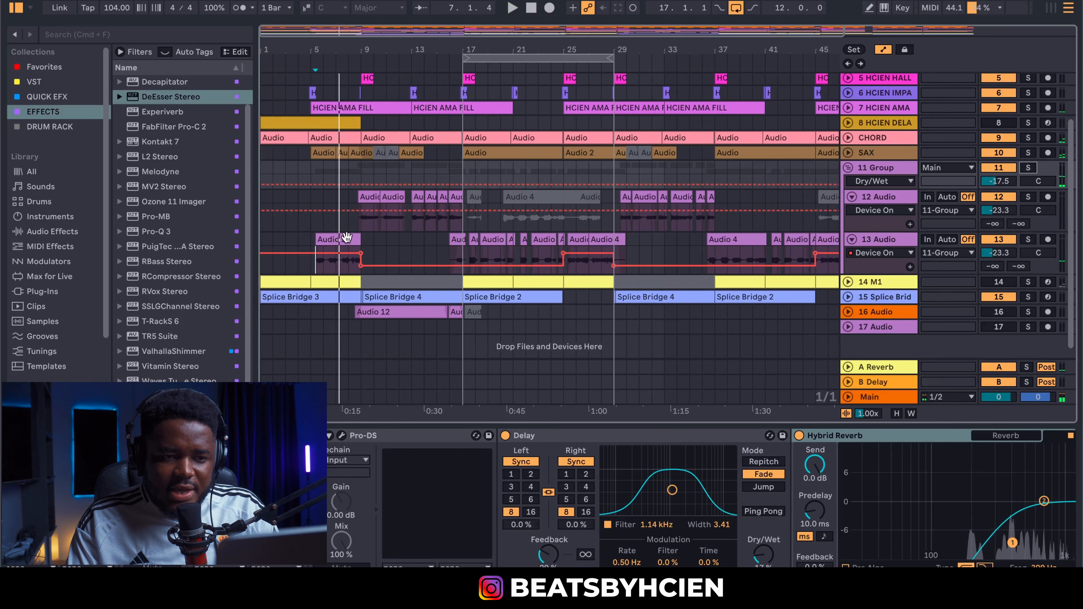
Step: Play from bar 19, soloing and unsoloing 11 Group to check the vocal level in that section
{"action": "left_click", "coordinate": [489, 226]}
{"action": "key", "text": "space"}
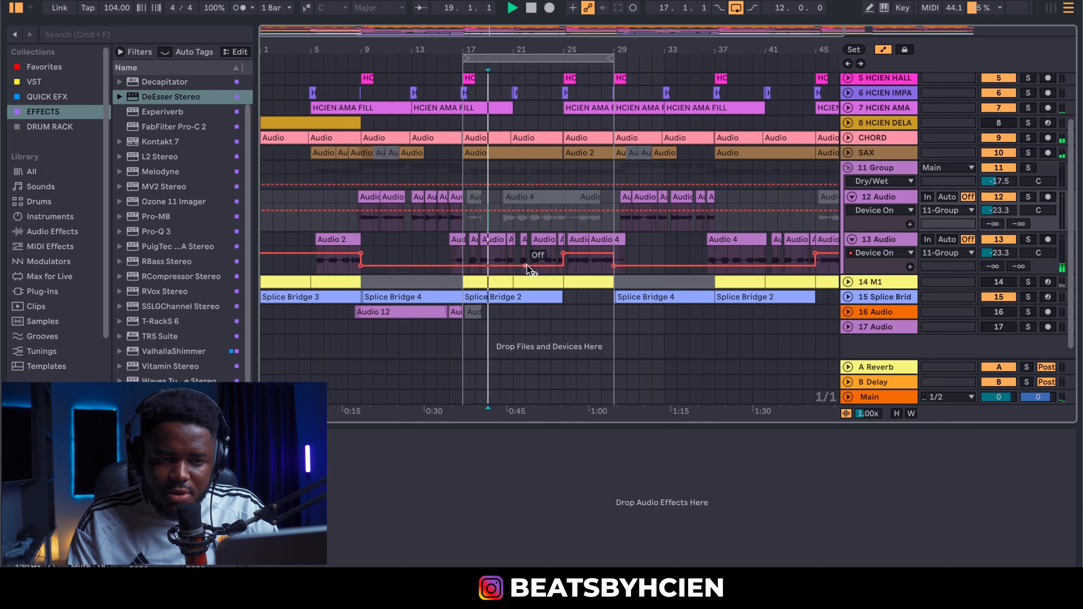
{"action": "left_click", "coordinate": [1027, 167]}
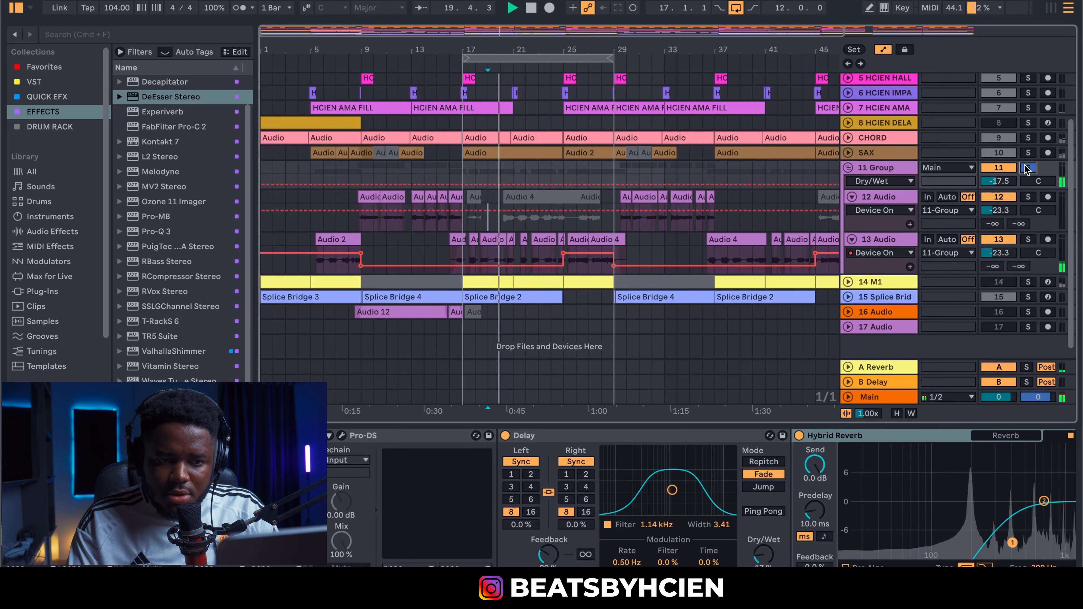
{"action": "left_click", "coordinate": [1026, 167]}
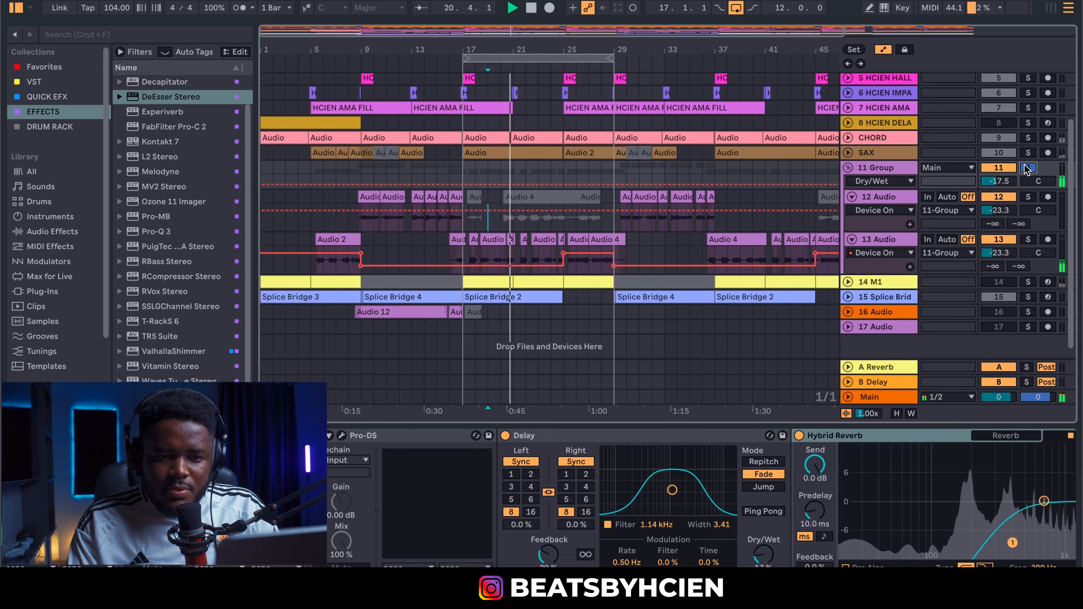
{"action": "key", "text": "space"}
Step: Play 13 Audio's section from bar 25 with 11 Group briefly soloed, and stop playback
{"action": "left_click", "coordinate": [569, 273]}
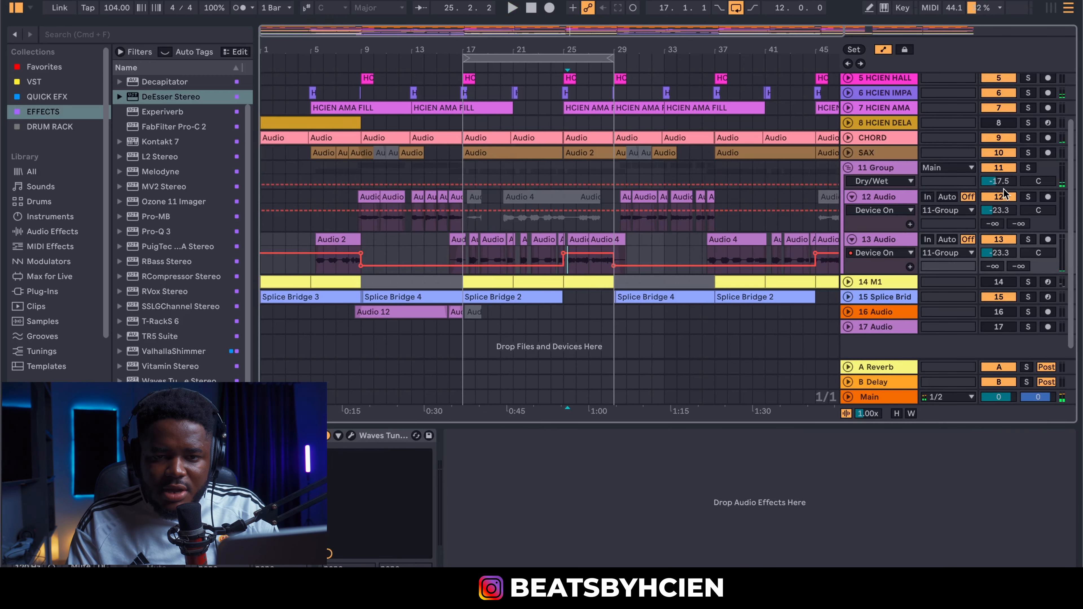
{"action": "key", "text": "space"}
{"action": "left_click", "coordinate": [1026, 168]}
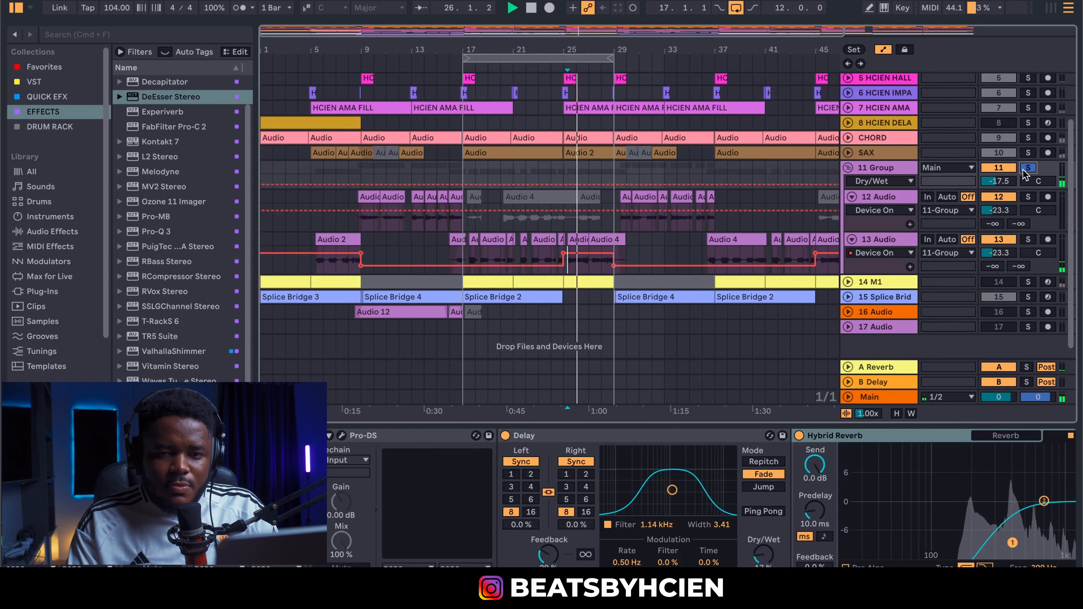
{"action": "left_click", "coordinate": [1026, 167]}
{"action": "key", "text": "space"}
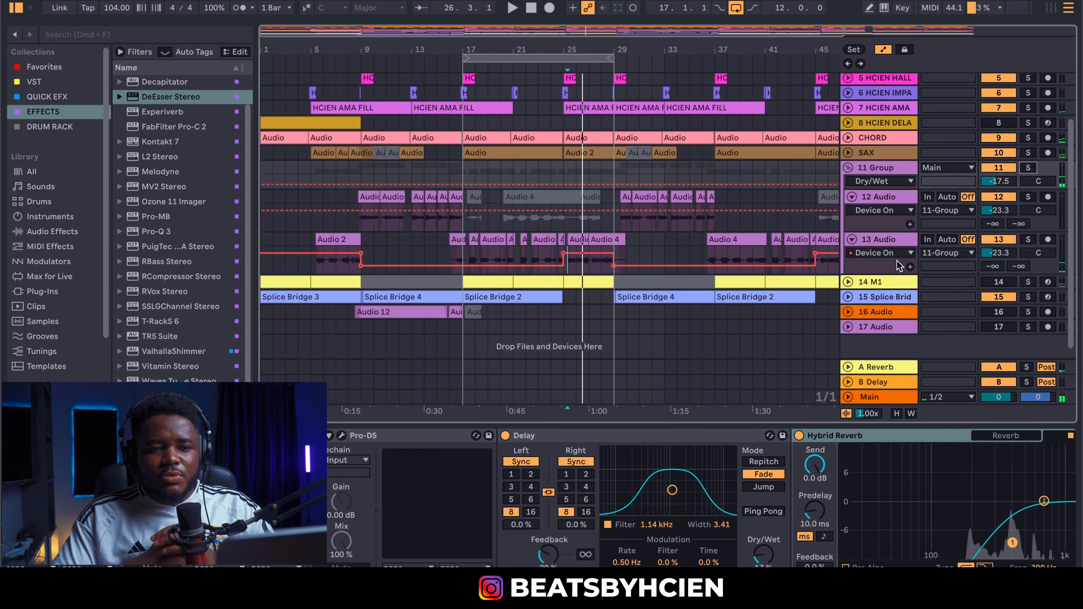